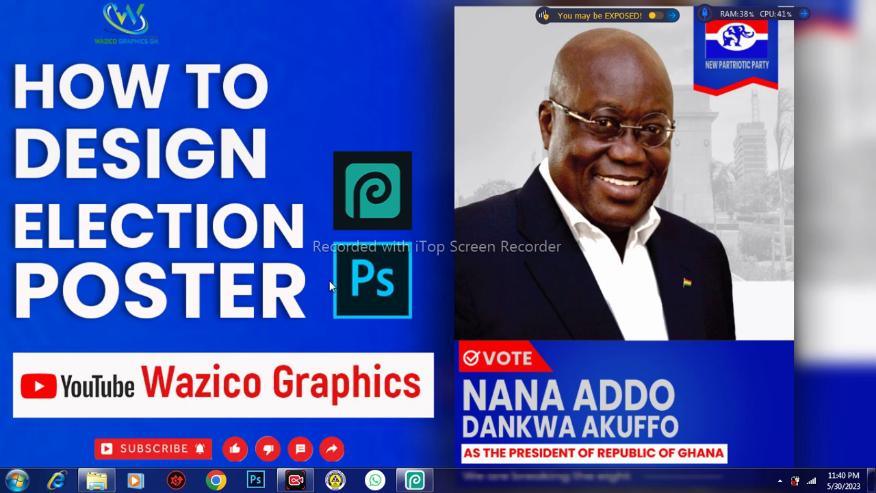
Create a white A4 Print preset document, 21 × 29.7 cm at 300 DPI (2480 × 3508 px)
{"action": "mouse_move", "coordinate": [414, 481]}
{"action": "left_click", "coordinate": [404, 427]}
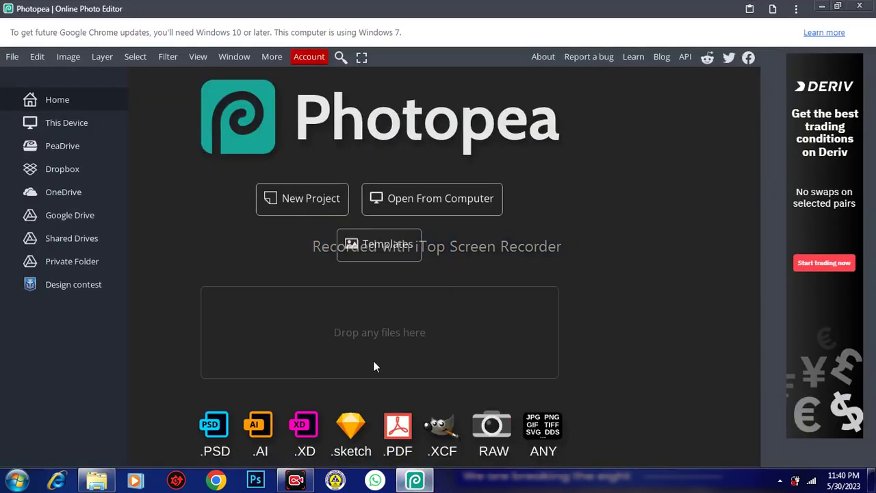
{"action": "left_click", "coordinate": [308, 199]}
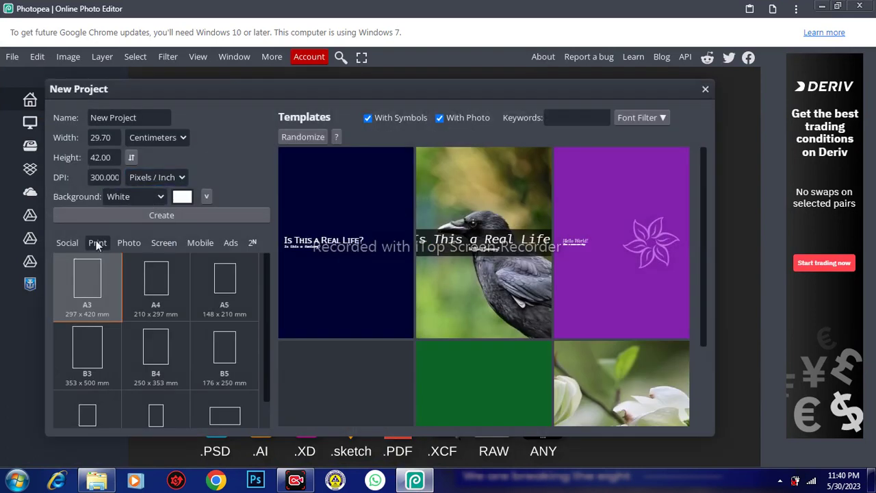
{"action": "left_click", "coordinate": [65, 243]}
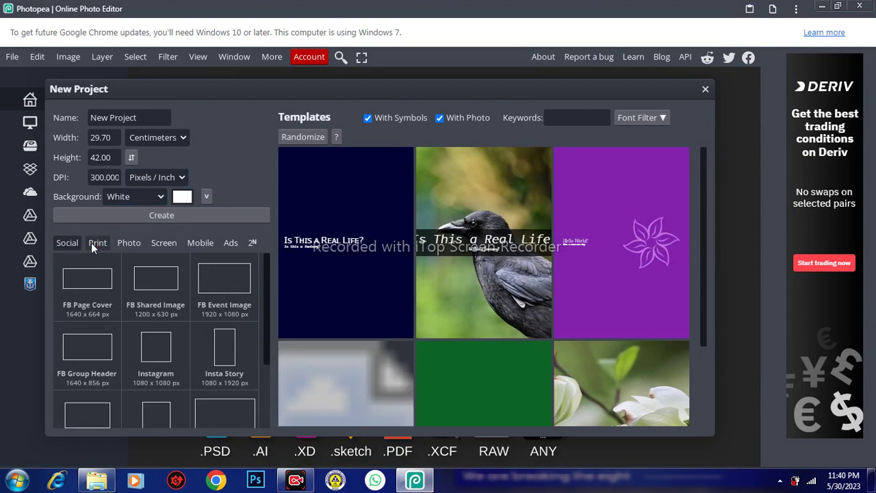
{"action": "left_click", "coordinate": [96, 244]}
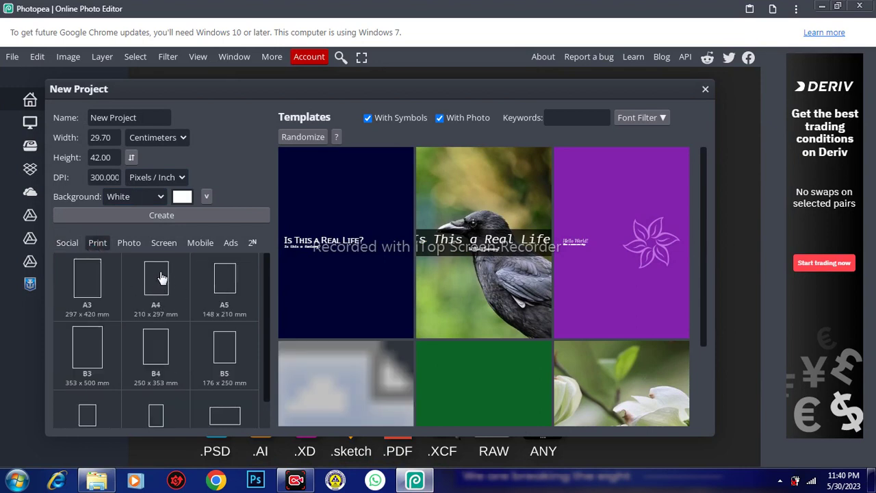
{"action": "left_click", "coordinate": [162, 277]}
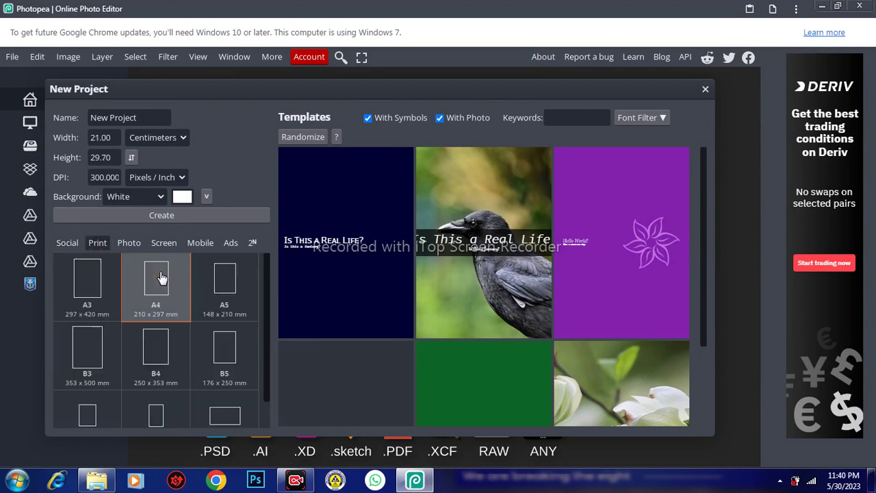
{"action": "left_click", "coordinate": [145, 136]}
{"action": "left_click", "coordinate": [175, 215]}
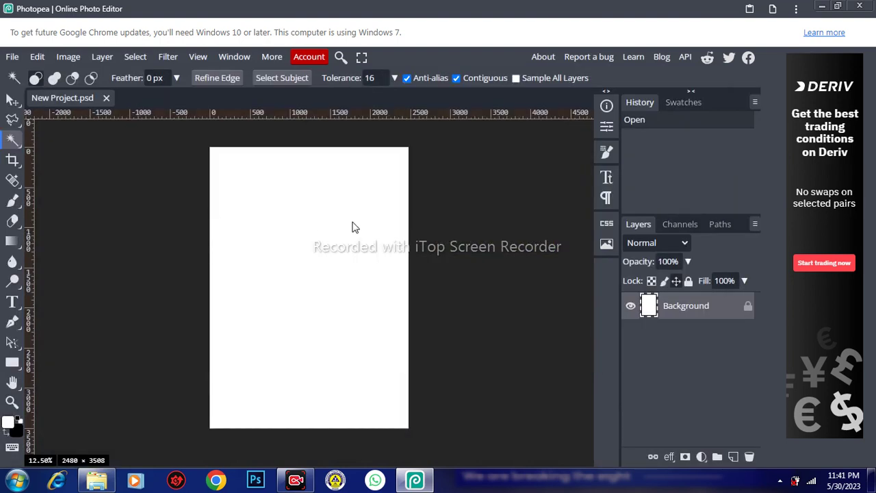
{"action": "scroll", "coordinate": [354, 326], "scroll_direction": "up", "scroll_amount": 1}
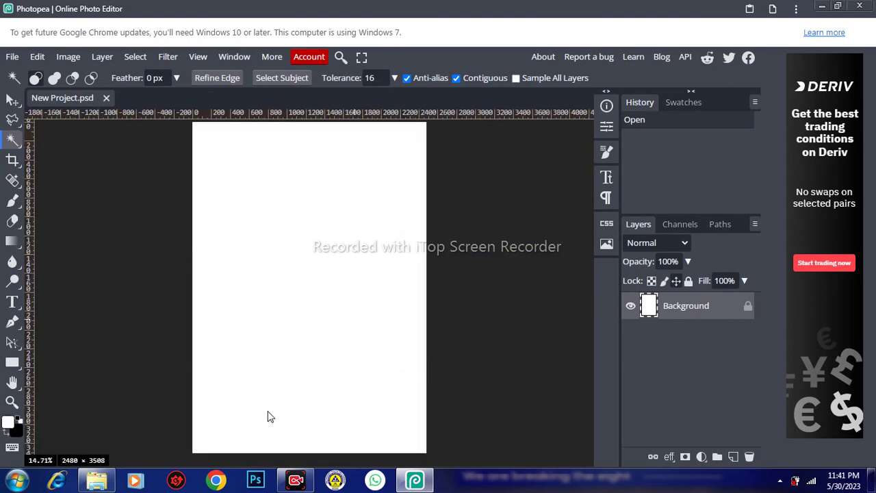
{"action": "left_click", "coordinate": [106, 419]}
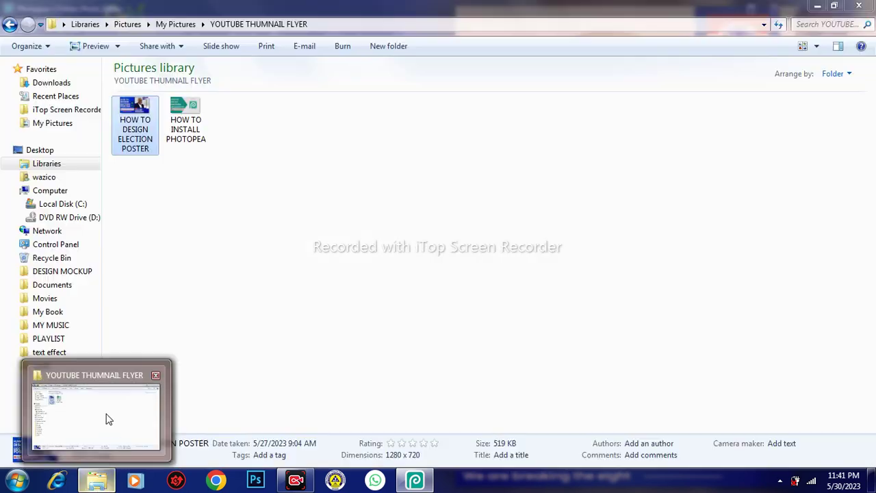
{"action": "left_click", "coordinate": [42, 368]}
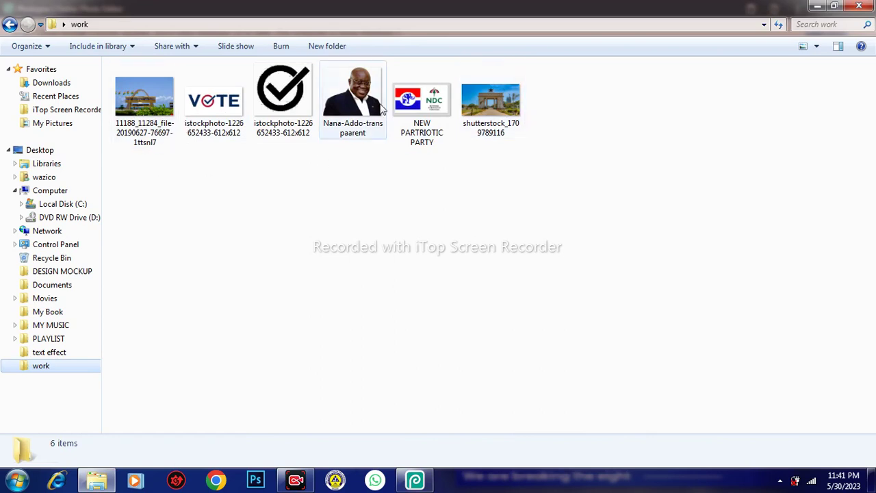
{"action": "mouse_move", "coordinate": [503, 101]}
{"action": "left_mouse_down"}
{"action": "mouse_move", "coordinate": [398, 381]}
{"action": "mouse_move", "coordinate": [359, 293]}
{"action": "left_mouse_up"}
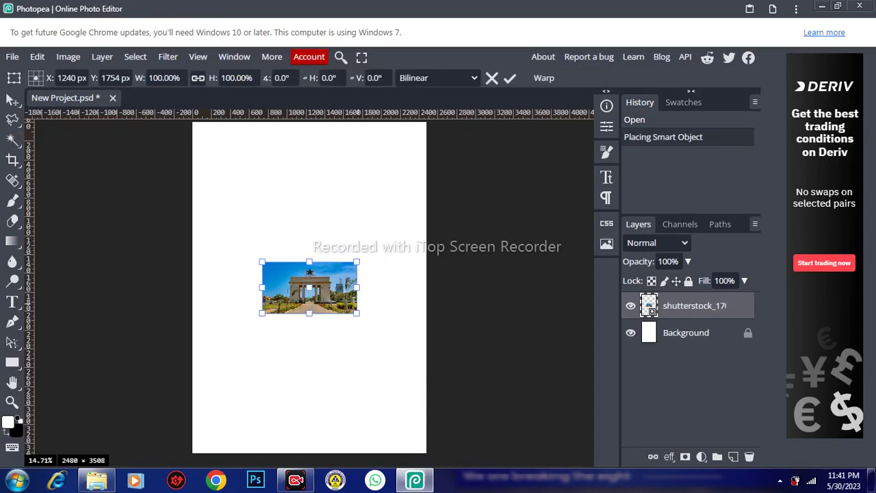
Scale the arch photo to the full page width, align it to the page top, and commit
{"action": "left_click_drag", "start_coordinate": [356, 313], "coordinate": [420, 359]}
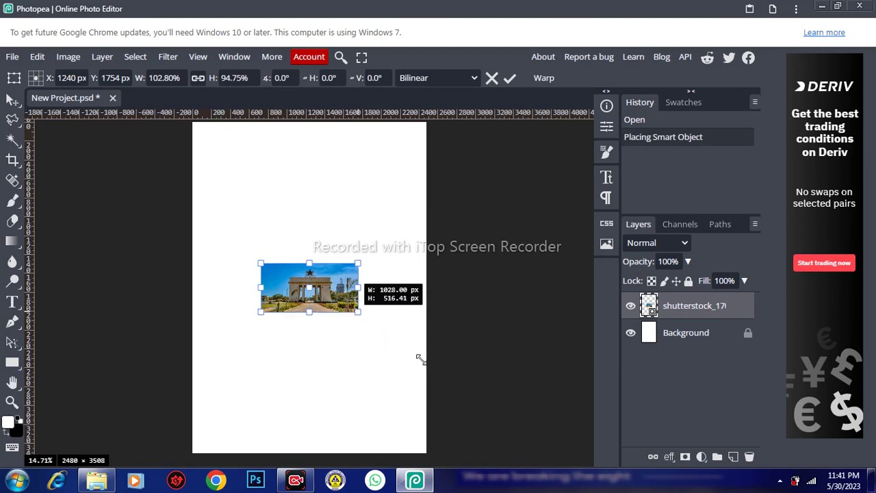
{"action": "left_click_drag", "start_coordinate": [419, 359], "coordinate": [495, 396]}
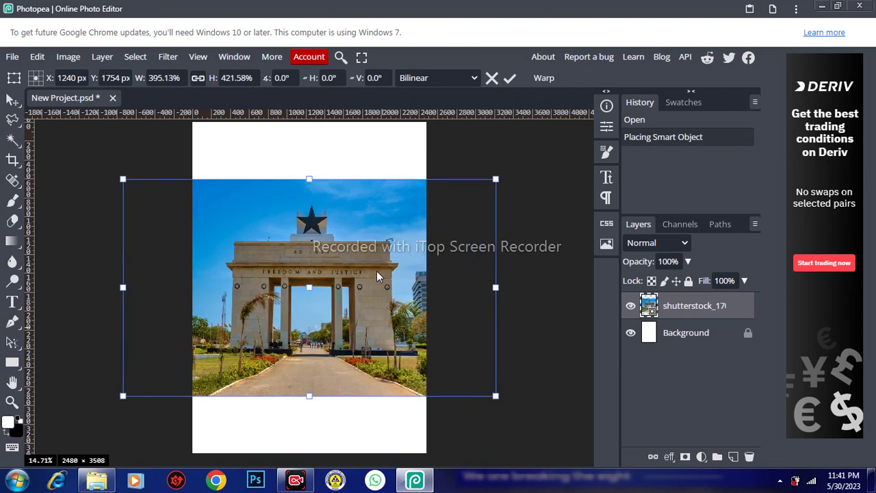
{"action": "mouse_move", "coordinate": [376, 252]}
{"action": "left_mouse_down"}
{"action": "mouse_move", "coordinate": [376, 241]}
{"action": "mouse_move", "coordinate": [376, 260]}
{"action": "left_mouse_up"}
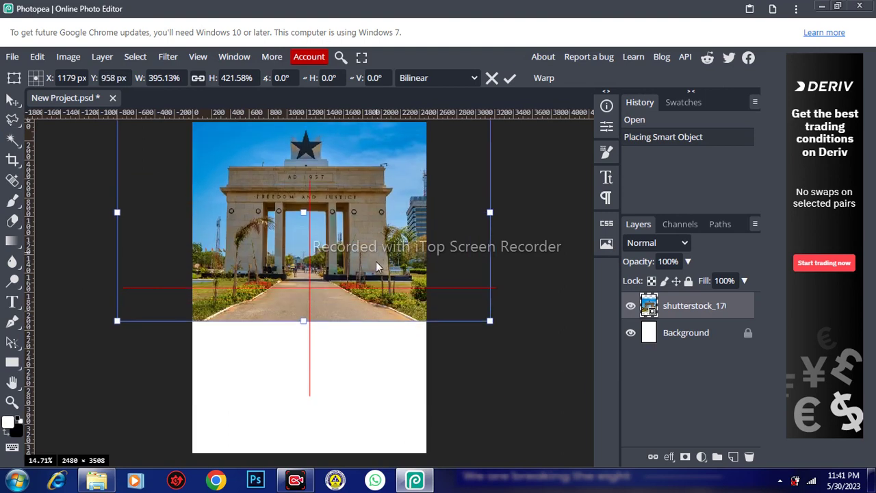
{"action": "left_click_drag", "start_coordinate": [376, 265], "coordinate": [376, 266]}
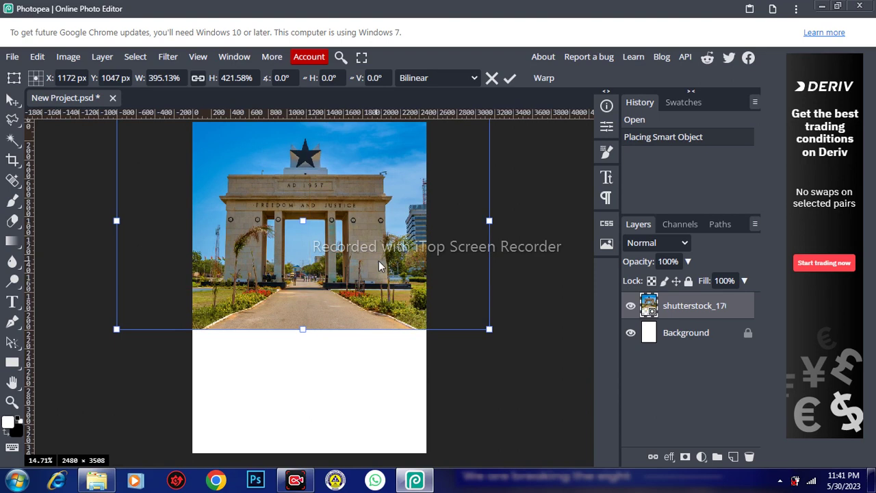
{"action": "left_click", "coordinate": [510, 78]}
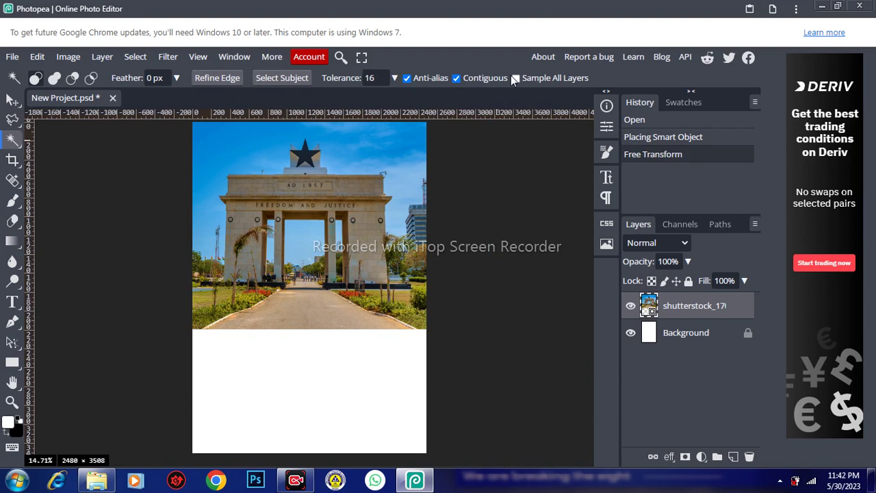
Rasterize the arch photo layer, desaturate it with Shift+Ctrl+U, and set opacity to 25%
{"action": "right_click", "coordinate": [697, 314]}
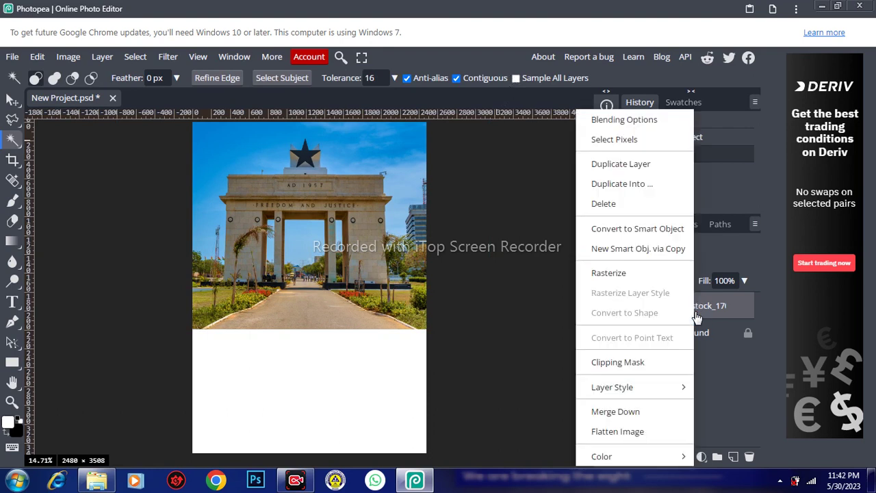
{"action": "left_click", "coordinate": [604, 274]}
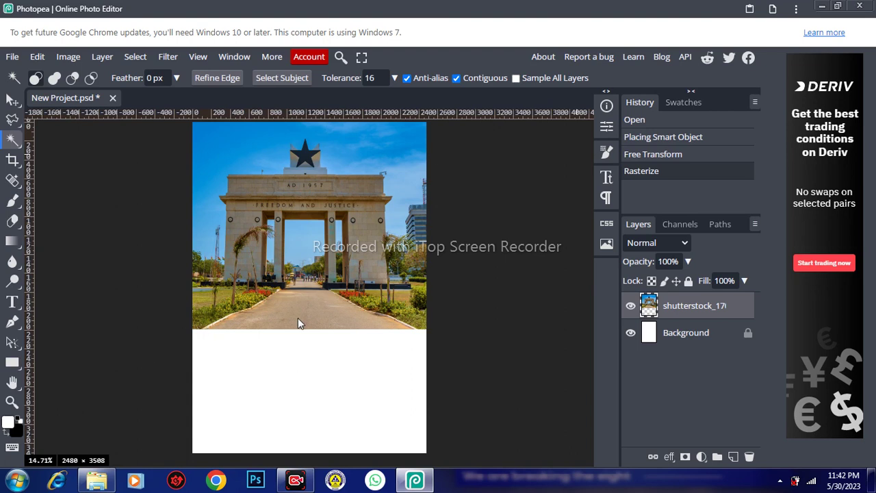
{"action": "key", "text": "ctrl+shift+u"}
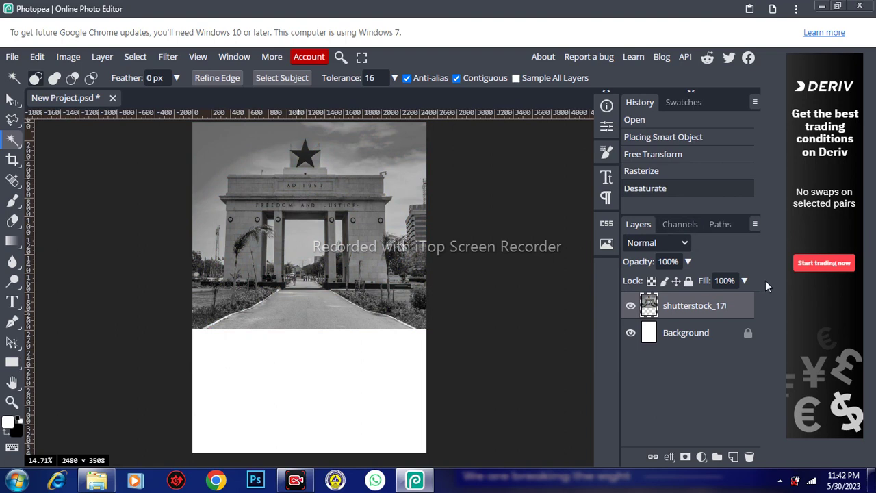
{"action": "left_click", "coordinate": [689, 262]}
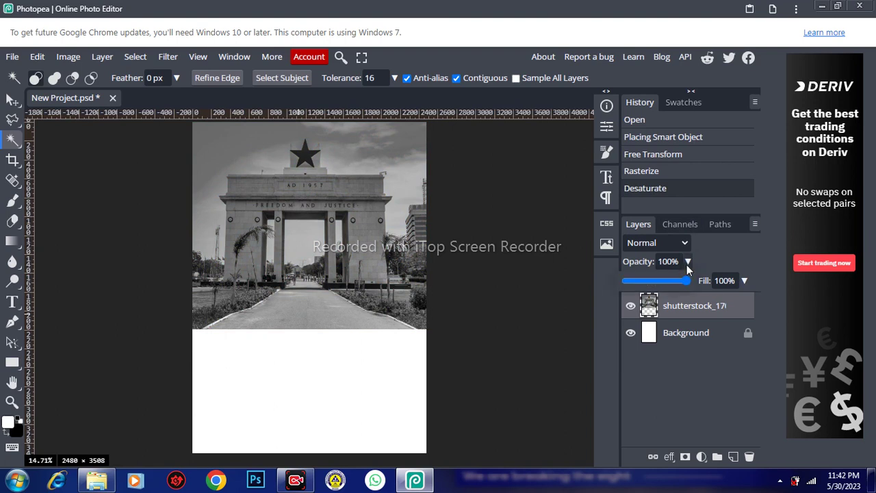
{"action": "left_click", "coordinate": [654, 287]}
{"action": "left_click", "coordinate": [653, 286]}
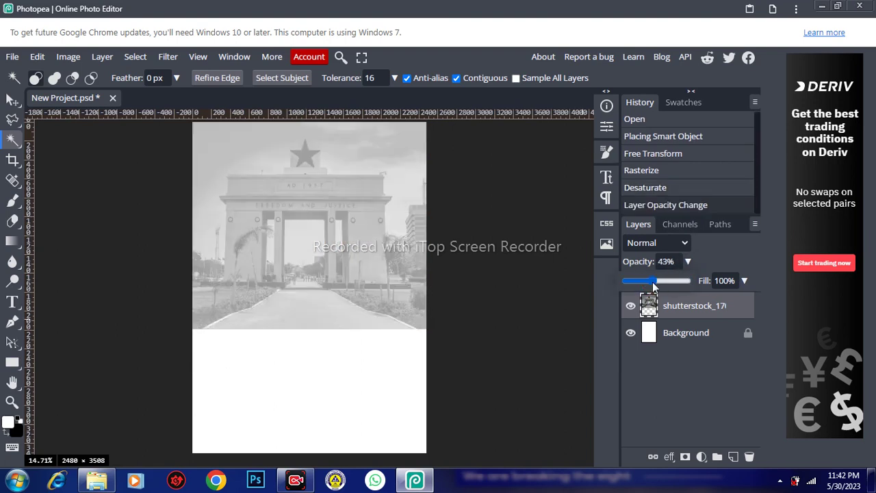
{"action": "left_click", "coordinate": [642, 288]}
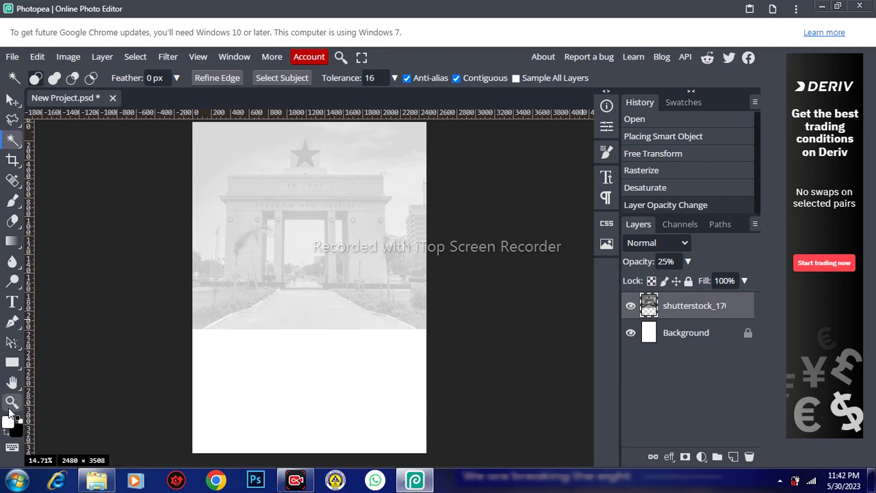
Draw a black rectangle across the bottom of the page
{"action": "left_click", "coordinate": [12, 364]}
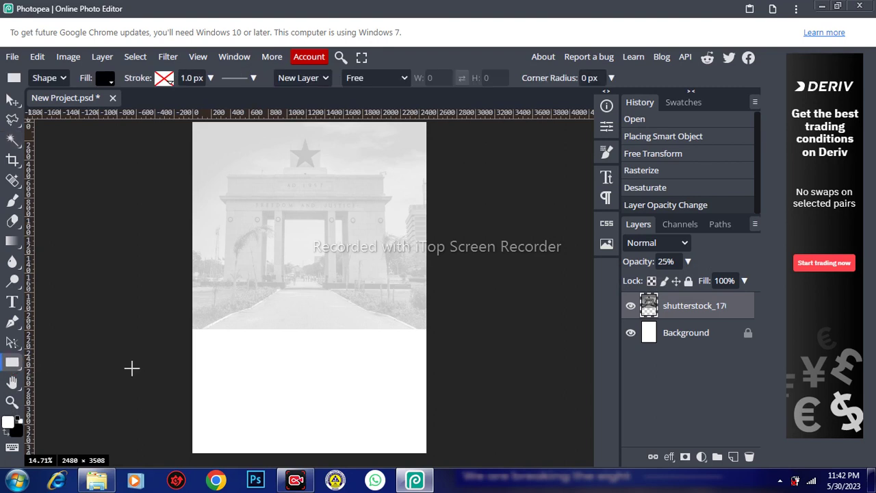
{"action": "left_click", "coordinate": [173, 377]}
{"action": "mouse_move", "coordinate": [172, 377]}
{"action": "left_mouse_down"}
{"action": "mouse_move", "coordinate": [358, 395]}
{"action": "mouse_move", "coordinate": [443, 460]}
{"action": "left_mouse_up"}
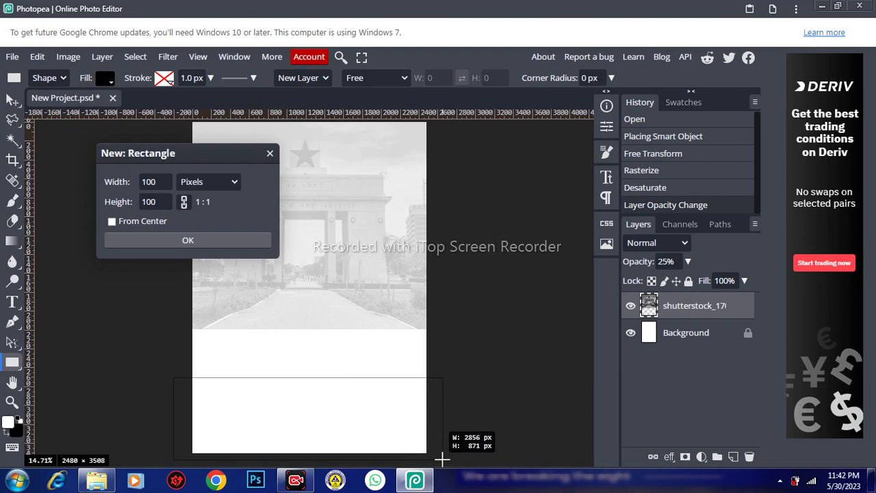
{"action": "left_click_drag", "start_coordinate": [442, 460], "coordinate": [443, 460]}
{"action": "left_click", "coordinate": [269, 154]}
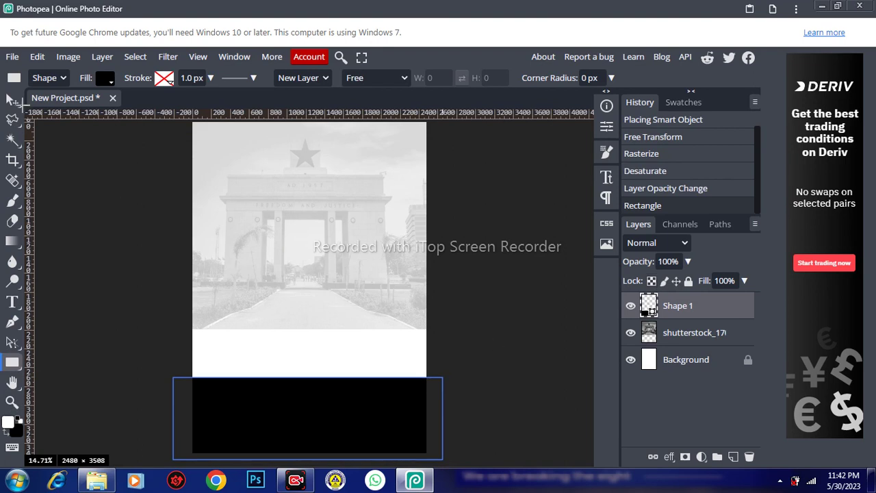
{"action": "left_click", "coordinate": [12, 100]}
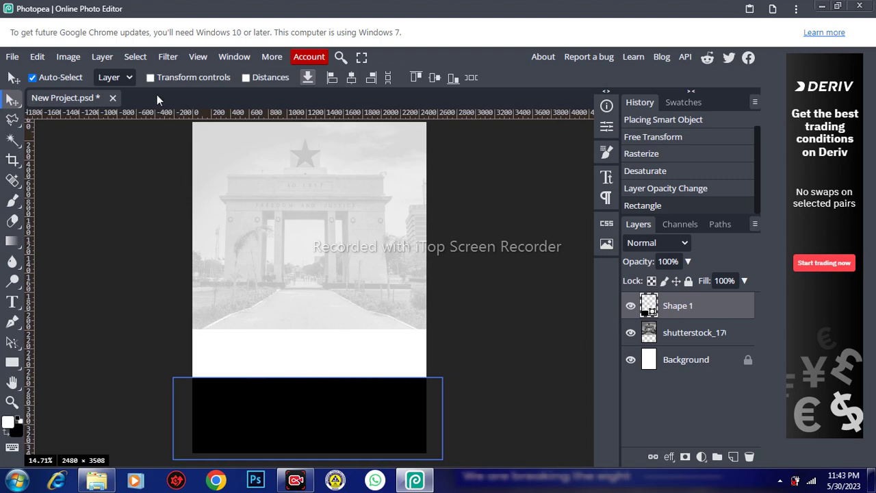
Stretch the rectangle's top edge upward to make it taller
{"action": "key", "text": "ctrl+t"}
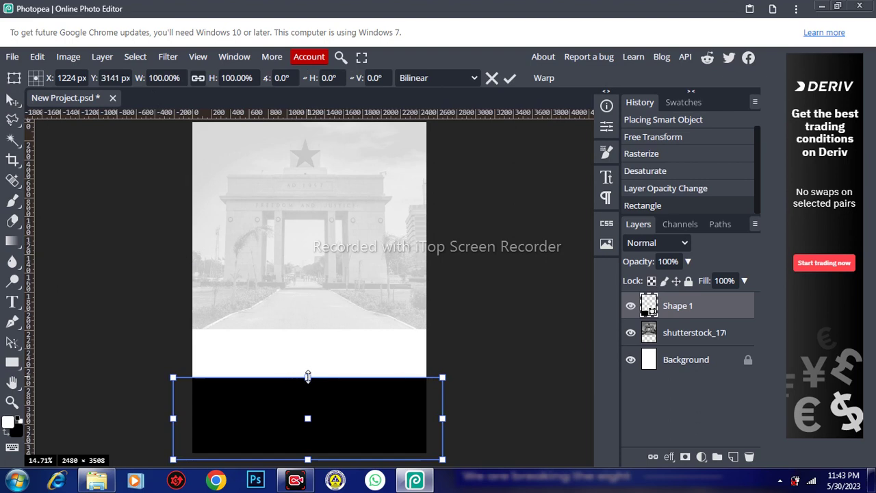
{"action": "left_click_drag", "start_coordinate": [308, 375], "coordinate": [308, 375]}
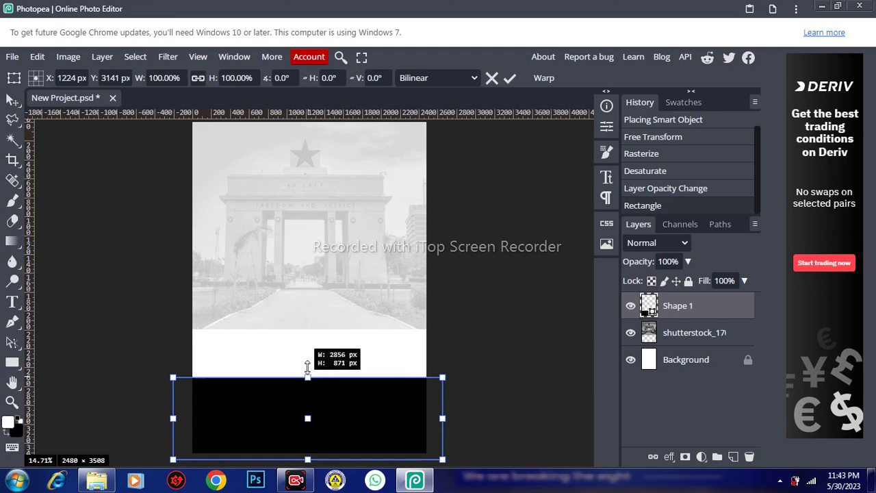
{"action": "mouse_move", "coordinate": [307, 362]}
{"action": "left_mouse_down"}
{"action": "mouse_move", "coordinate": [309, 312]}
{"action": "mouse_move", "coordinate": [310, 343]}
{"action": "left_mouse_up"}
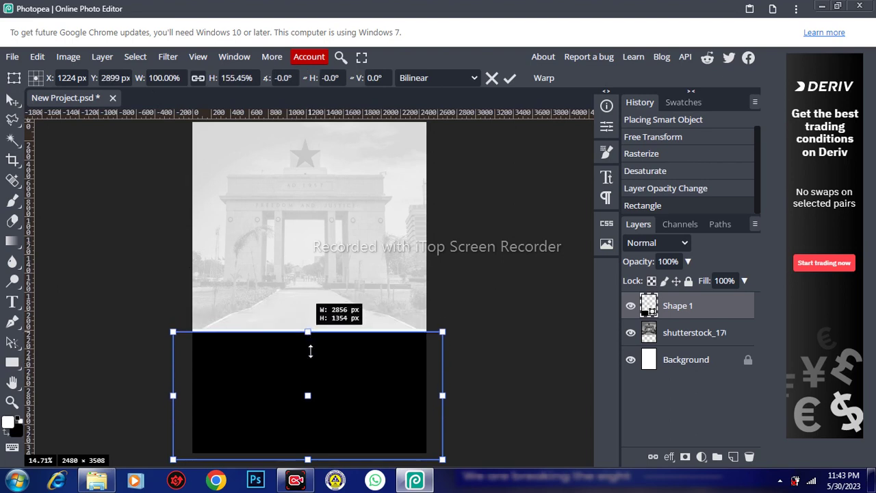
{"action": "left_click_drag", "start_coordinate": [310, 351], "coordinate": [310, 349]}
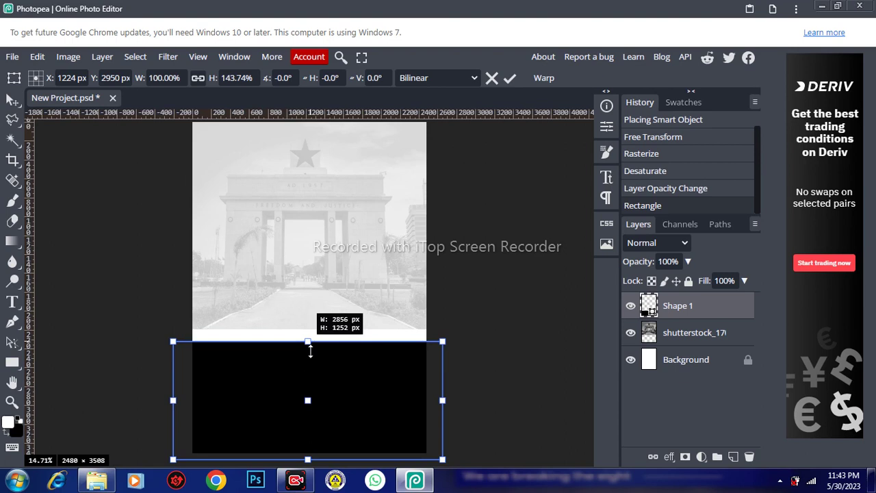
{"action": "left_click", "coordinate": [510, 79]}
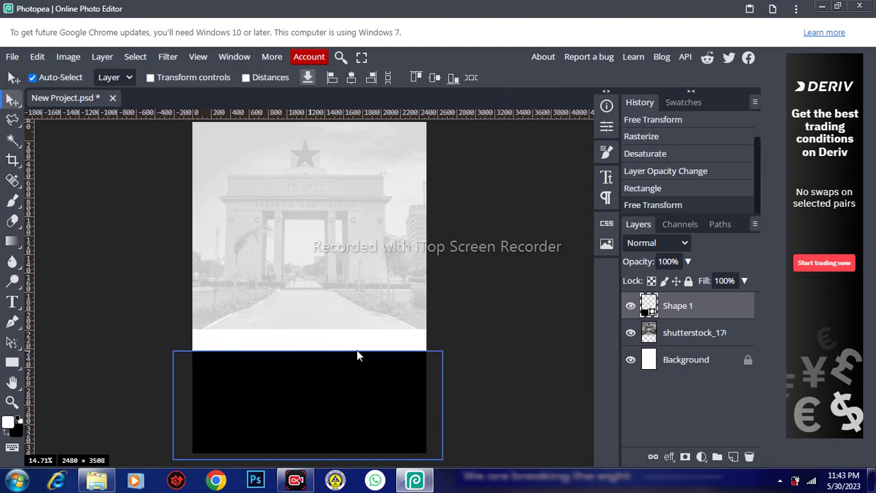
Scale the Shape 1 rectangle up to 107.65% and commit the transform
{"action": "key", "text": "ctrl+t"}
{"action": "left_click_drag", "start_coordinate": [307, 351], "coordinate": [307, 337]}
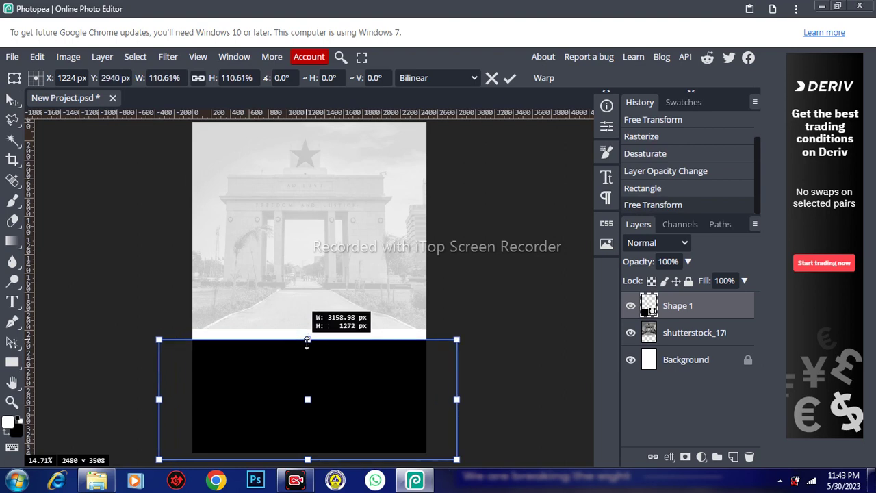
{"action": "left_click_drag", "start_coordinate": [306, 342], "coordinate": [308, 343]}
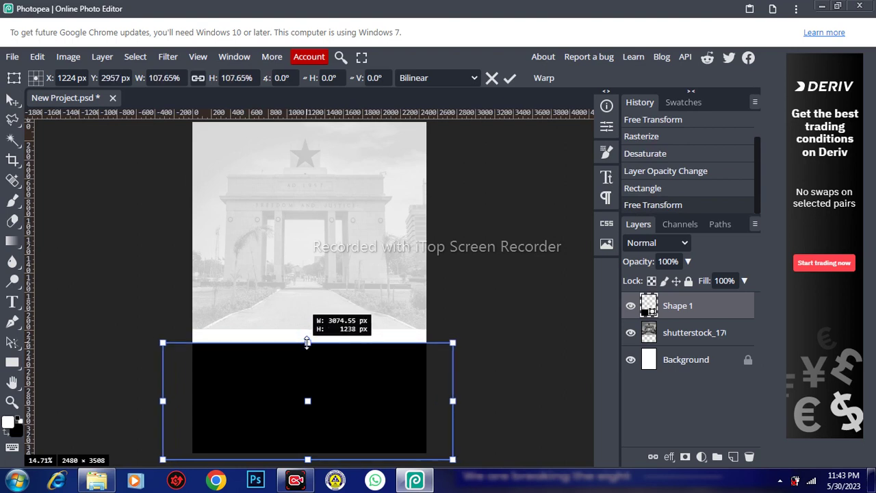
{"action": "left_click", "coordinate": [508, 81]}
{"action": "right_click", "coordinate": [691, 307]}
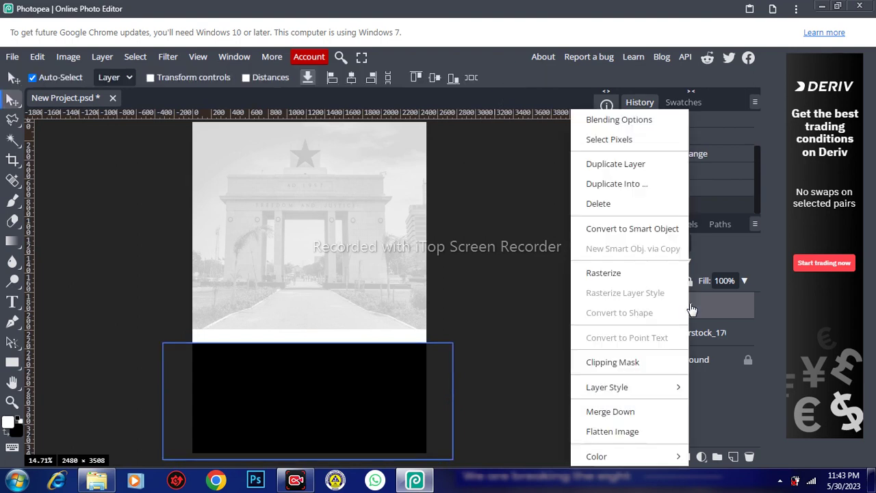
Add a Gradient Overlay style to the rectangle and open its gradient for editing
{"action": "left_click", "coordinate": [600, 120]}
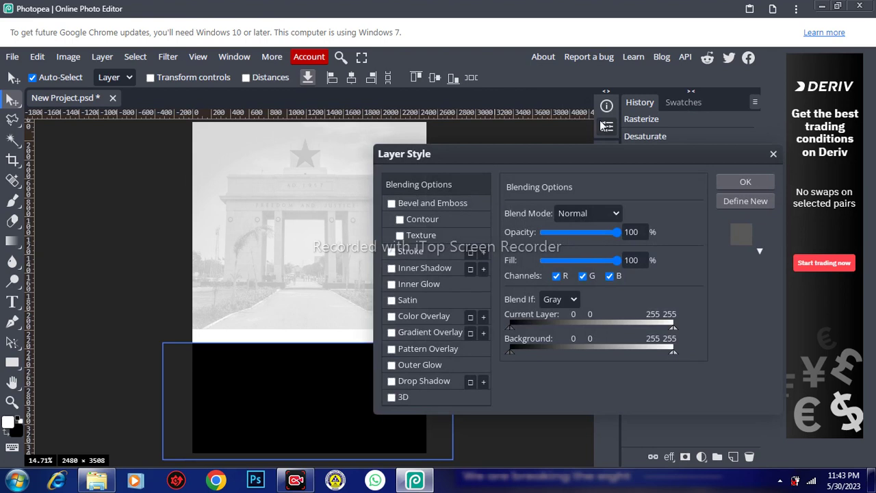
{"action": "left_click", "coordinate": [414, 334]}
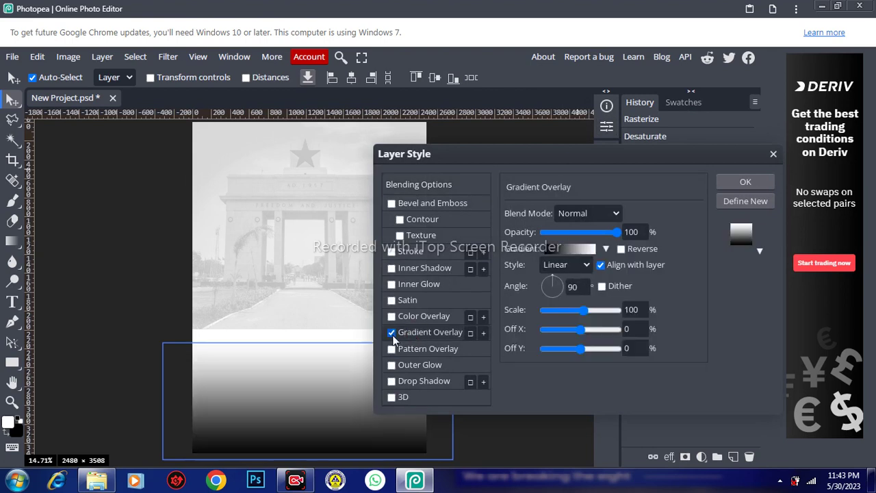
{"action": "left_click", "coordinate": [760, 251]}
{"action": "left_click", "coordinate": [760, 252]}
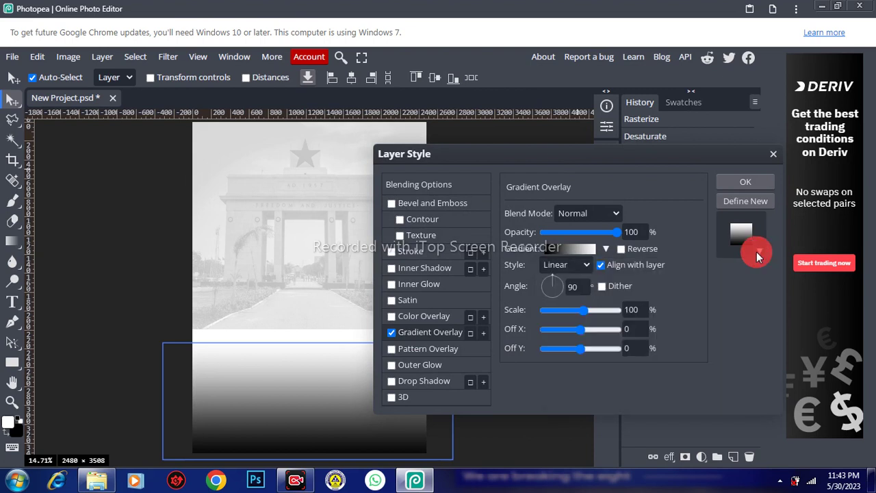
{"action": "left_click", "coordinate": [578, 249]}
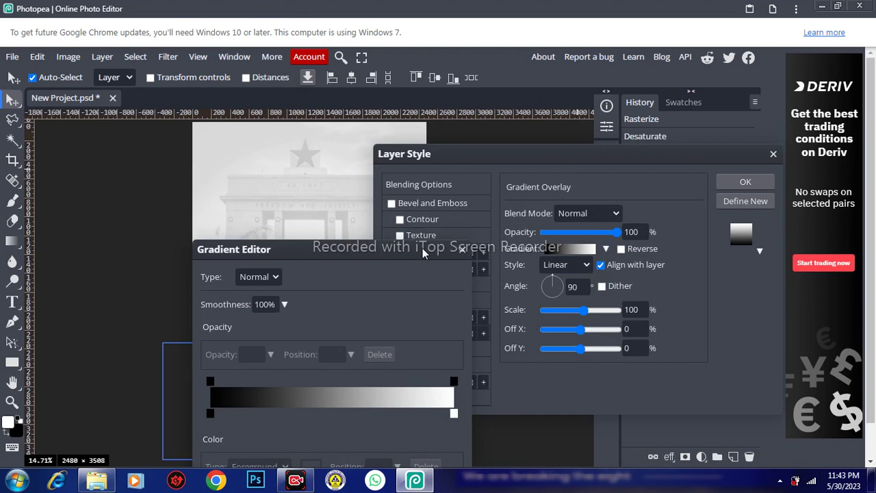
{"action": "left_click_drag", "start_coordinate": [422, 248], "coordinate": [663, 119]}
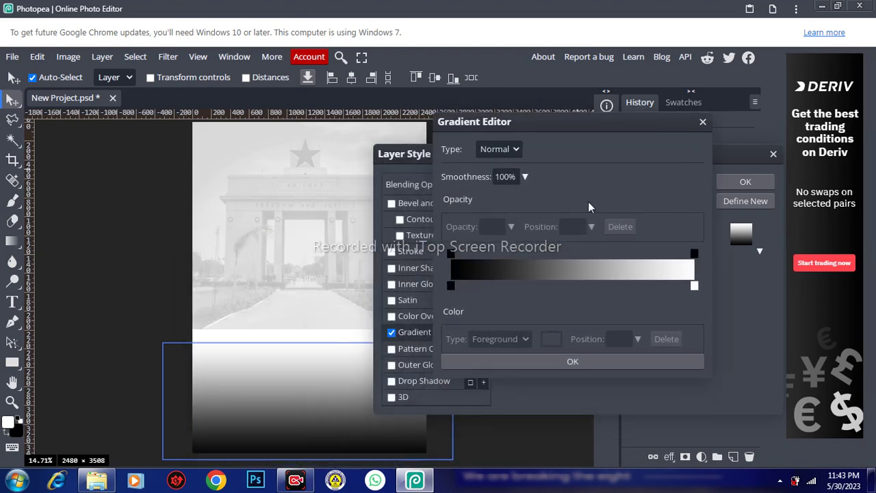
Set the gradient's left colour stop to deep blue 0419b8
{"action": "left_click", "coordinate": [450, 286]}
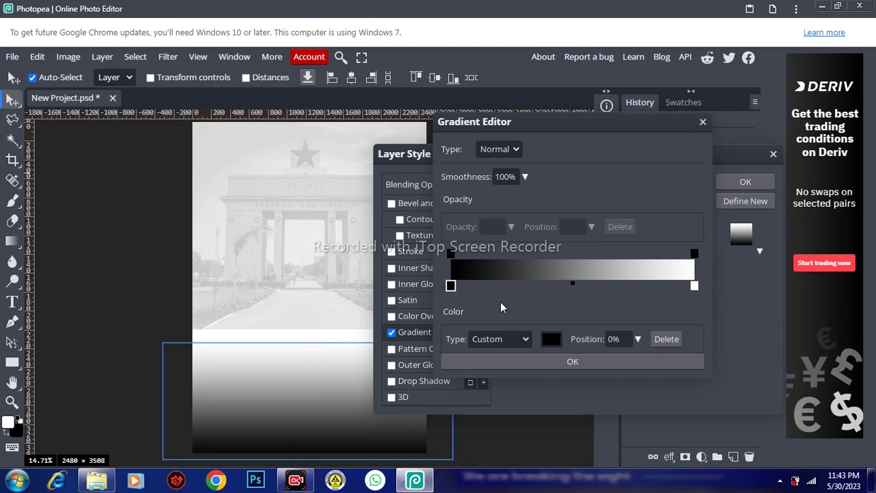
{"action": "left_click", "coordinate": [552, 340]}
{"action": "left_click", "coordinate": [551, 339]}
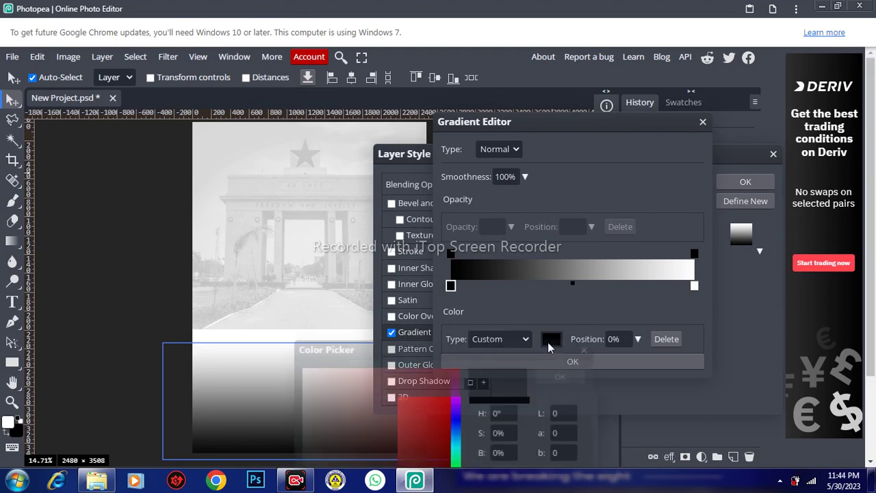
{"action": "left_click_drag", "start_coordinate": [477, 352], "coordinate": [257, 102]}
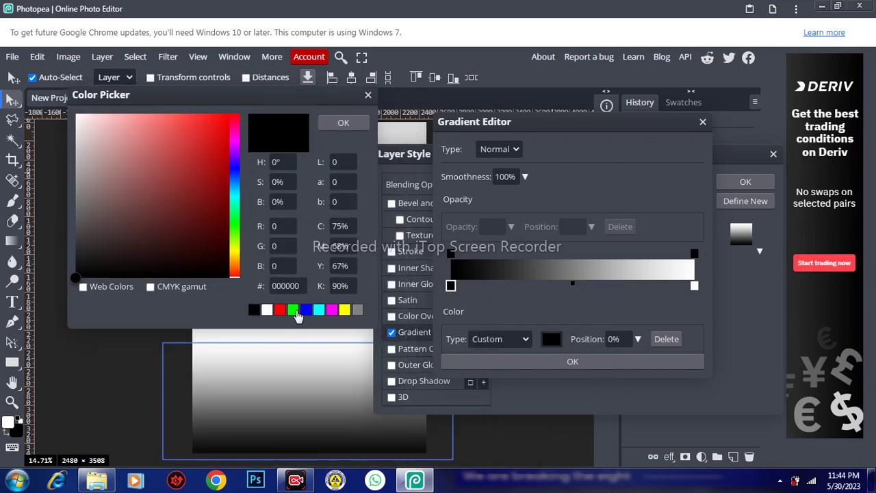
{"action": "left_click", "coordinate": [235, 173]}
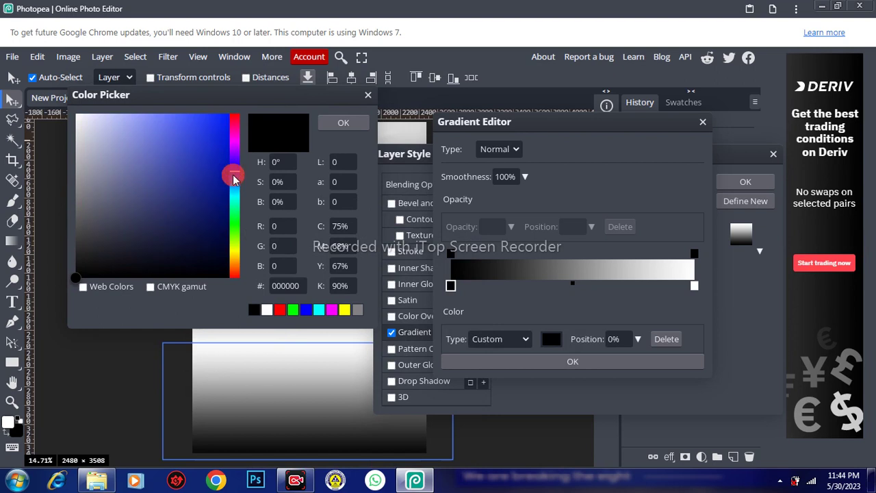
{"action": "left_click_drag", "start_coordinate": [234, 180], "coordinate": [235, 179]}
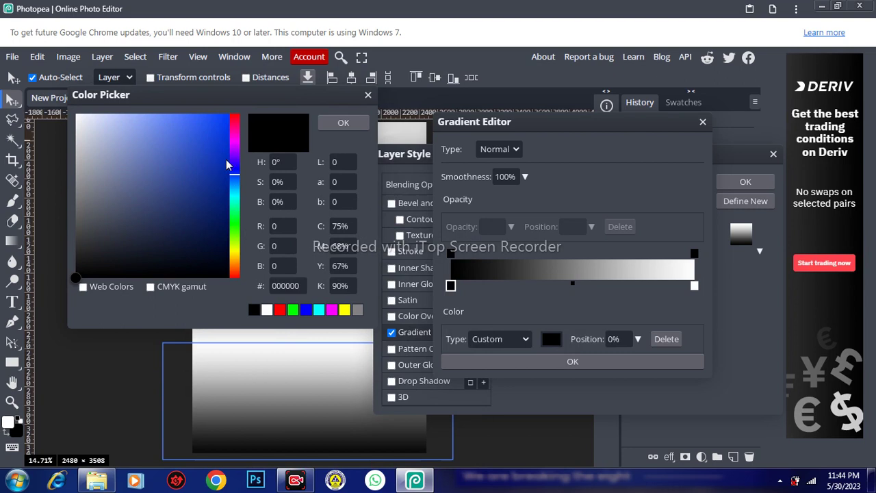
{"action": "left_click", "coordinate": [227, 161]}
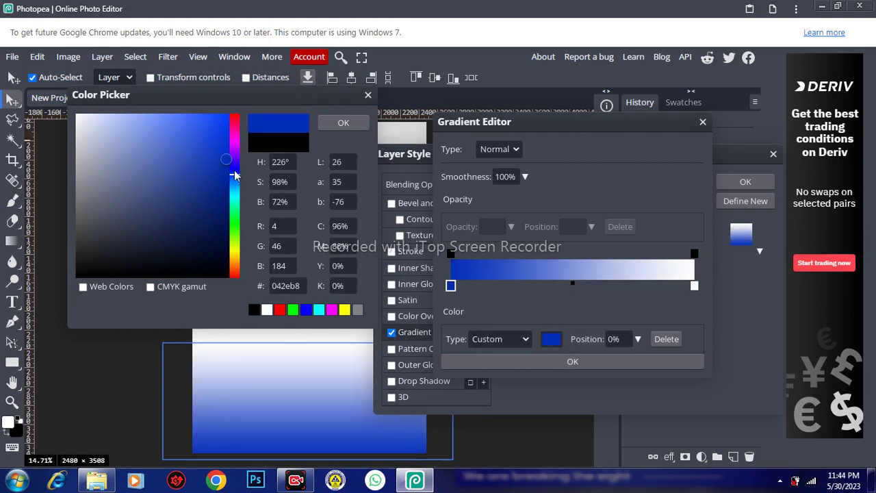
{"action": "left_click", "coordinate": [234, 172]}
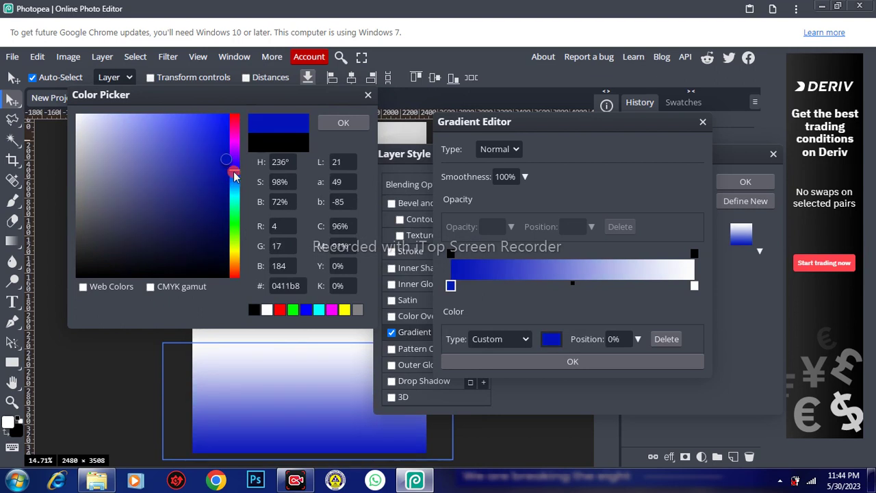
{"action": "left_click", "coordinate": [234, 174]}
{"action": "left_click", "coordinate": [337, 125]}
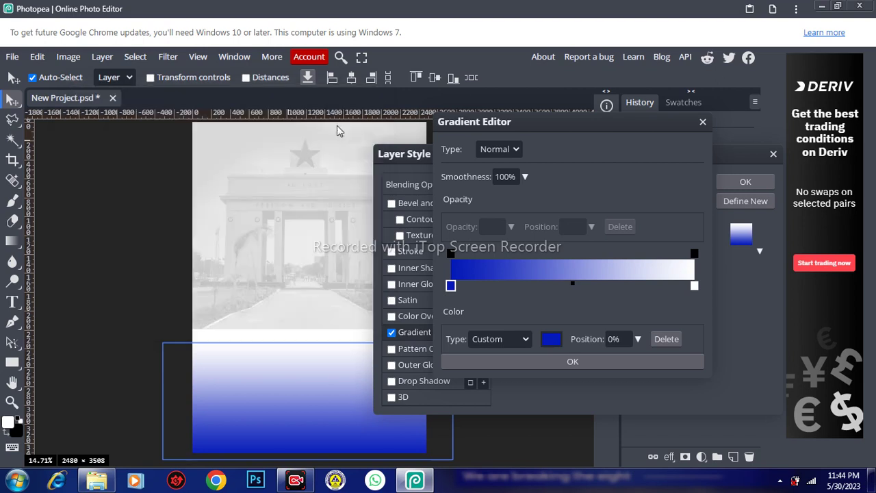
{"action": "left_click", "coordinate": [693, 289]}
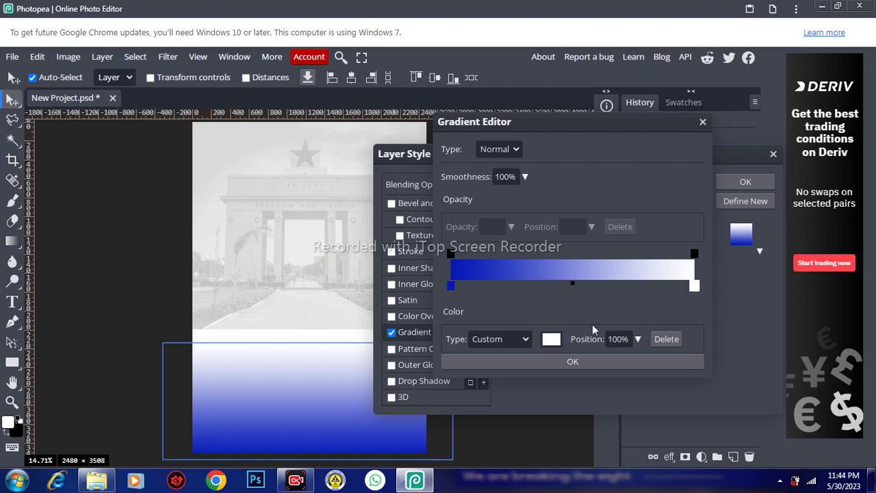
Change the gradient's right stop from white to a bright blue
{"action": "left_click", "coordinate": [548, 340]}
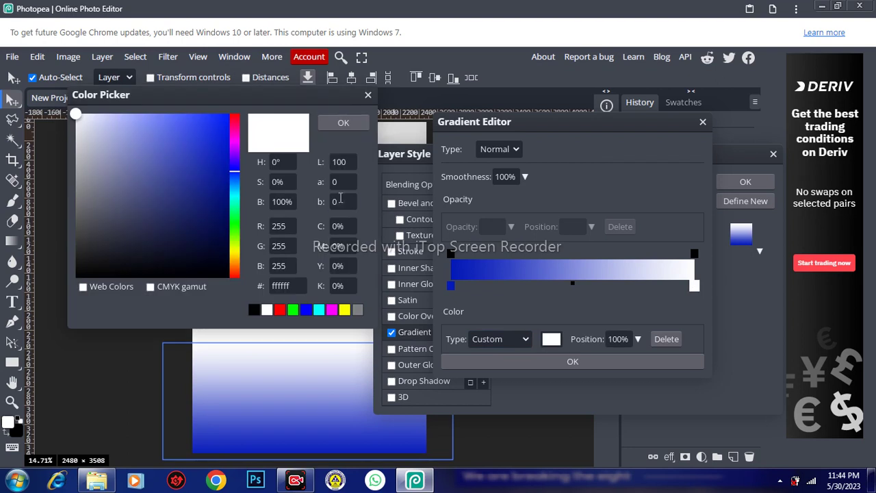
{"action": "left_click", "coordinate": [235, 177]}
{"action": "left_click", "coordinate": [235, 175]}
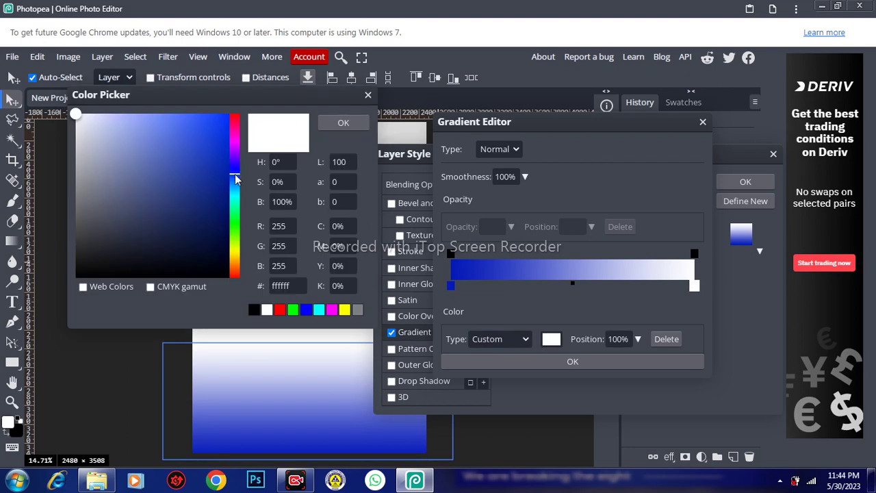
{"action": "left_click", "coordinate": [228, 132]}
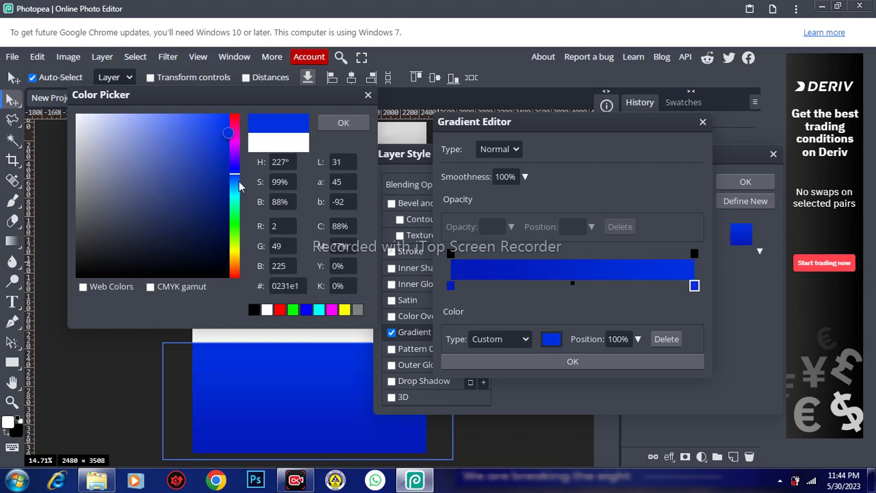
{"action": "left_click", "coordinate": [343, 123]}
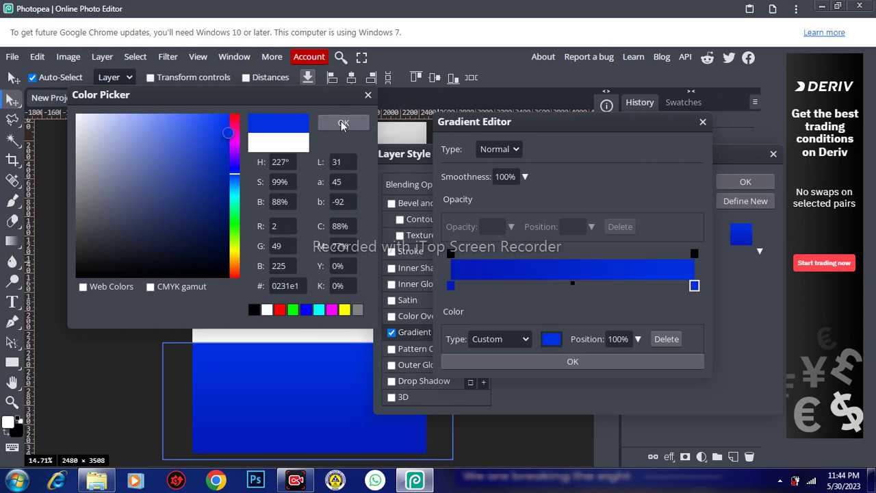
Fine-tune the right stop to blue 023ce1 and apply the edited gradient
{"action": "left_click", "coordinate": [342, 123]}
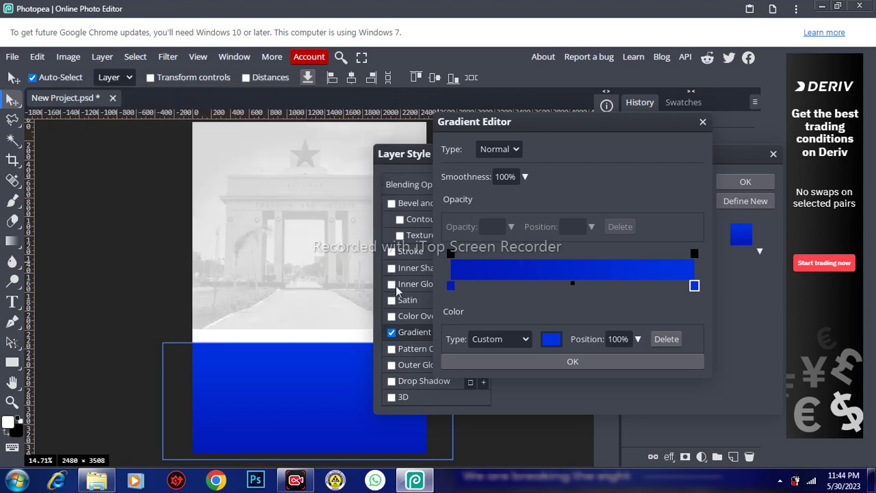
{"action": "left_click", "coordinate": [694, 286]}
{"action": "left_click", "coordinate": [551, 339]}
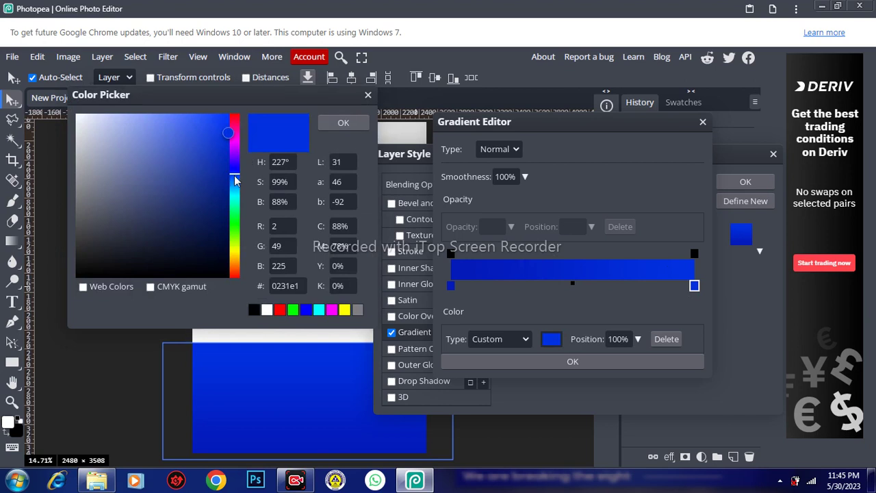
{"action": "left_click", "coordinate": [232, 176]}
{"action": "left_click", "coordinate": [343, 125]}
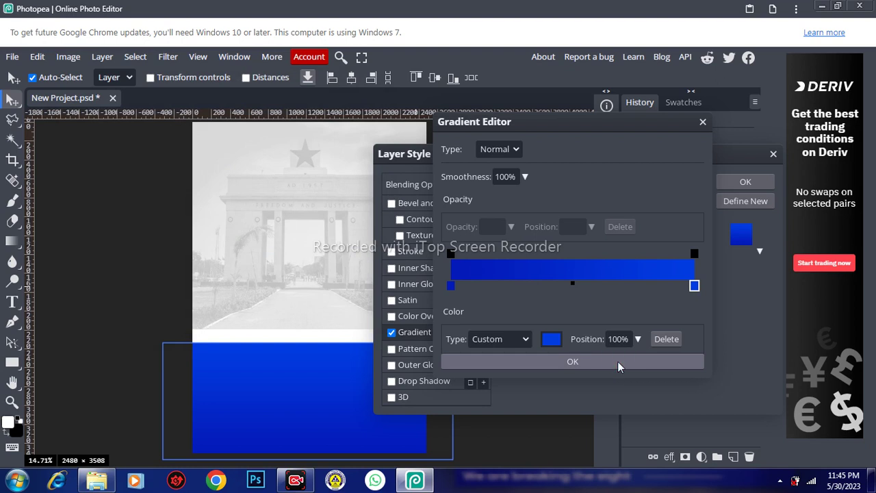
{"action": "left_click", "coordinate": [618, 366]}
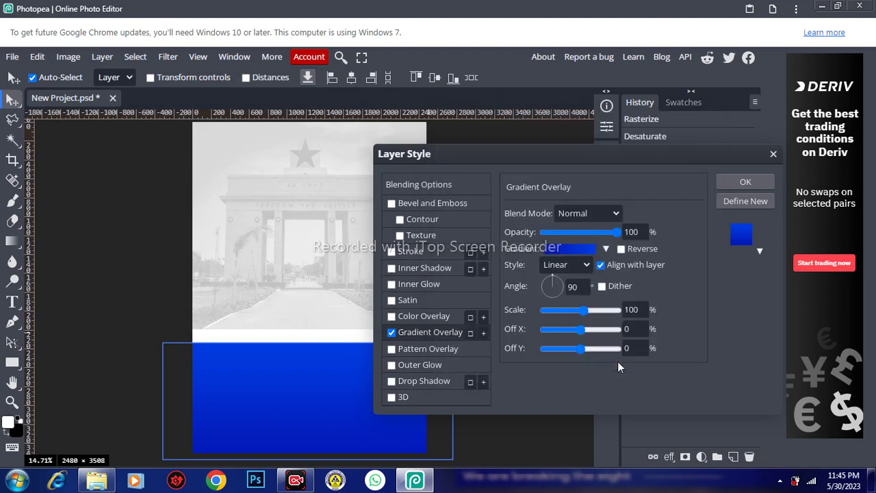
Make the gradient overlay Radial and Reversed at 250% scale, and apply the layer style
{"action": "left_click", "coordinate": [586, 267]}
{"action": "key", "text": "Escape"}
{"action": "key", "text": "Down"}
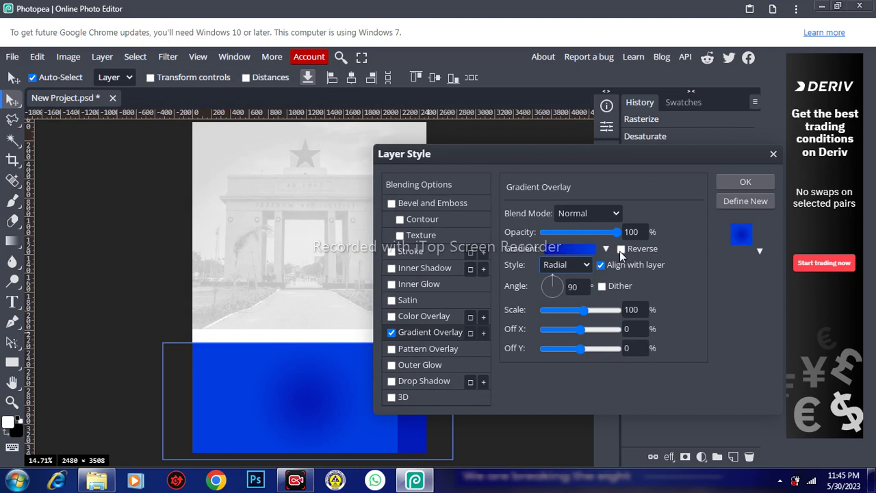
{"action": "left_click", "coordinate": [620, 249]}
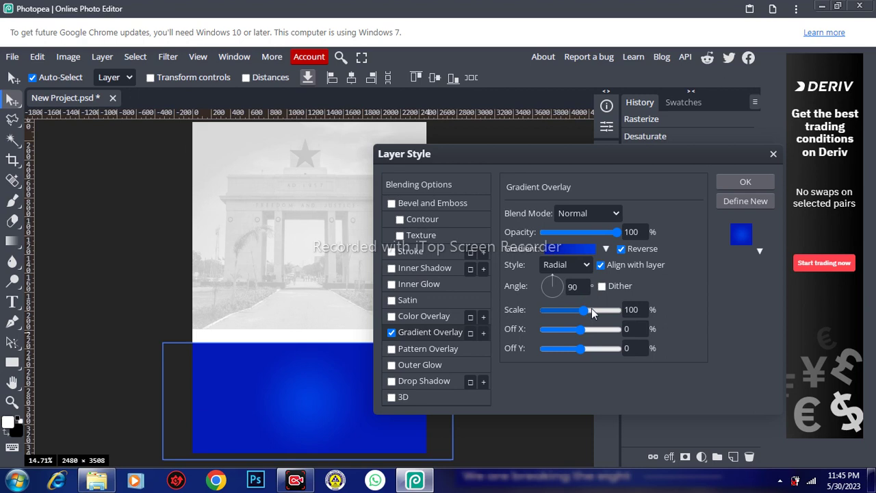
{"action": "left_click_drag", "start_coordinate": [592, 308], "coordinate": [597, 312]}
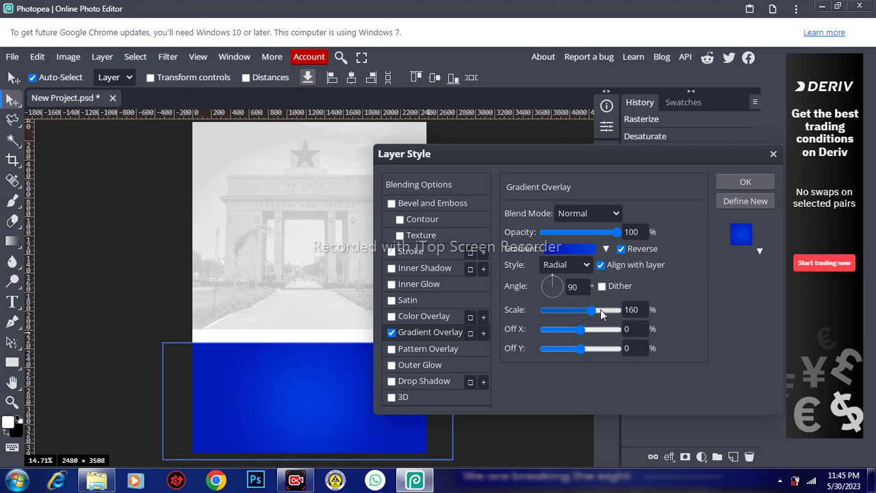
{"action": "left_click", "coordinate": [601, 310]}
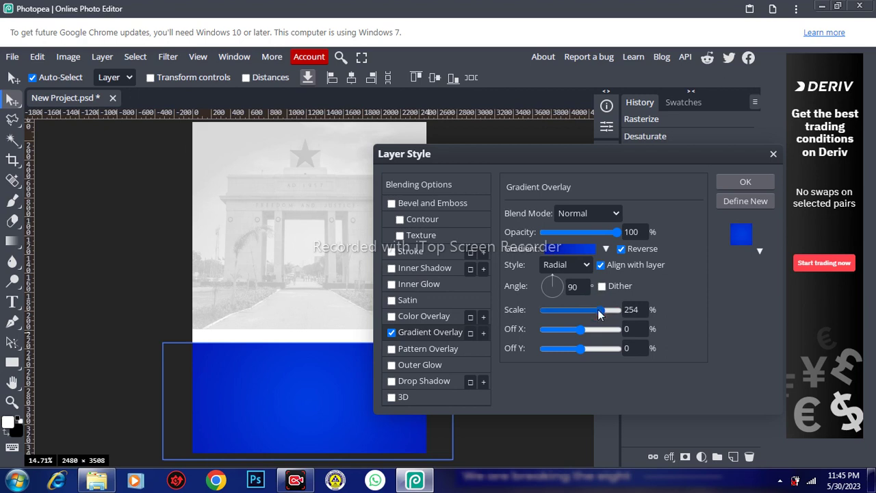
{"action": "left_click", "coordinate": [636, 309]}
{"action": "key", "text": "BackSpace"}
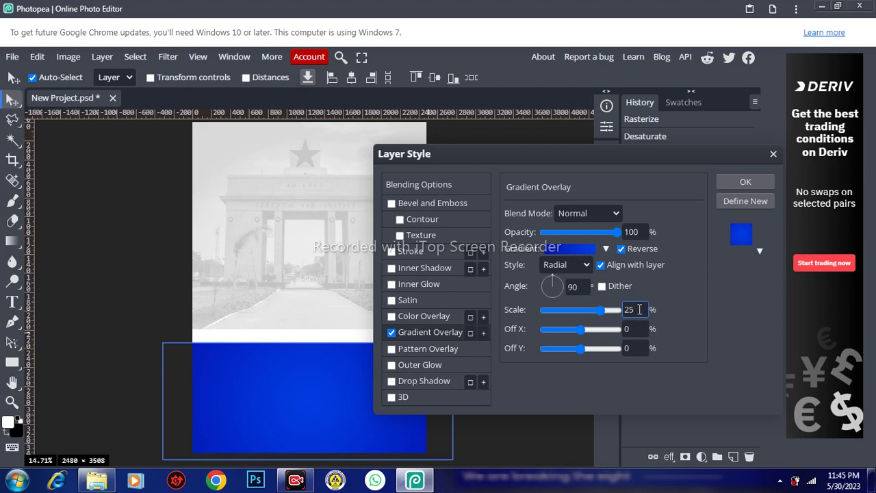
{"action": "type", "text": "0"}
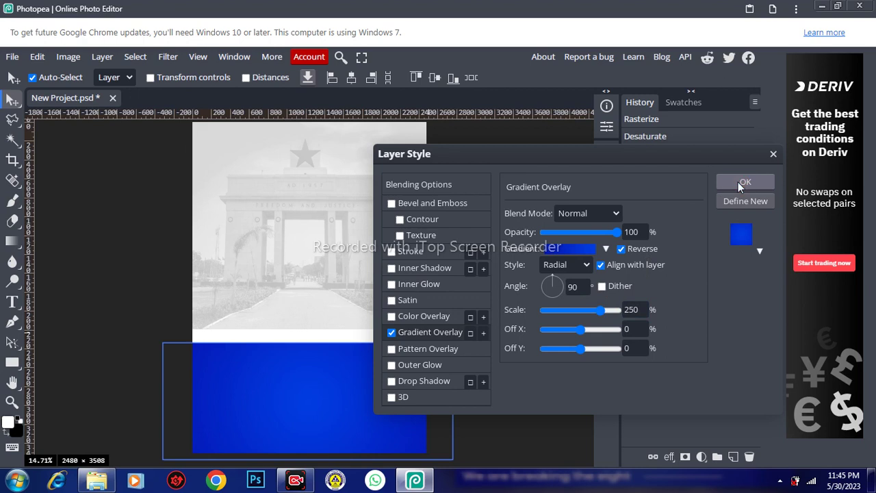
{"action": "left_click", "coordinate": [738, 182]}
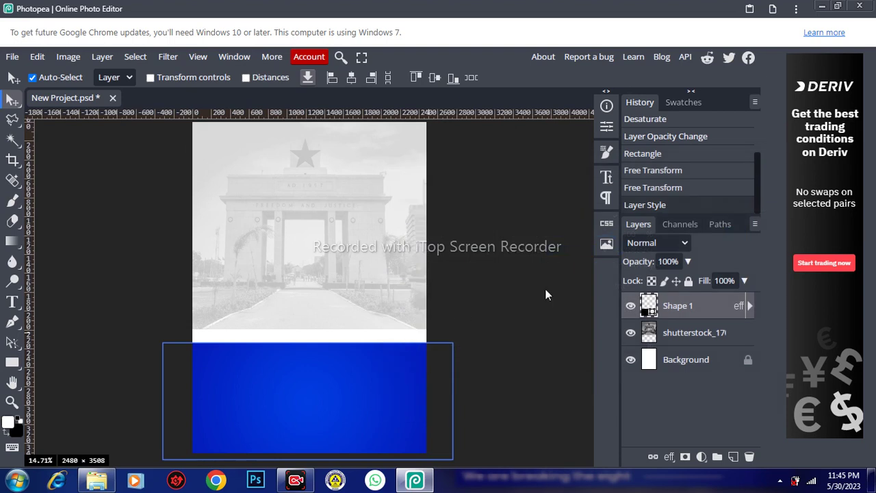
Add a white Color Fill layer above the Background layer
{"action": "left_click", "coordinate": [546, 289]}
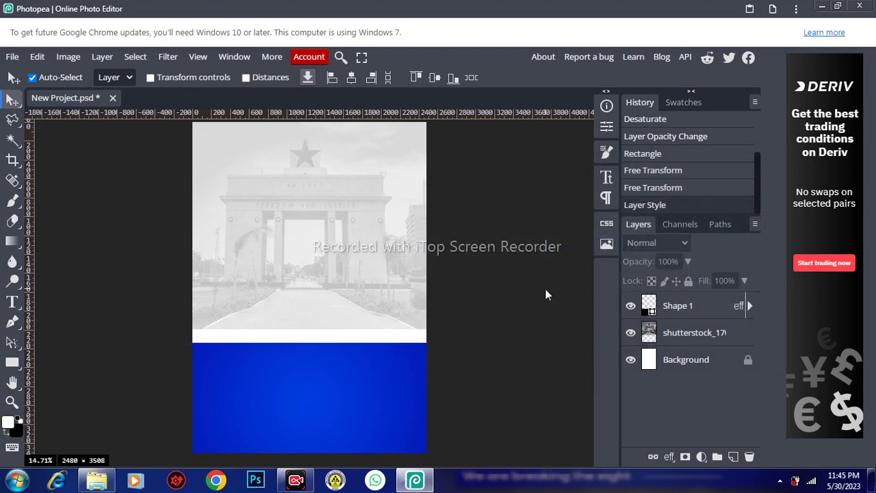
{"action": "left_click", "coordinate": [697, 362]}
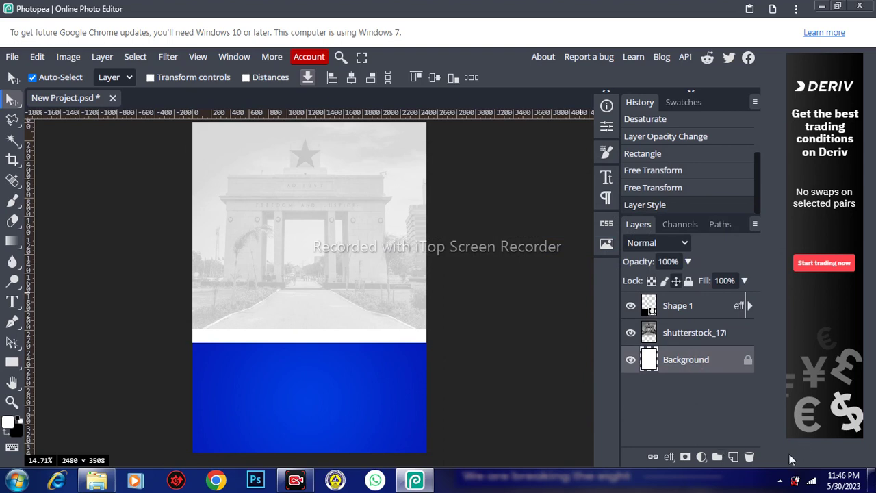
{"action": "left_click", "coordinate": [701, 457]}
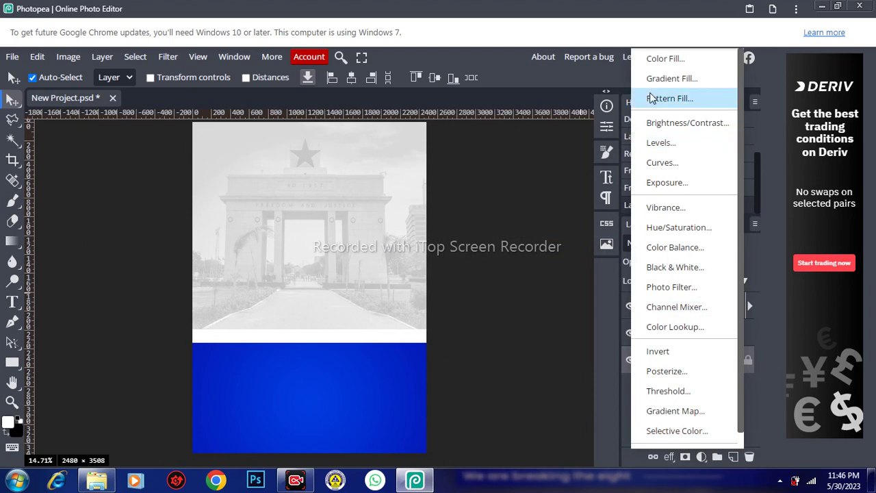
{"action": "left_click", "coordinate": [657, 59]}
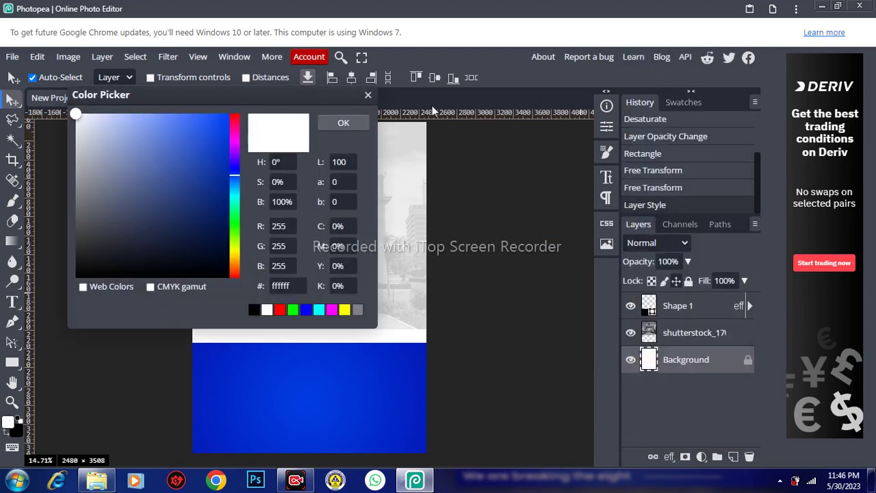
{"action": "left_click", "coordinate": [343, 122]}
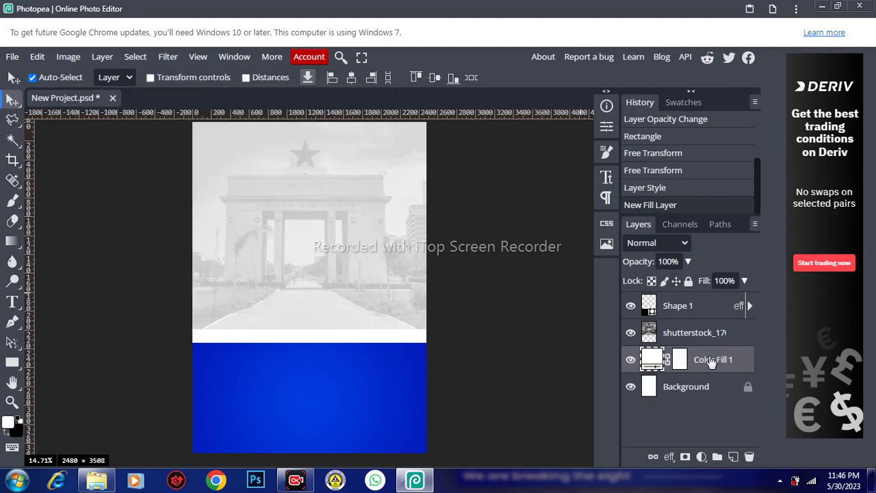
Group the shape, photo and fill layers, name the group Background, and lock it
{"action": "left_click", "coordinate": [695, 309], "text": "shift"}
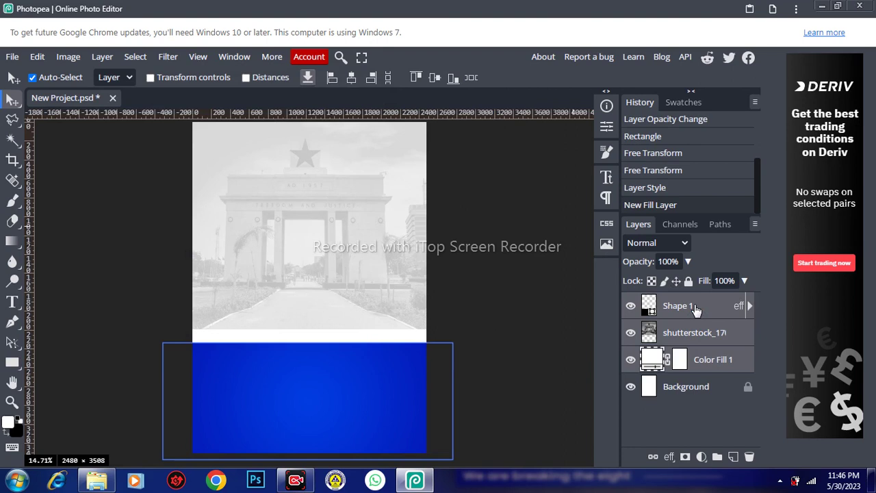
{"action": "key", "text": "ctrl+g"}
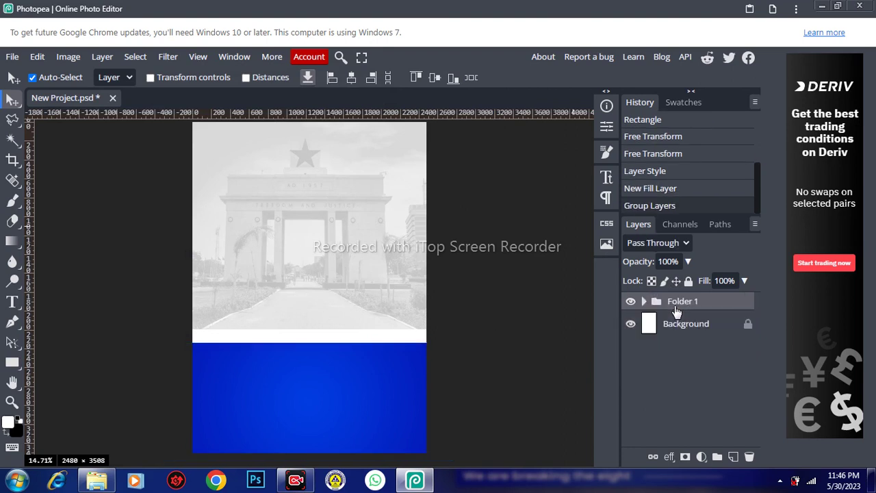
{"action": "double_click", "coordinate": [679, 307]}
{"action": "double_click", "coordinate": [684, 327]}
{"action": "key", "text": "ctrl+c"}
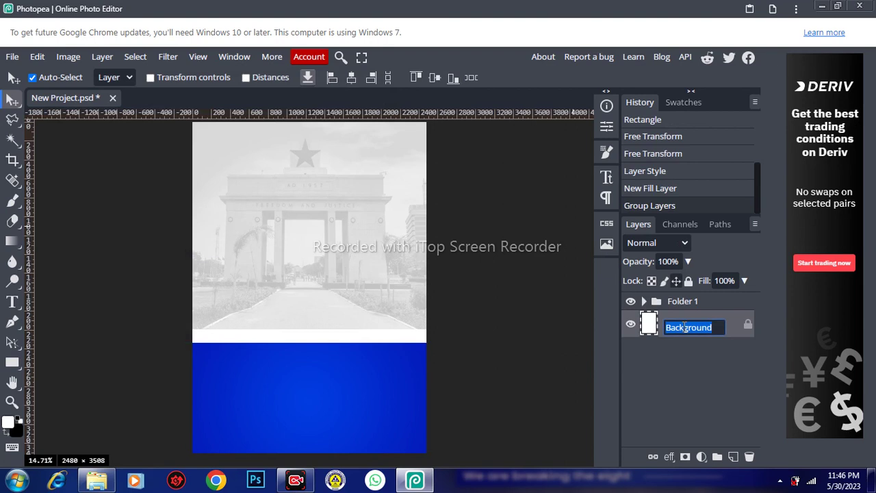
{"action": "left_click", "coordinate": [686, 304]}
{"action": "double_click", "coordinate": [686, 304]}
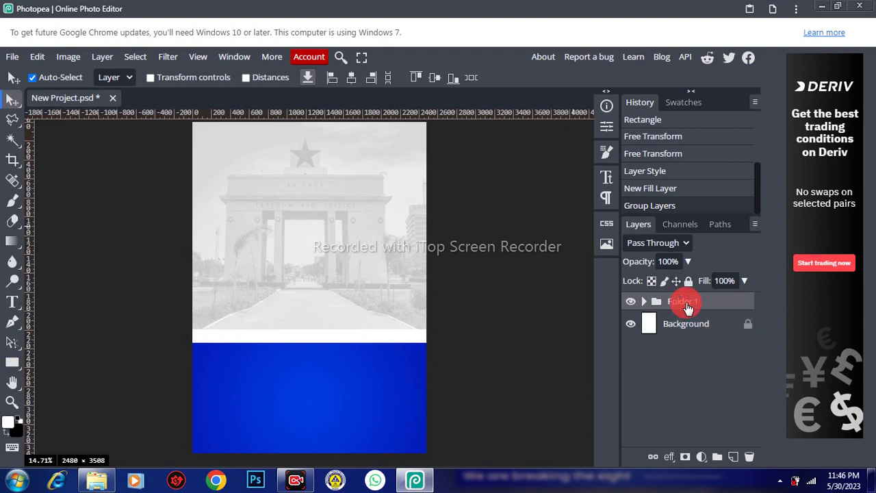
{"action": "key", "text": "ctrl+v"}
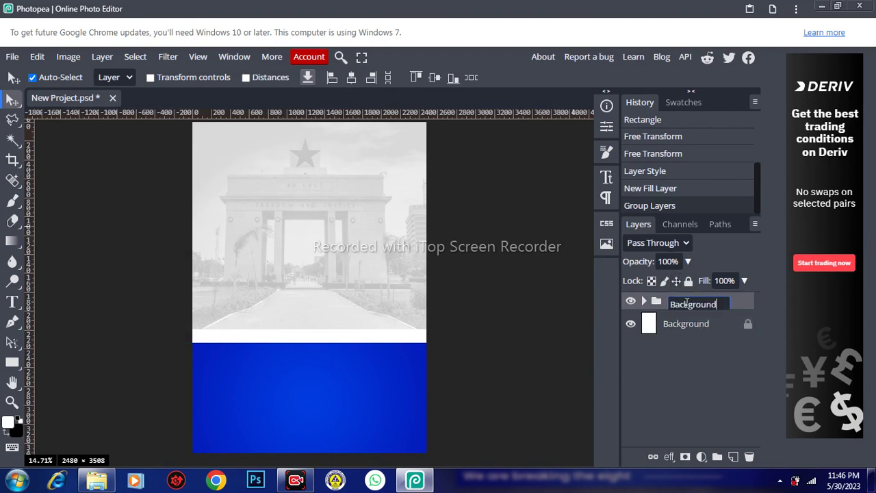
{"action": "key", "text": "Return"}
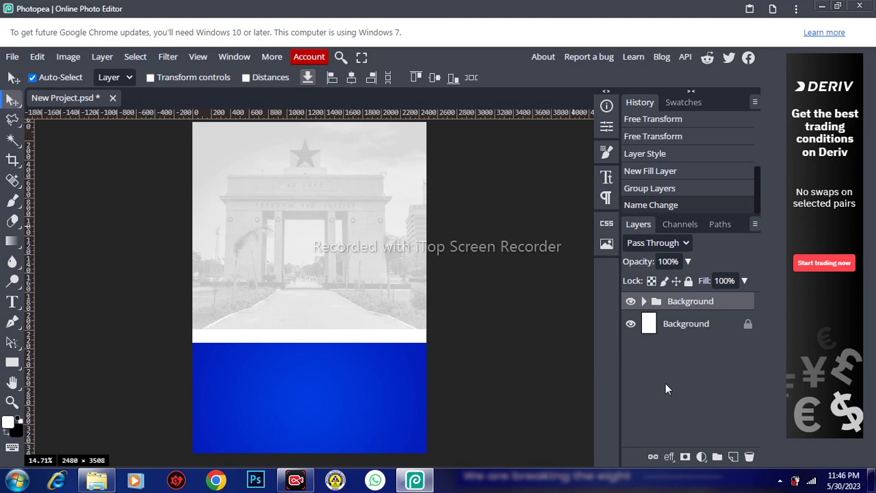
{"action": "left_click", "coordinate": [689, 281]}
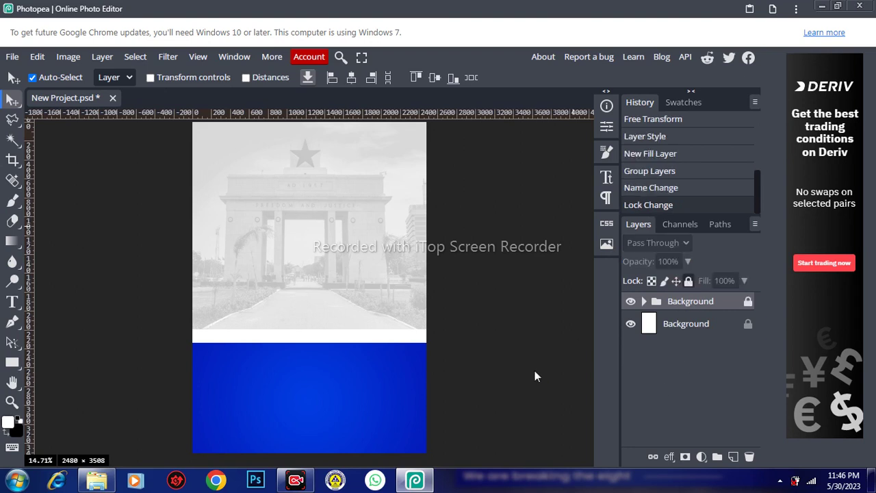
{"action": "left_click", "coordinate": [349, 336]}
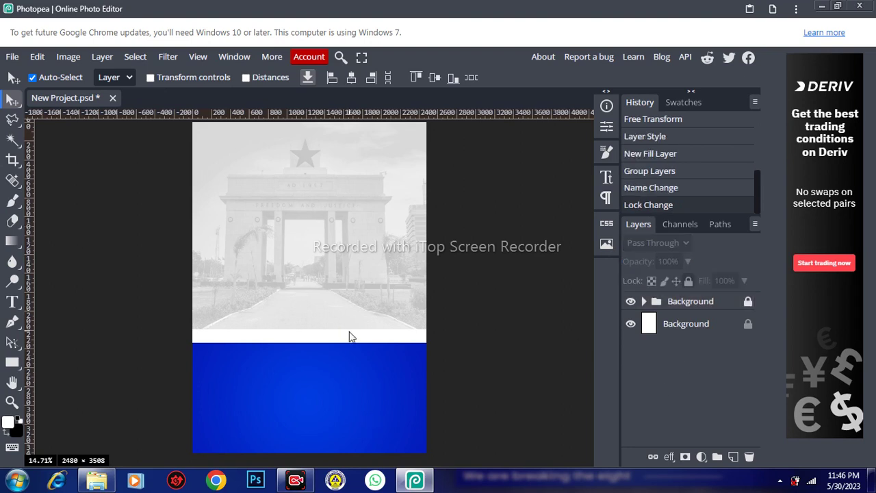
{"action": "mouse_move", "coordinate": [97, 481]}
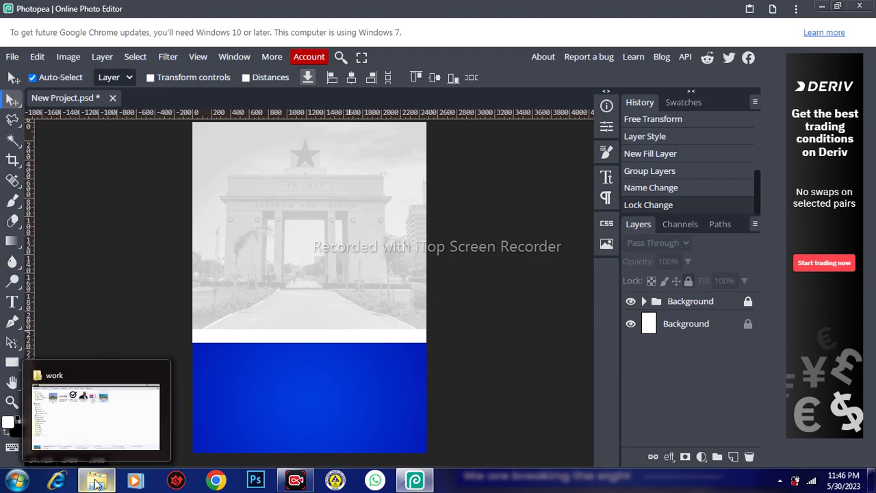
Drag the candidate's transparent portrait PNG from the work folder into the Photopea poster
{"action": "left_click", "coordinate": [89, 408]}
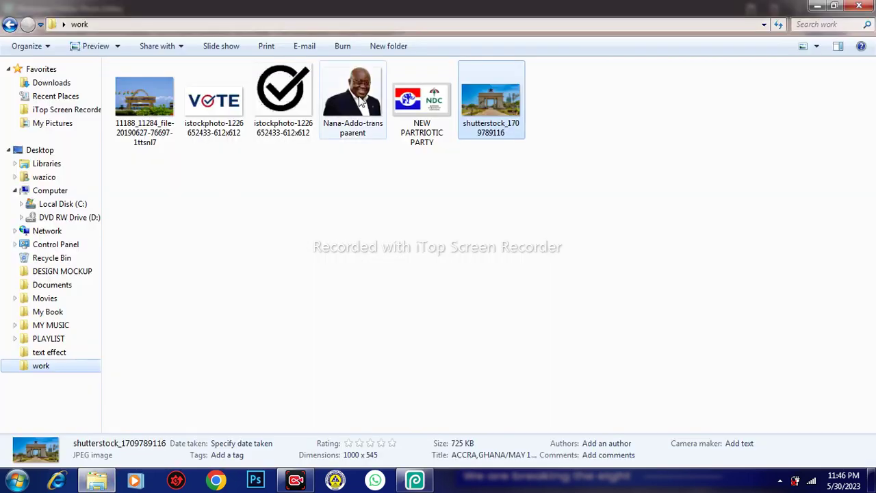
{"action": "left_click_drag", "start_coordinate": [356, 96], "coordinate": [322, 263]}
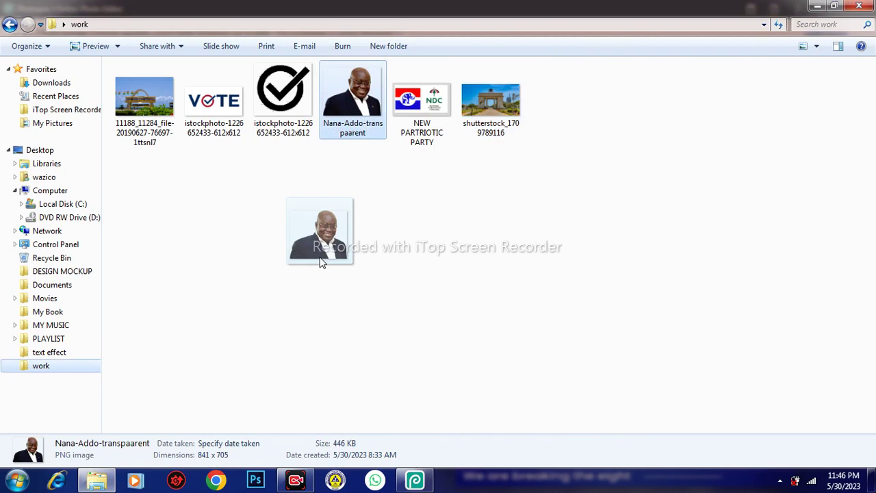
{"action": "mouse_move", "coordinate": [321, 262]}
{"action": "left_mouse_down"}
{"action": "mouse_move", "coordinate": [415, 477]}
{"action": "mouse_move", "coordinate": [299, 298]}
{"action": "left_mouse_up"}
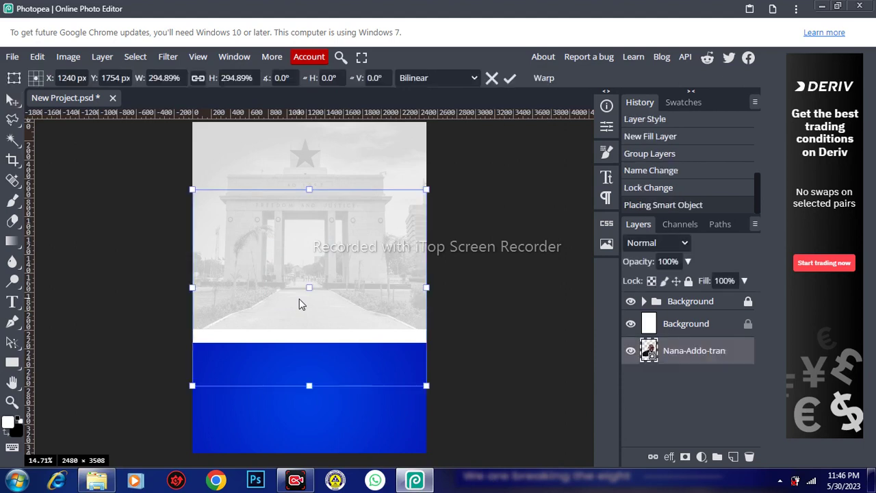
Commit the placed portrait and bring its layer to the top, above the Background group
{"action": "mouse_move", "coordinate": [694, 353]}
{"action": "left_mouse_down"}
{"action": "mouse_move", "coordinate": [692, 281]}
{"action": "mouse_move", "coordinate": [697, 296]}
{"action": "left_mouse_up"}
{"action": "key", "text": "Return"}
{"action": "key", "text": "ctrl+shift+bracketright"}
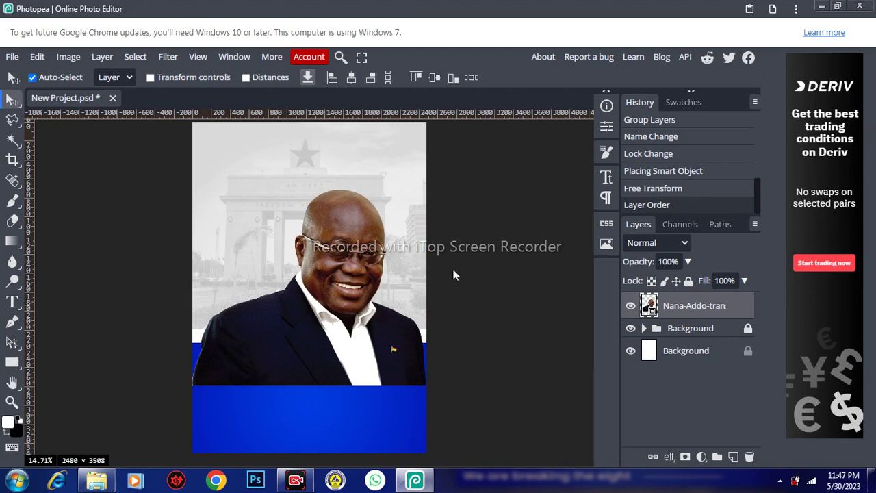
{"action": "right_click", "coordinate": [695, 307]}
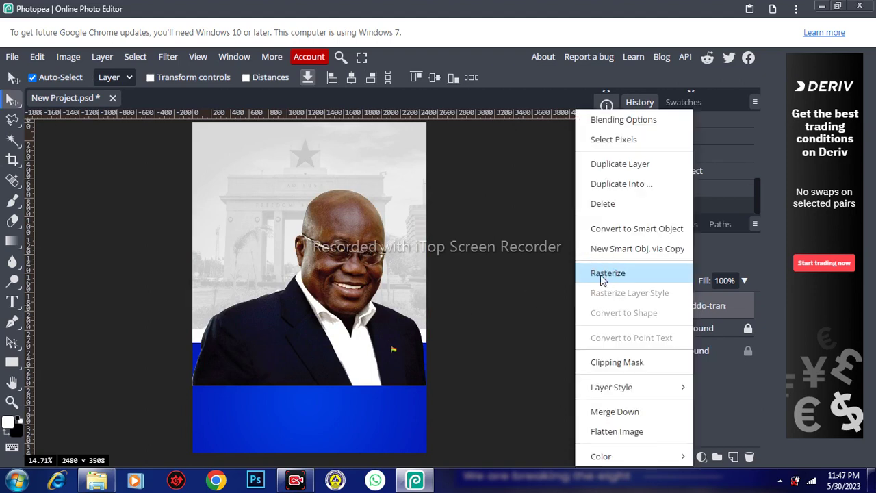
Rasterize the portrait layer and shrink it to about three-quarters width
{"action": "left_click", "coordinate": [311, 383]}
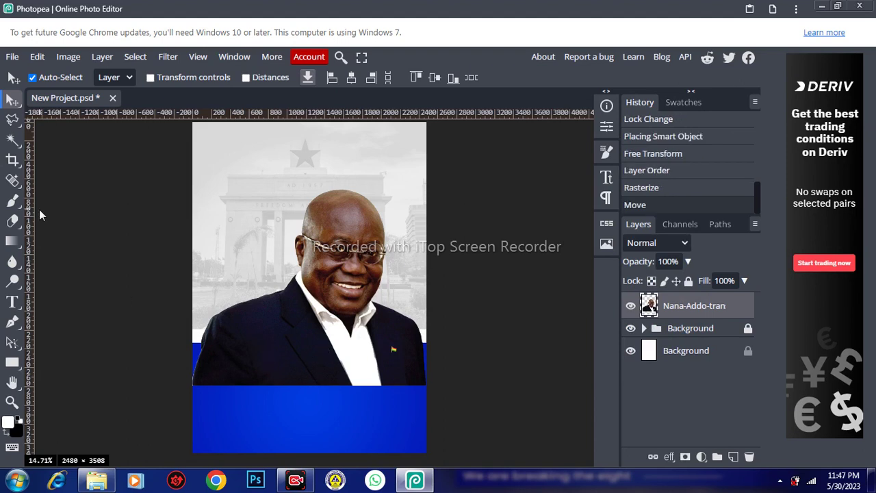
{"action": "key", "text": "ctrl+t"}
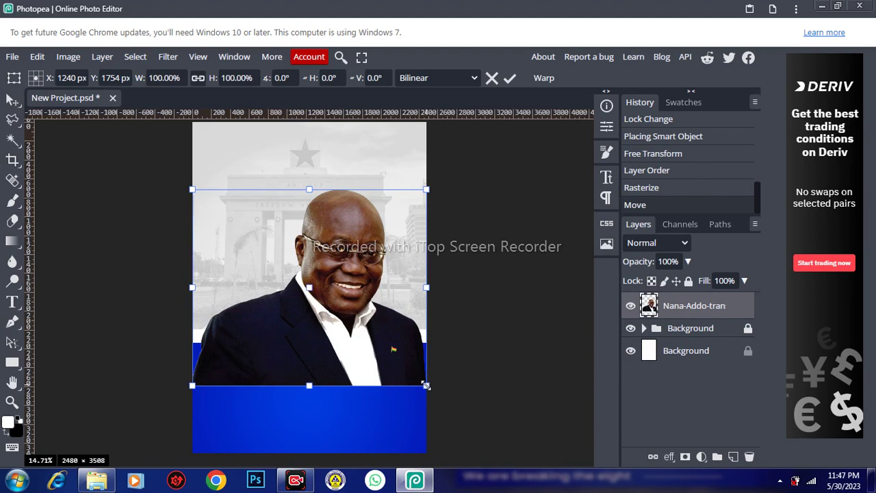
{"action": "left_click_drag", "start_coordinate": [400, 378], "coordinate": [372, 367]}
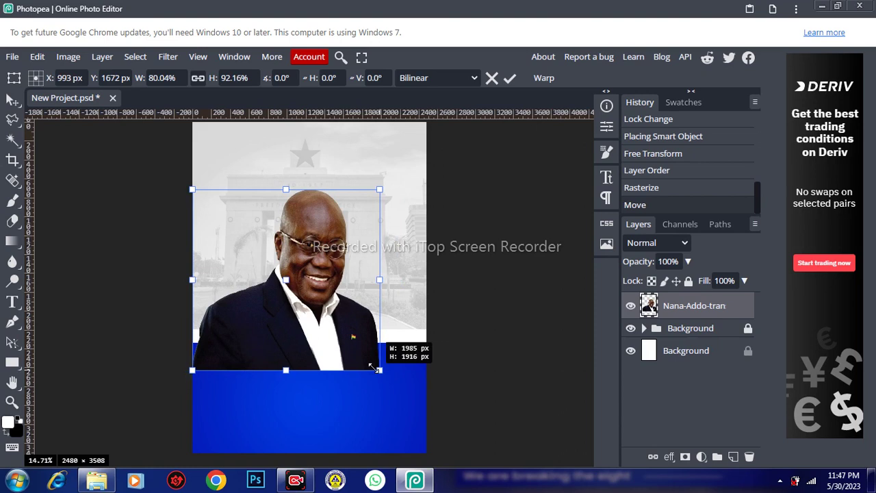
{"action": "left_click", "coordinate": [510, 79]}
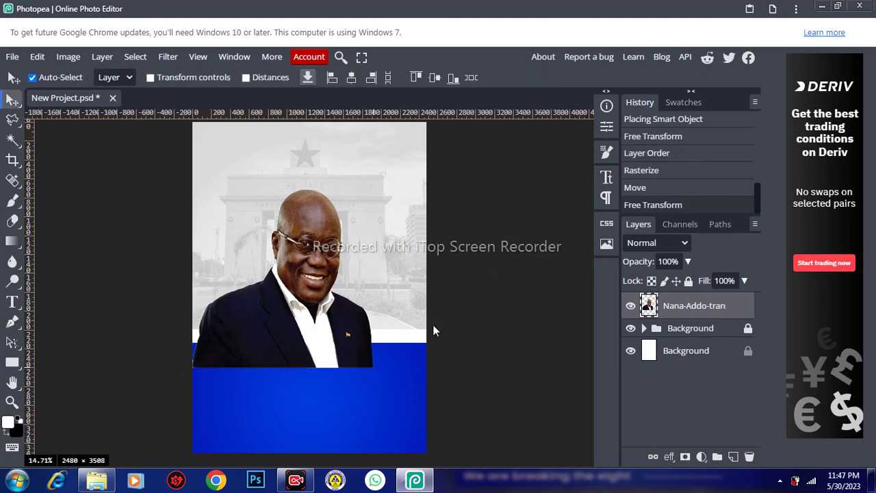
Nudge the portrait up five steps, then back down two, onto the blue band
{"action": "key", "text": "shift+Up"}
{"action": "key", "text": "shift+Up"}
{"action": "key", "text": "shift+Up"}
{"action": "key", "text": "shift+Up"}
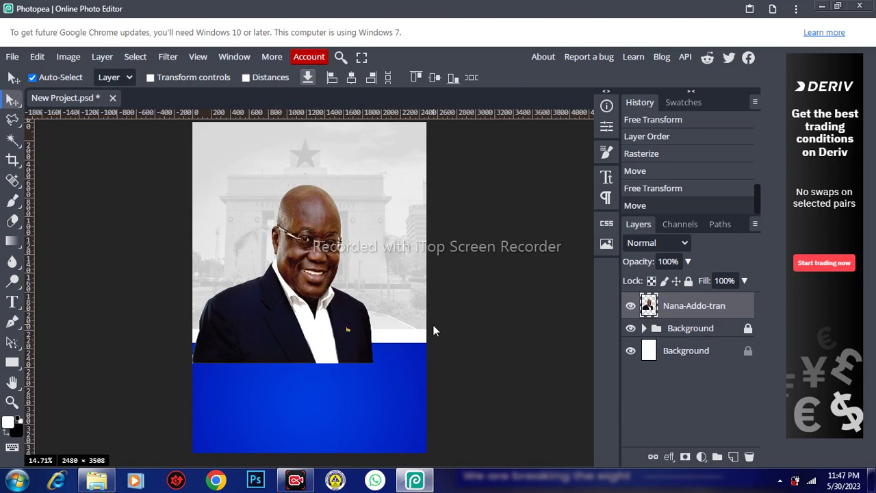
{"action": "key", "text": "shift+Up"}
{"action": "key", "text": "shift+Up"}
{"action": "key", "text": "shift+Up"}
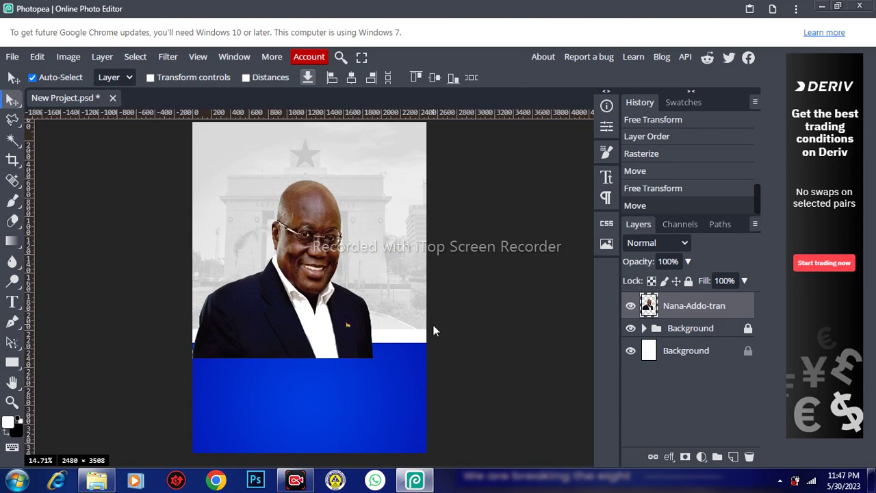
{"action": "key", "text": "shift+Up"}
{"action": "key", "text": "shift+Up"}
{"action": "key", "text": "shift+Up"}
{"action": "key", "text": "shift+Up"}
{"action": "key", "text": "shift+Up"}
{"action": "key", "text": "shift+Up"}
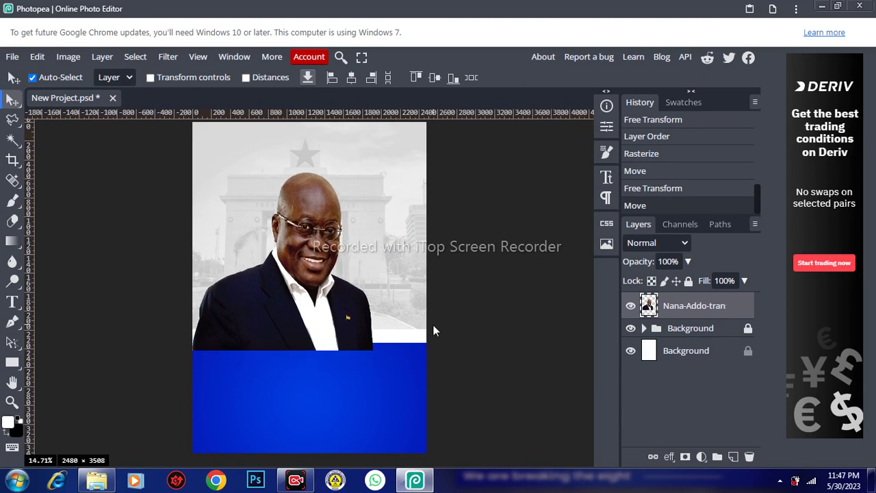
{"action": "key", "text": "shift+Up"}
{"action": "key", "text": "shift+Up"}
{"action": "key", "text": "shift+Up"}
{"action": "key", "text": "shift+Up"}
{"action": "key", "text": "shift+Up"}
{"action": "key", "text": "shift+Up"}
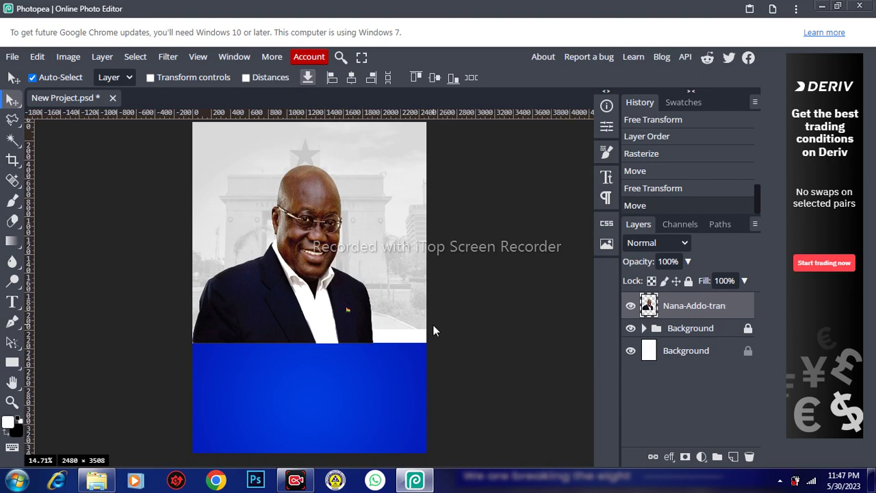
{"action": "key", "text": "shift+Up"}
{"action": "key", "text": "shift+Up"}
{"action": "key", "text": "shift+Up"}
{"action": "key", "text": "ctrl+plus"}
{"action": "key", "text": "ctrl+plus"}
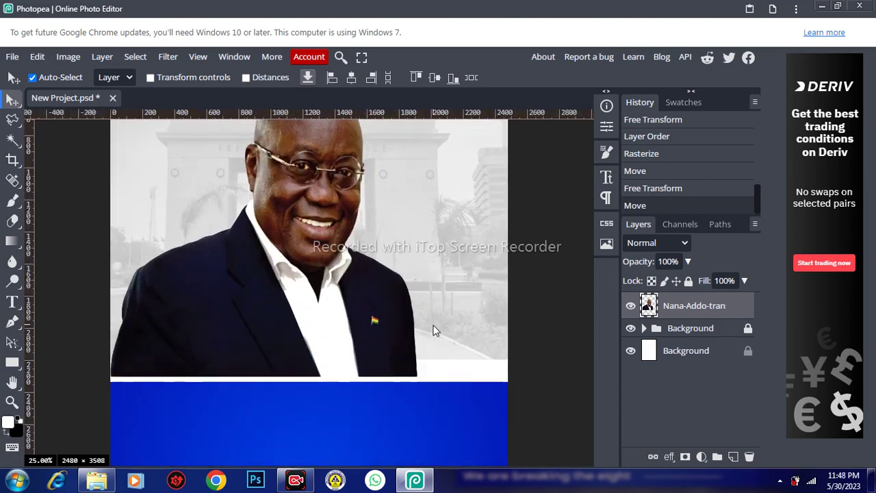
{"action": "key", "text": "ctrl+plus"}
{"action": "key", "text": "ctrl+minus"}
{"action": "key", "text": "shift+Down"}
{"action": "key", "text": "shift+Down"}
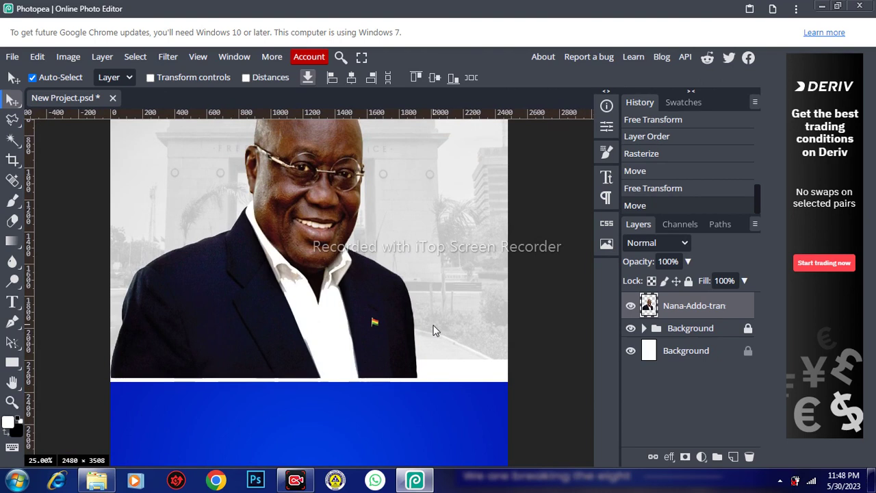
{"action": "key", "text": "shift+Down"}
{"action": "key", "text": "shift+Down"}
{"action": "key", "text": "shift+Down"}
{"action": "key", "text": "shift+Down"}
{"action": "key", "text": "shift+Down"}
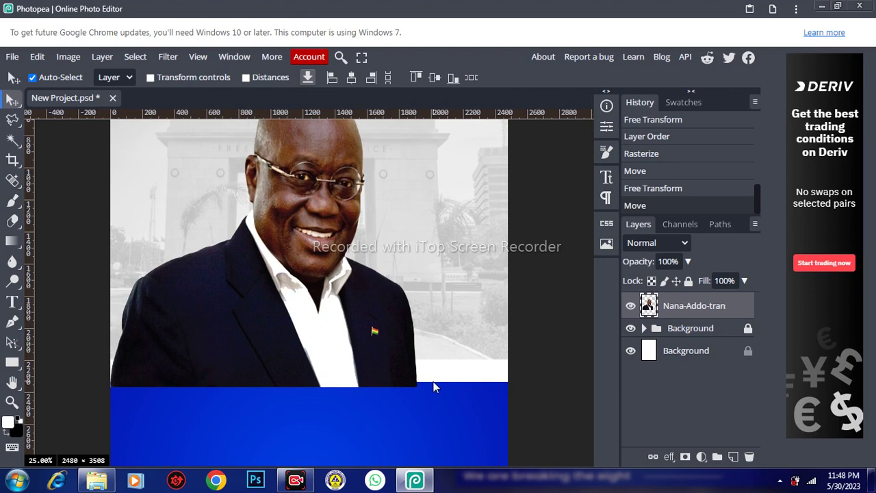
Dismiss the Windows colour scheme prompt, fine-tune the portrait's height, and re-enter Free Transform
{"action": "left_click", "coordinate": [397, 272]}
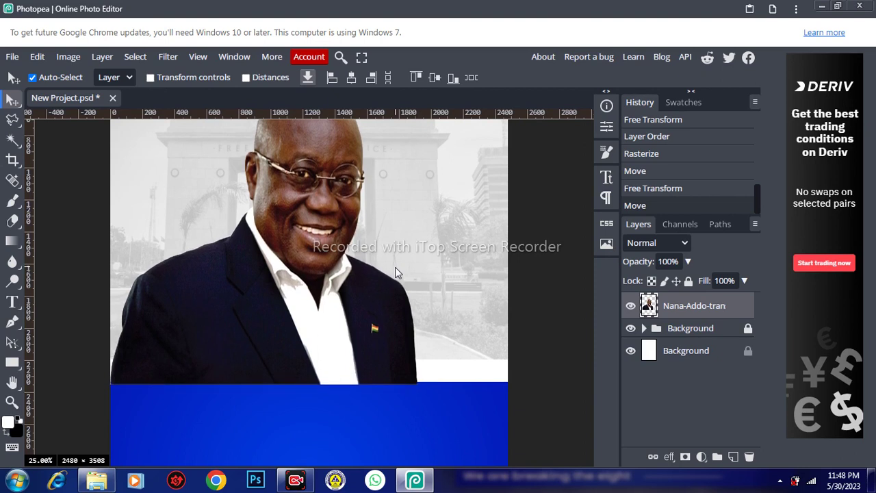
{"action": "key", "text": "shift+Up"}
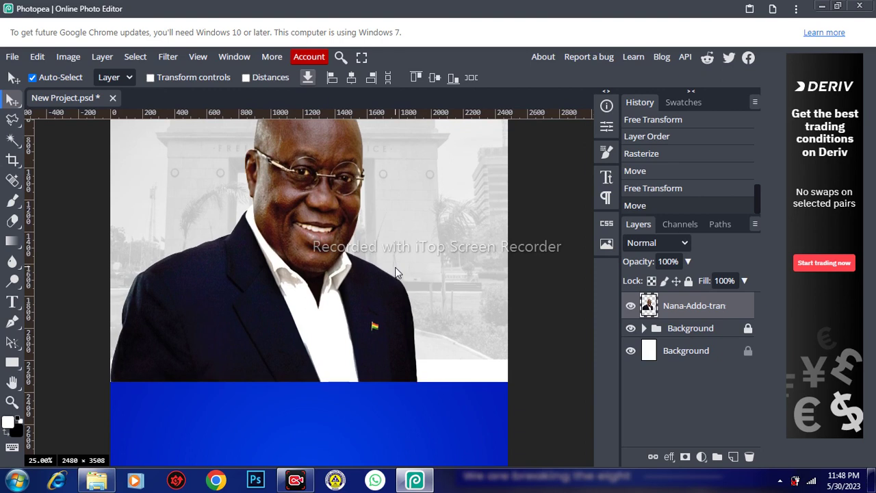
{"action": "key", "text": "shift+Up"}
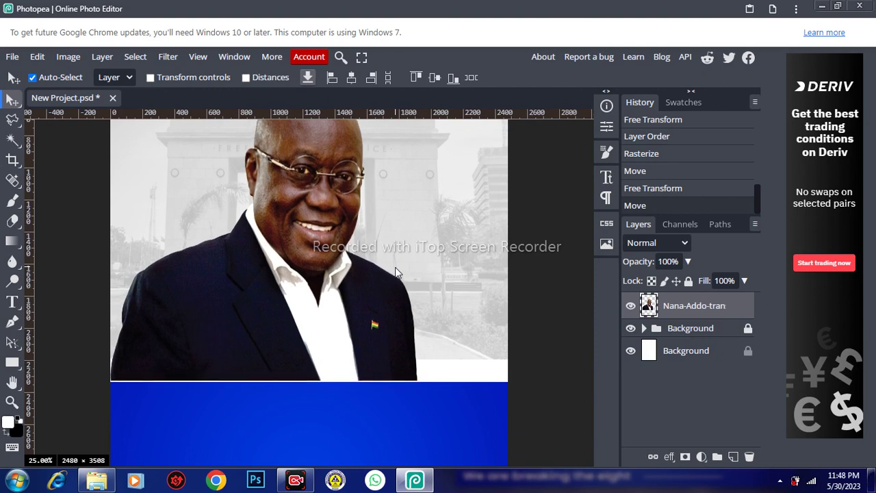
{"action": "key", "text": "shift+Down"}
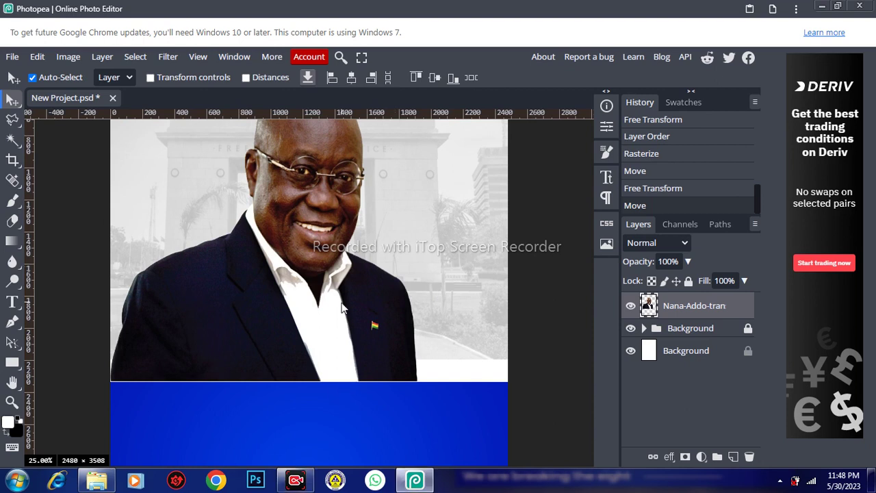
{"action": "key", "text": "ctrl+t"}
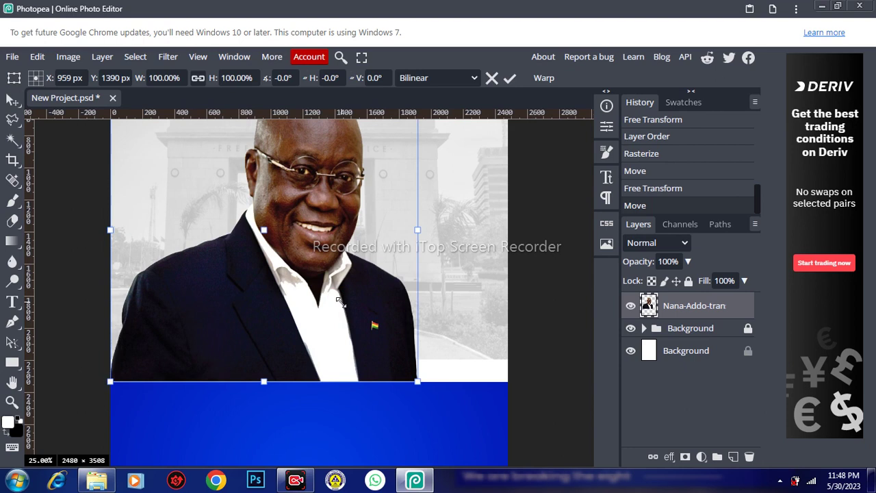
Nudge the portrait down two pixels and apply the transformation
{"action": "key", "text": "Down"}
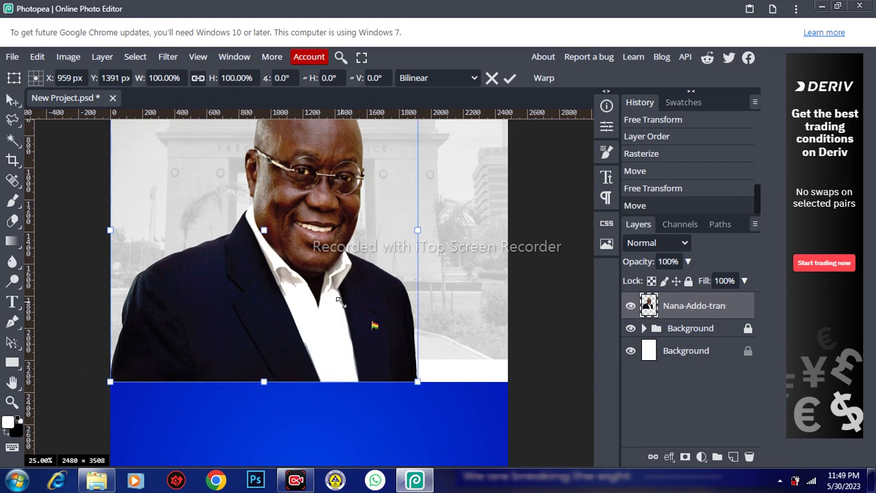
{"action": "key", "text": "Down"}
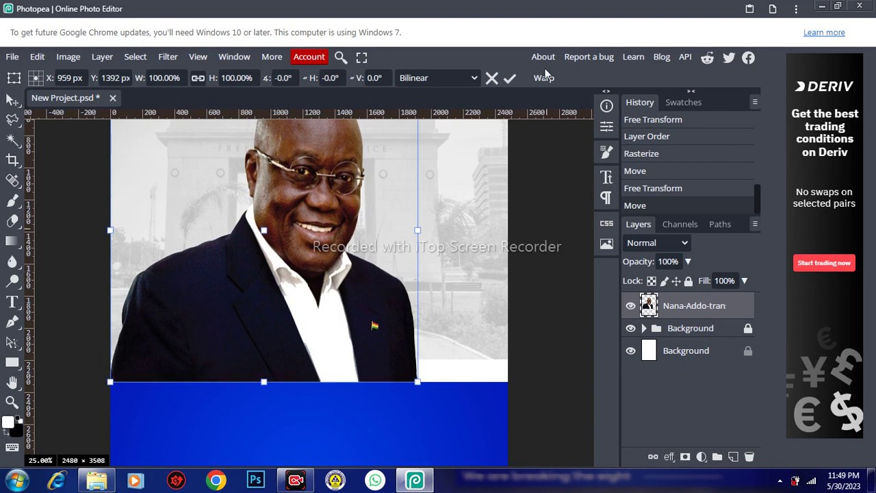
{"action": "left_click", "coordinate": [510, 78]}
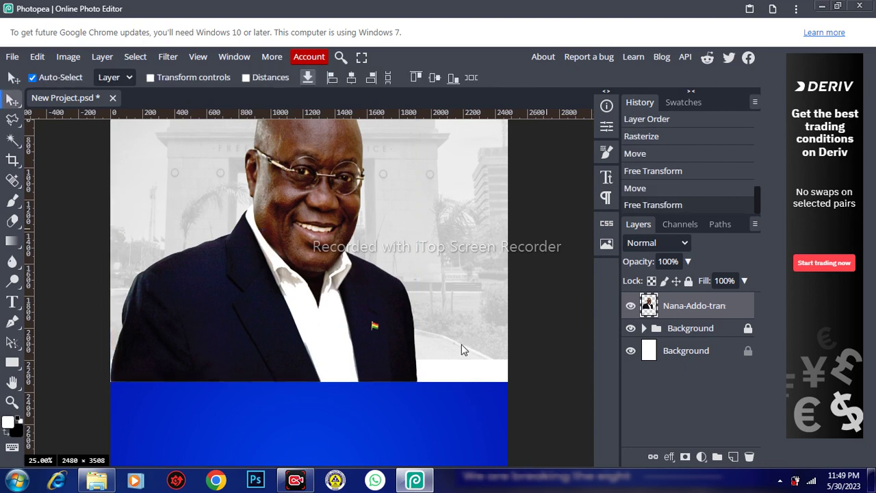
{"action": "key", "text": "h"}
{"action": "mouse_move", "coordinate": [473, 205]}
{"action": "left_mouse_down"}
{"action": "mouse_move", "coordinate": [473, 349]}
{"action": "mouse_move", "coordinate": [473, 293]}
{"action": "mouse_move", "coordinate": [491, 279]}
{"action": "left_mouse_up"}
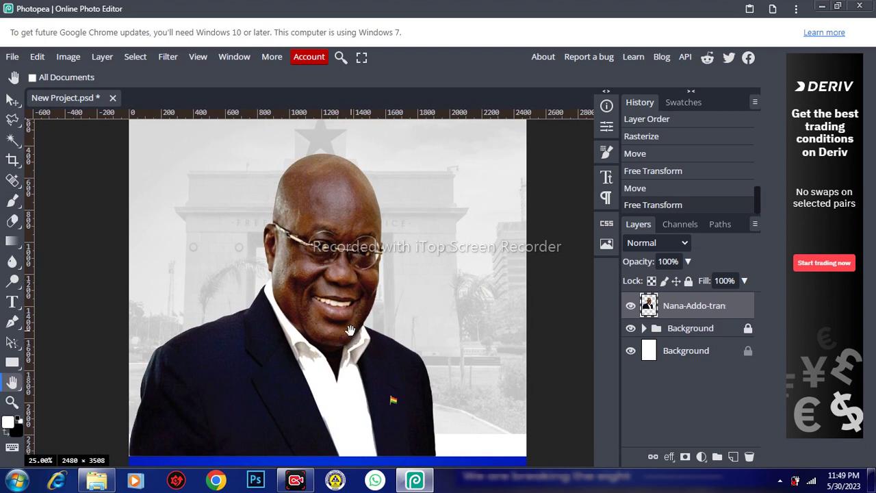
Shift the portrait slightly left, deselect it, and fit the whole poster on screen
{"action": "key", "text": "v"}
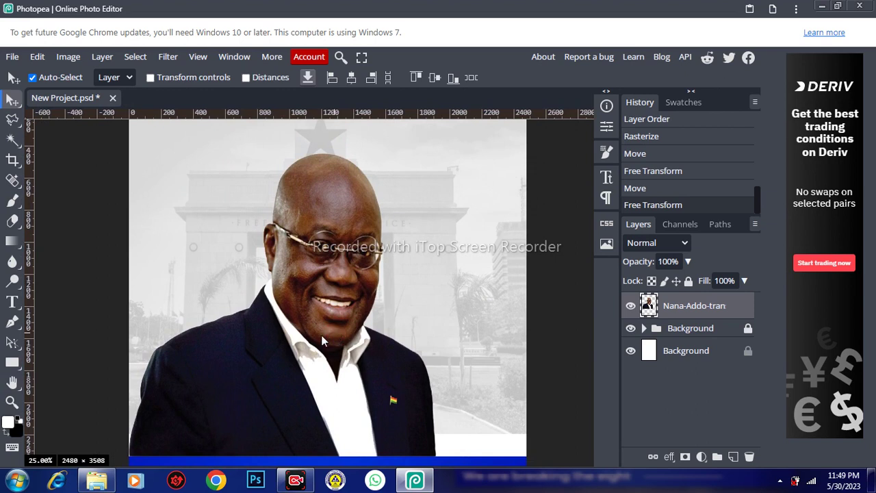
{"action": "key", "text": "shift+Left"}
{"action": "key", "text": "shift+Left"}
{"action": "key", "text": "shift+Left"}
{"action": "key", "text": "shift+Left"}
{"action": "key", "text": "shift+Left"}
{"action": "key", "text": "shift+Left"}
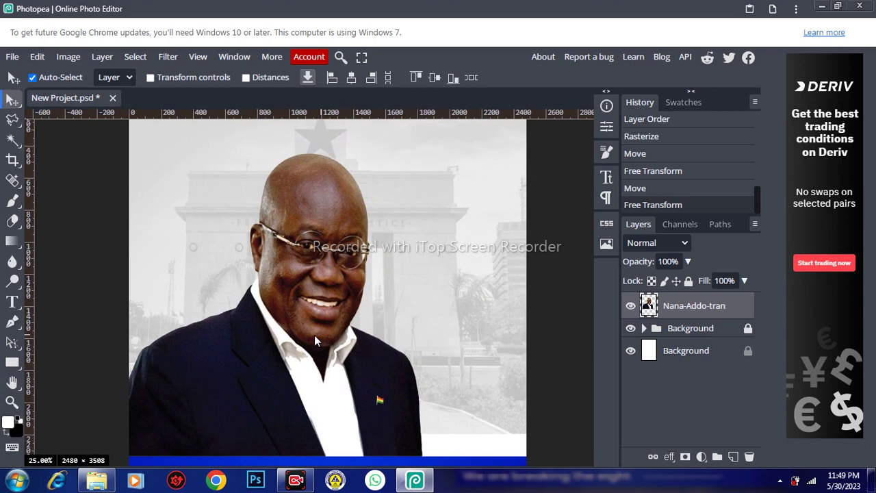
{"action": "key", "text": "shift+Left"}
{"action": "key", "text": "shift+Left"}
{"action": "key", "text": "shift+Left"}
{"action": "key", "text": "shift+Left"}
{"action": "key", "text": "shift+Left"}
{"action": "key", "text": "shift+Left"}
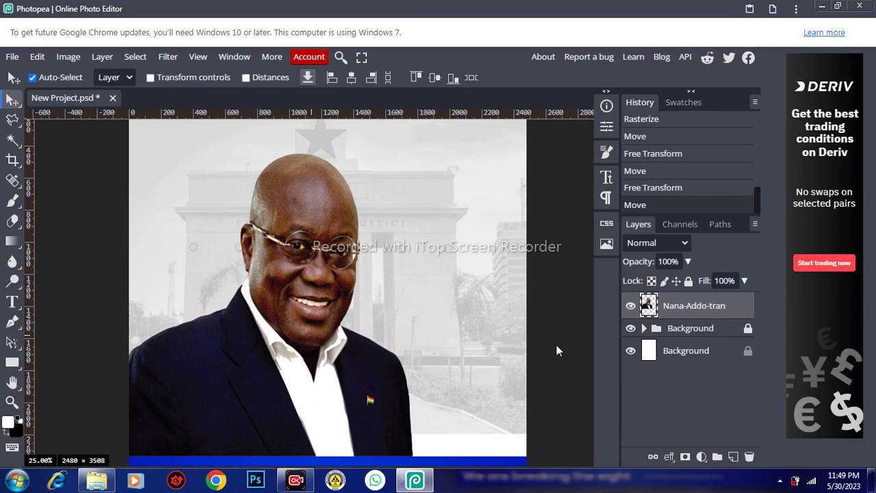
{"action": "left_click", "coordinate": [559, 318]}
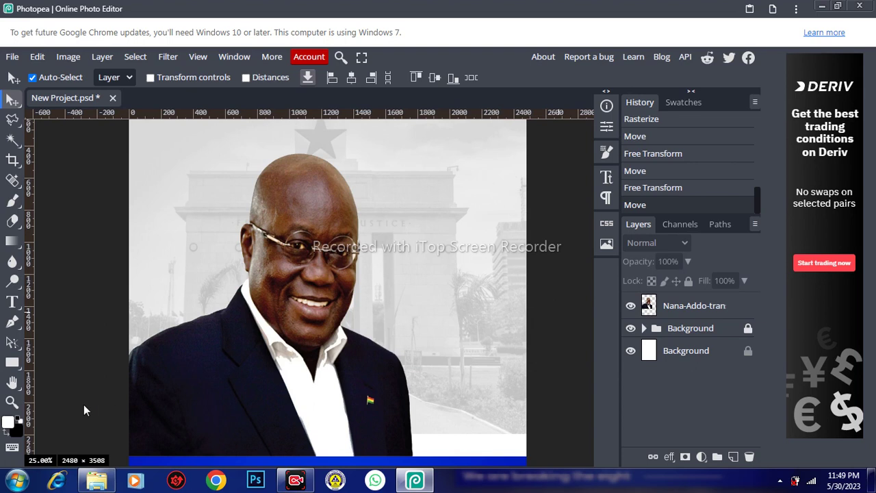
{"action": "double_click", "coordinate": [13, 382]}
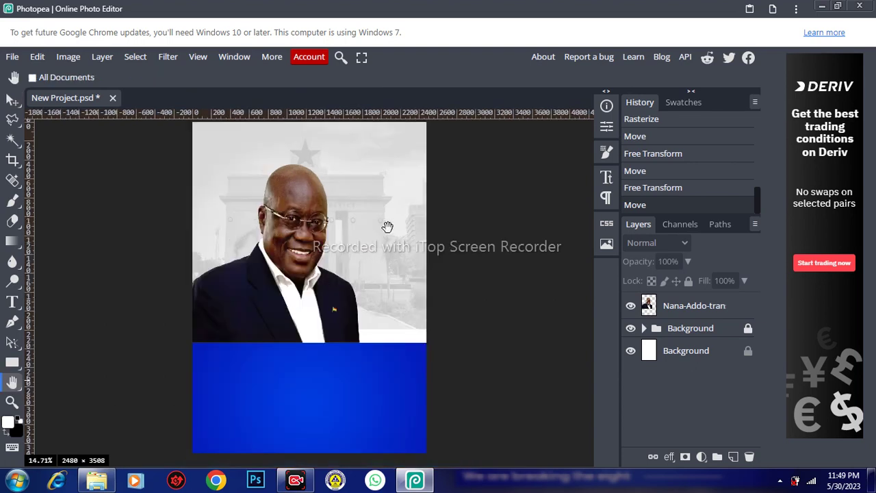
Draw a black rectangle shape over the poster's top-right corner
{"action": "left_click_drag", "start_coordinate": [394, 221], "coordinate": [395, 226]}
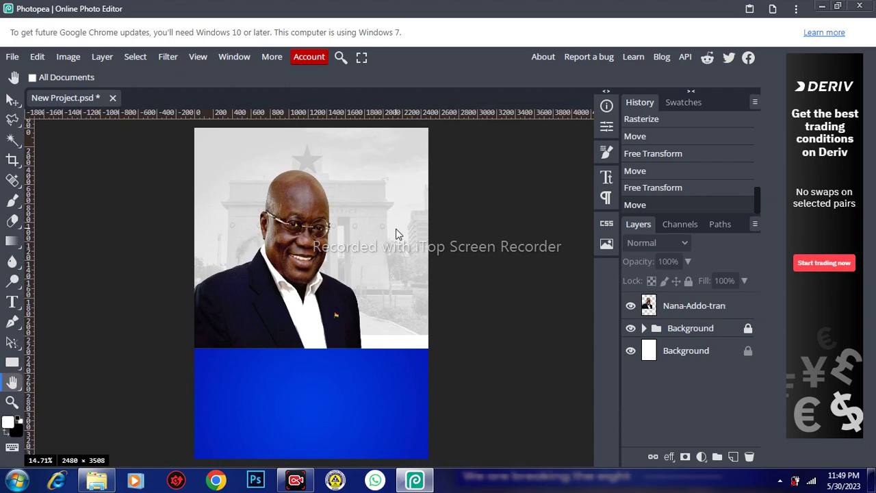
{"action": "scroll", "coordinate": [396, 228], "scroll_direction": "up", "scroll_amount": 3}
{"action": "left_click_drag", "start_coordinate": [450, 250], "coordinate": [457, 366]}
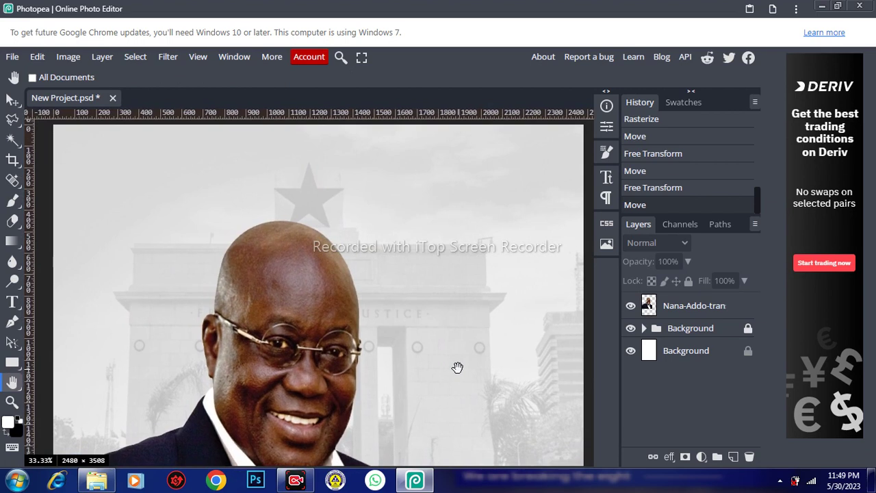
{"action": "left_click", "coordinate": [12, 362]}
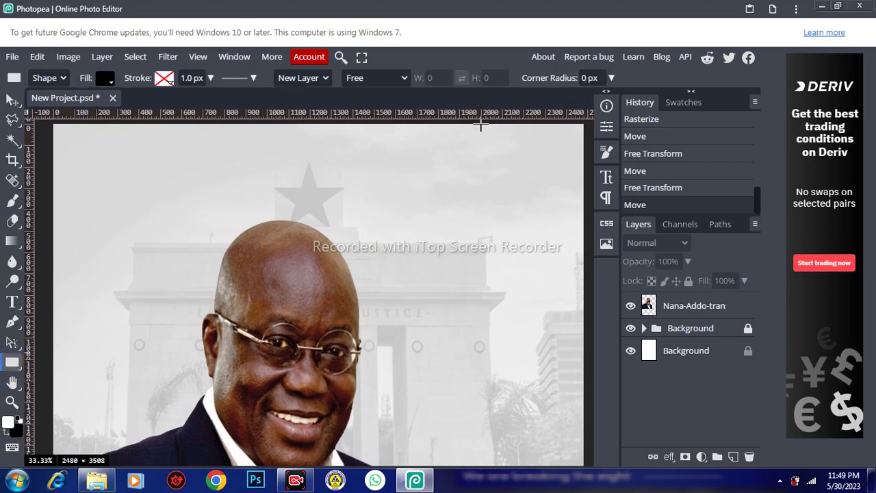
{"action": "mouse_move", "coordinate": [482, 125]}
{"action": "left_mouse_down"}
{"action": "mouse_move", "coordinate": [530, 134]}
{"action": "mouse_move", "coordinate": [564, 215]}
{"action": "mouse_move", "coordinate": [571, 214]}
{"action": "left_mouse_up"}
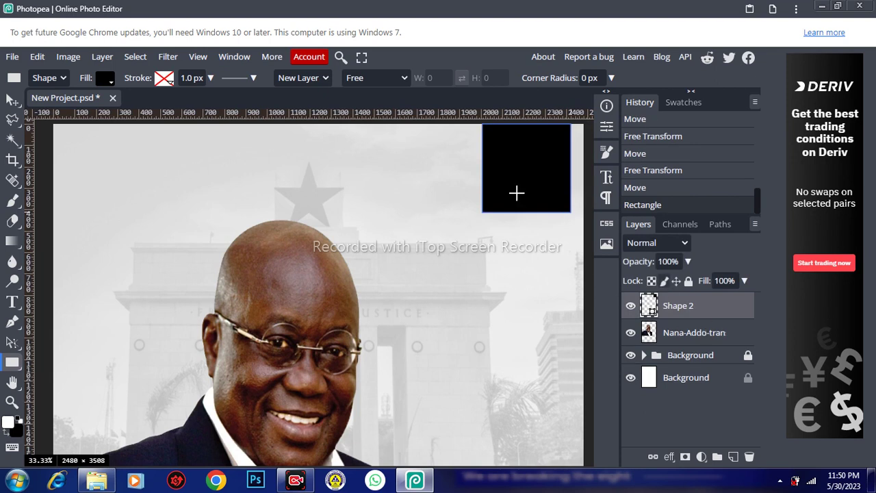
{"action": "right_click", "coordinate": [15, 328]}
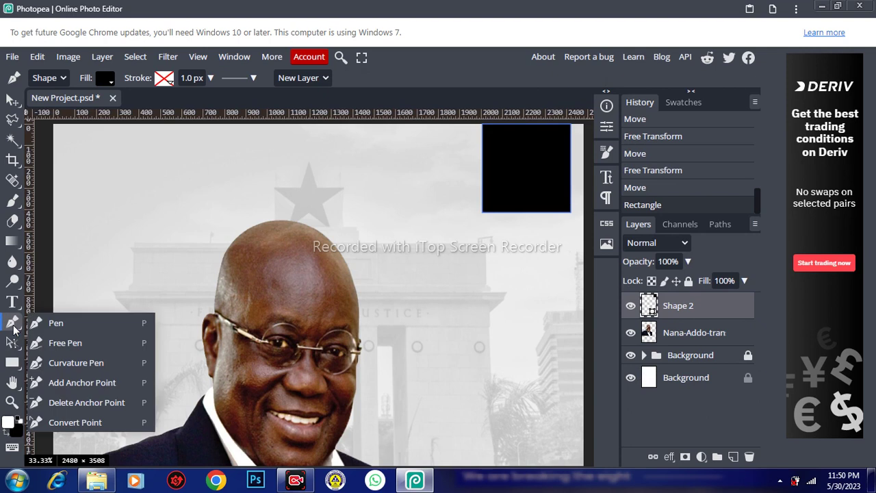
Add an anchor midway along the rectangle's bottom edge and pull it down into a V point
{"action": "left_click", "coordinate": [68, 383]}
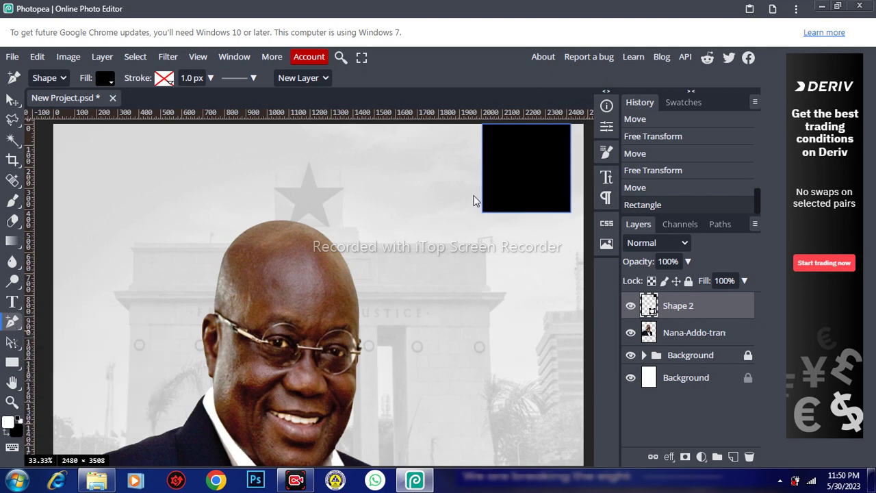
{"action": "left_click", "coordinate": [508, 213]}
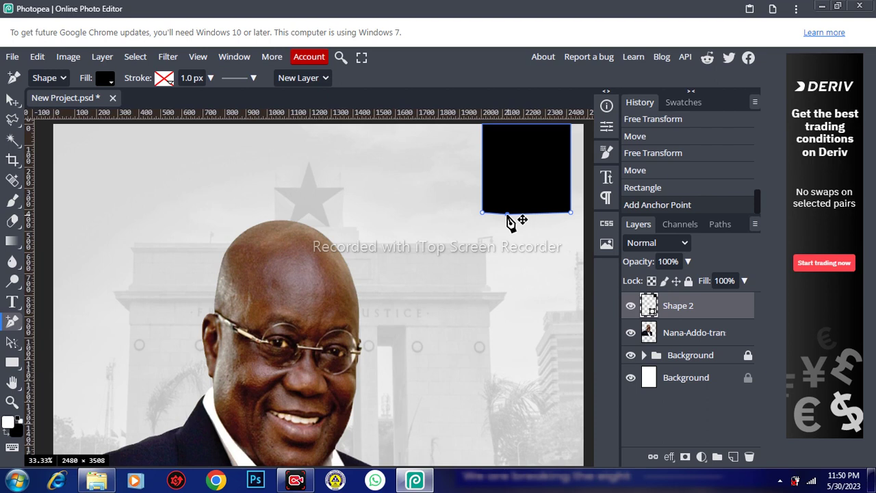
{"action": "left_click_drag", "start_coordinate": [507, 215], "coordinate": [509, 234]}
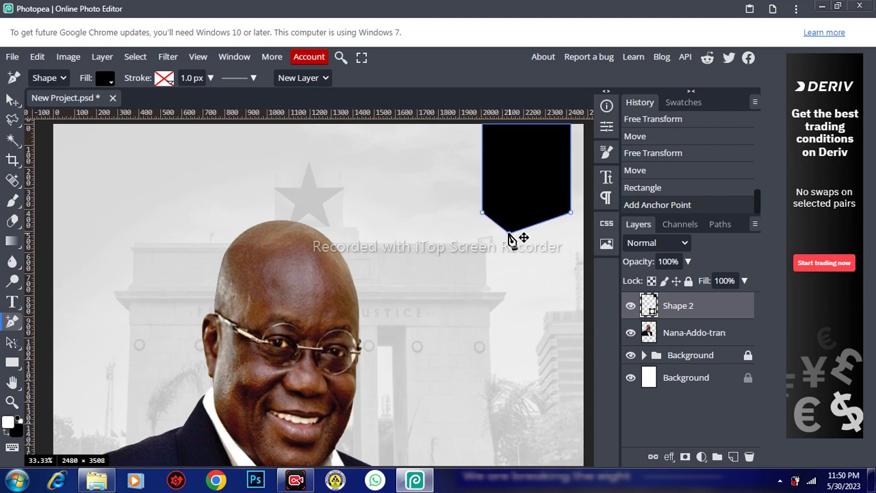
{"action": "mouse_move", "coordinate": [508, 234]}
{"action": "left_mouse_down"}
{"action": "mouse_move", "coordinate": [512, 215]}
{"action": "mouse_move", "coordinate": [513, 228]}
{"action": "left_mouse_up"}
{"action": "left_click_drag", "start_coordinate": [512, 226], "coordinate": [513, 230]}
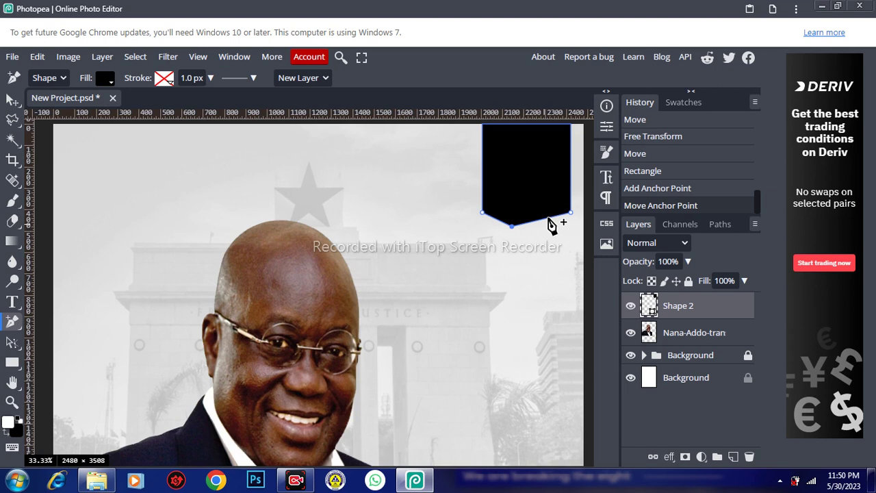
Add a second anchor on the lower-right edge and adjust it into a notch
{"action": "left_click", "coordinate": [549, 218]}
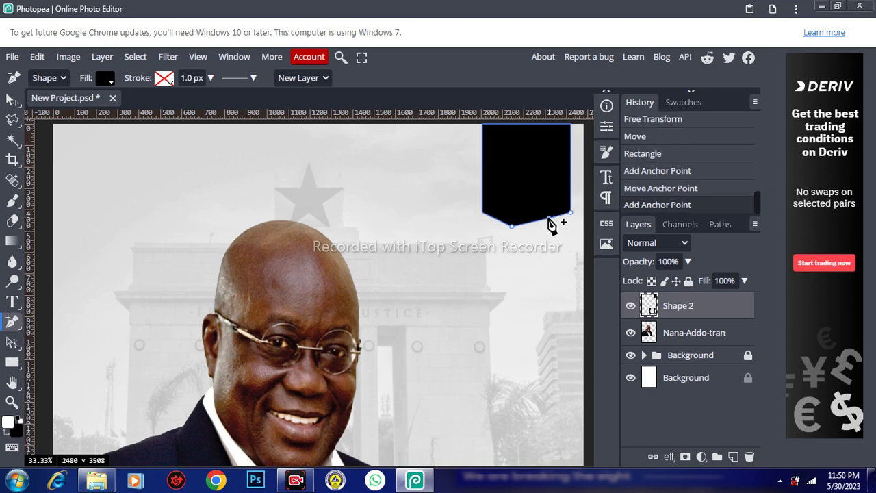
{"action": "left_click_drag", "start_coordinate": [548, 219], "coordinate": [546, 203]}
{"action": "left_click_drag", "start_coordinate": [546, 204], "coordinate": [547, 216]}
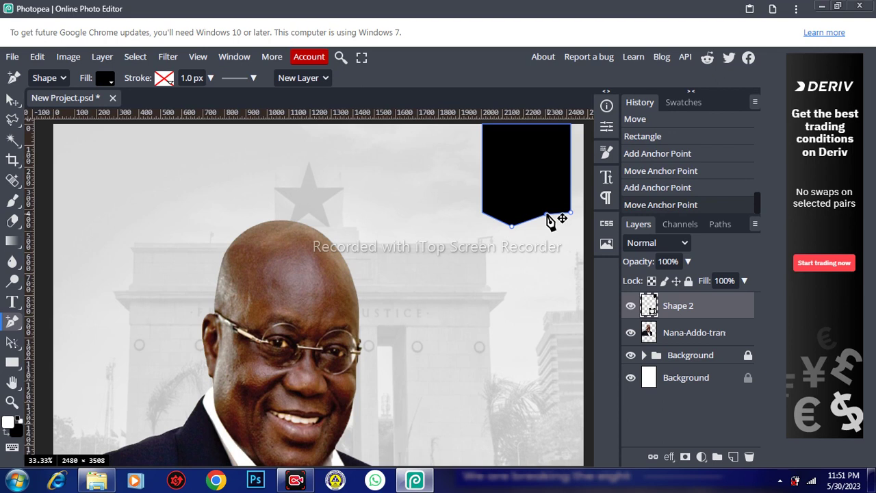
{"action": "left_click_drag", "start_coordinate": [547, 214], "coordinate": [545, 203]}
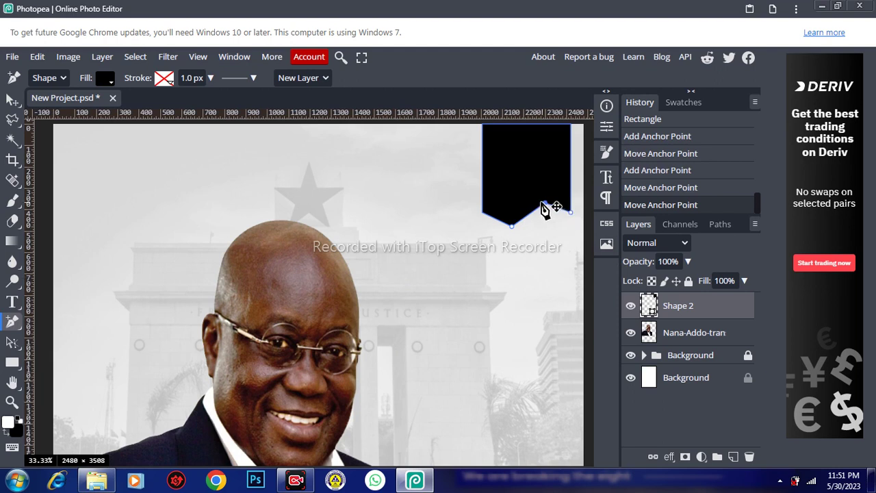
{"action": "left_click_drag", "start_coordinate": [540, 204], "coordinate": [535, 204]}
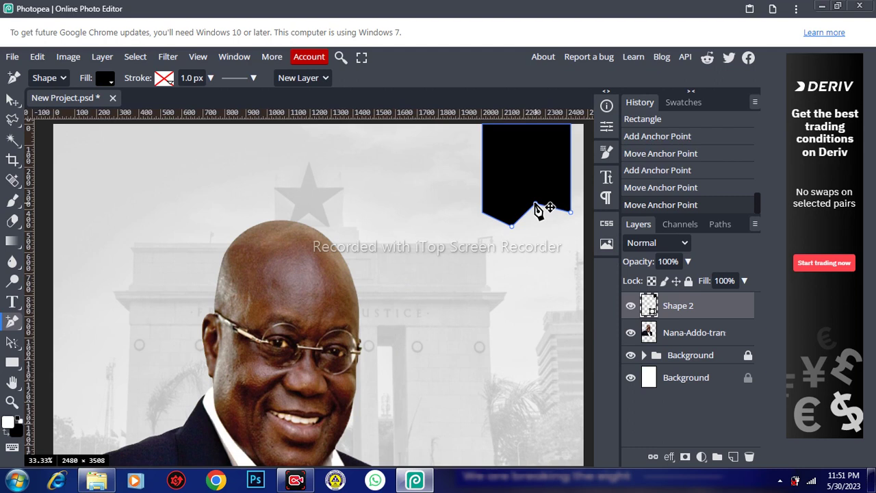
{"action": "left_click_drag", "start_coordinate": [535, 204], "coordinate": [543, 203]}
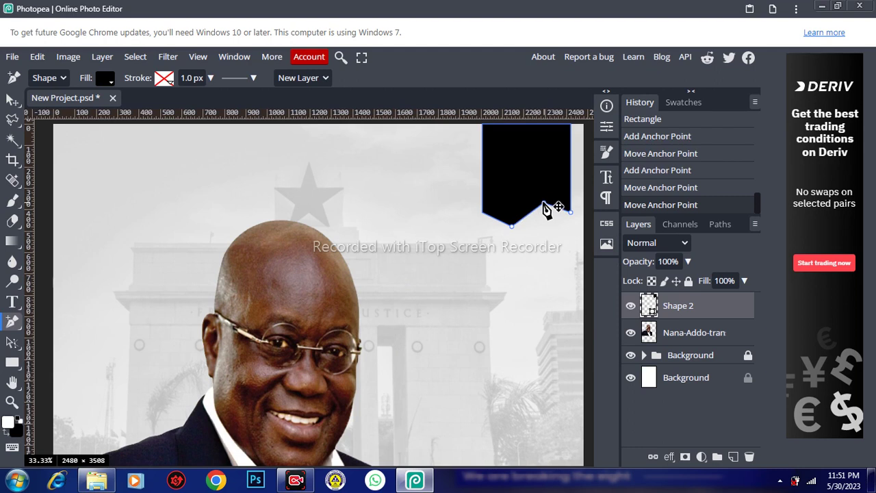
{"action": "left_click_drag", "start_coordinate": [544, 203], "coordinate": [552, 203]}
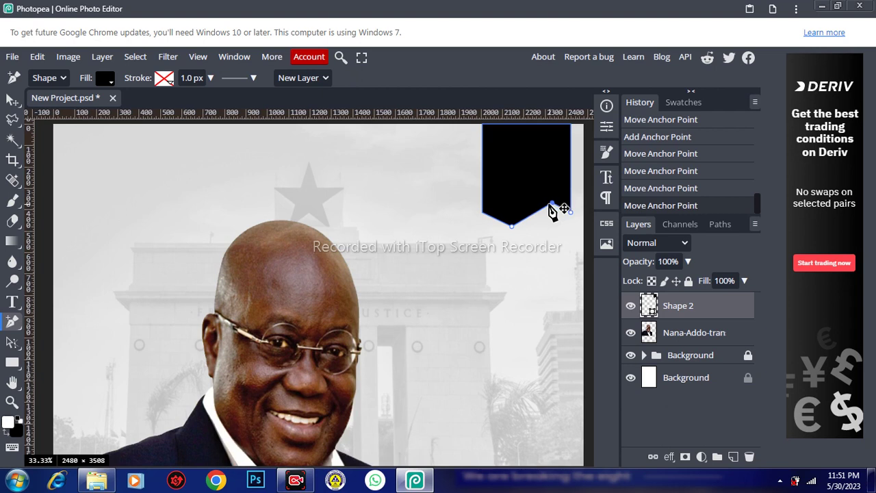
Reposition the lower-right notch anchors and raise the bottom point for a shallower V
{"action": "left_click", "coordinate": [550, 204]}
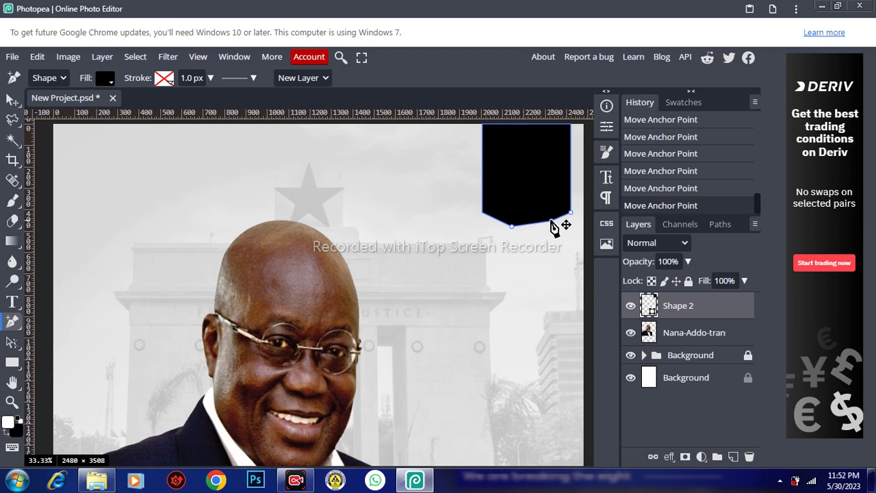
{"action": "mouse_move", "coordinate": [553, 226]}
{"action": "left_mouse_down"}
{"action": "mouse_move", "coordinate": [543, 234]}
{"action": "mouse_move", "coordinate": [529, 214]}
{"action": "left_mouse_up"}
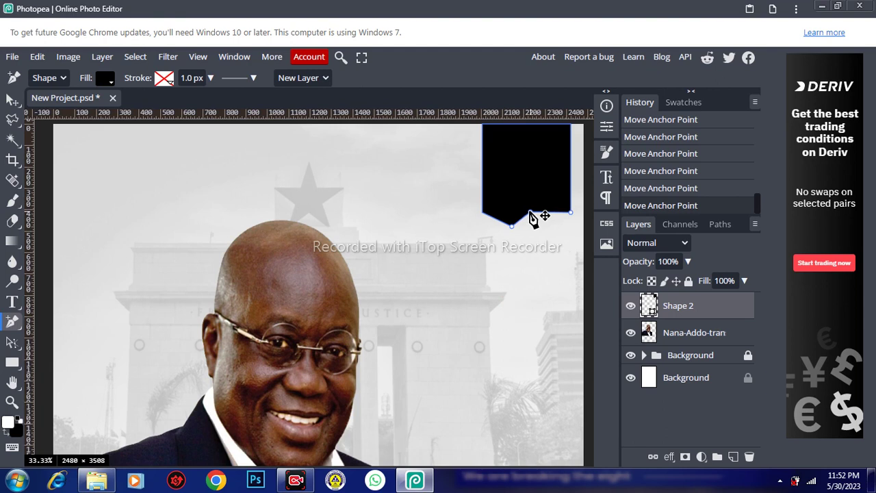
{"action": "left_click_drag", "start_coordinate": [530, 215], "coordinate": [542, 211]}
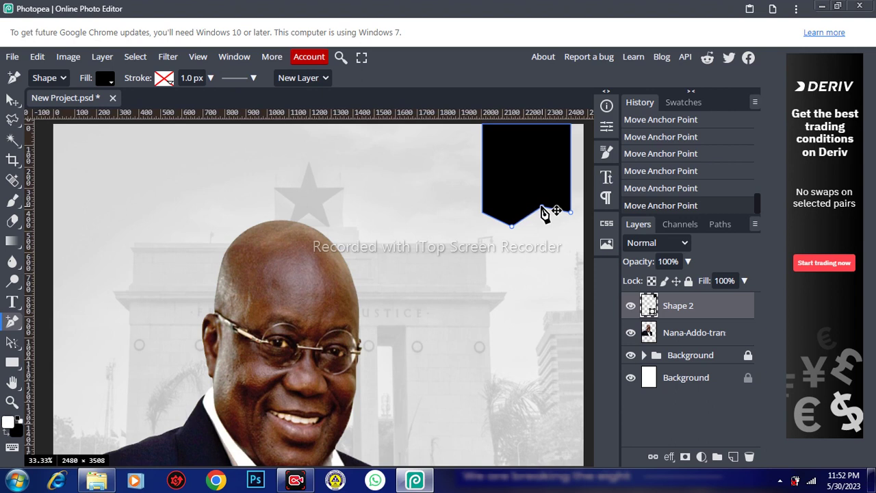
{"action": "left_click_drag", "start_coordinate": [541, 206], "coordinate": [543, 205]}
{"action": "left_click_drag", "start_coordinate": [512, 225], "coordinate": [510, 227]}
{"action": "left_click_drag", "start_coordinate": [512, 226], "coordinate": [512, 218]}
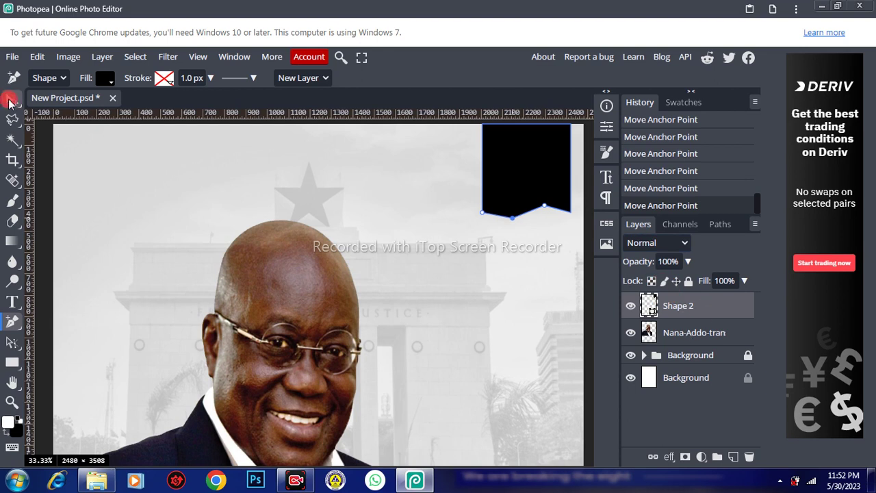
Duplicate Shape 2 and place the copy directly below the original in Layers
{"action": "left_click", "coordinate": [10, 101]}
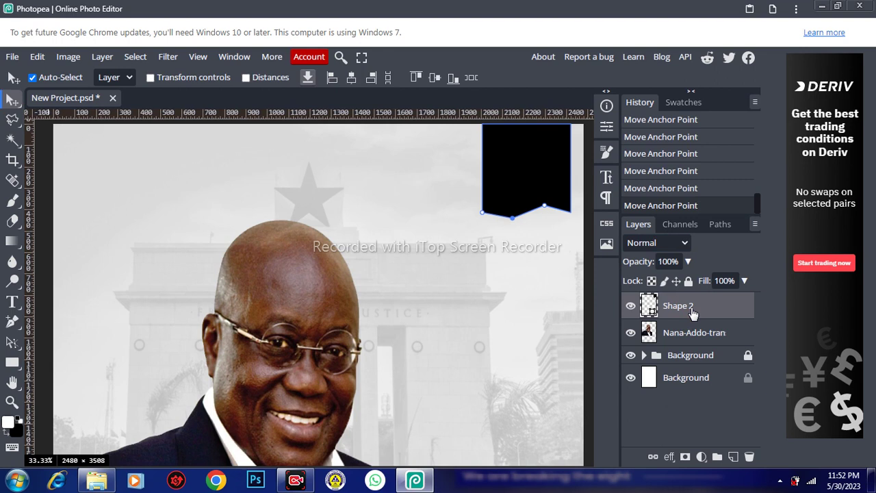
{"action": "key", "text": "ctrl+j"}
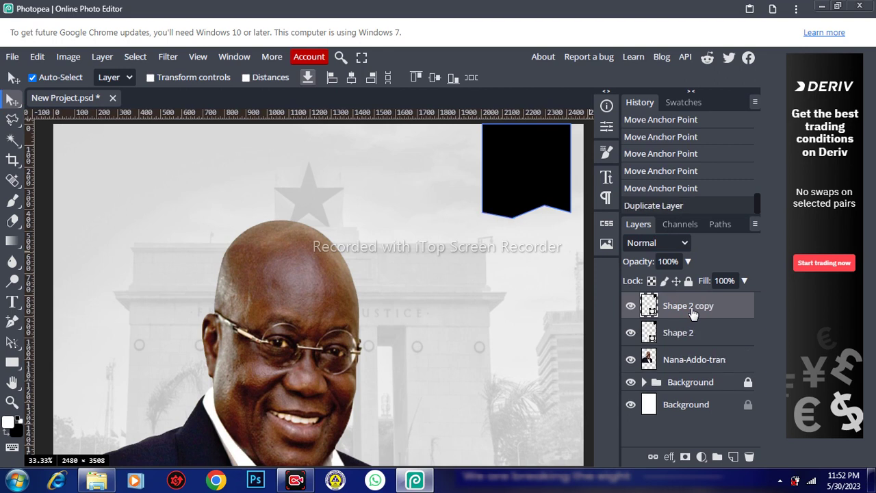
{"action": "left_click_drag", "start_coordinate": [692, 312], "coordinate": [650, 337]}
{"action": "key", "text": "ctrl+bracketleft"}
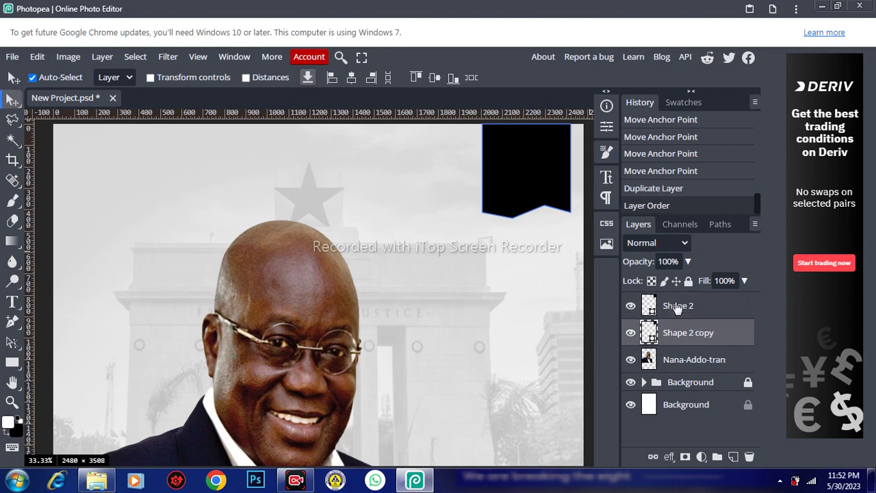
{"action": "double_click", "coordinate": [650, 334]}
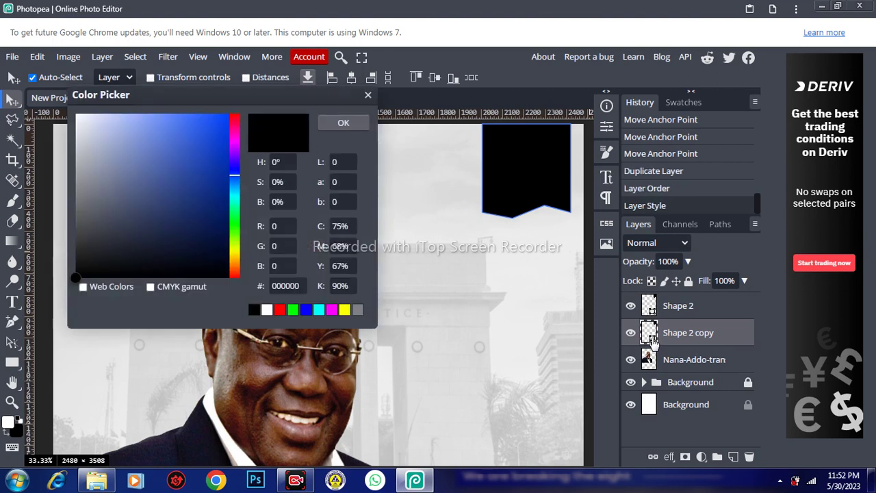
Colour the banner copy red #fc0309 and nudge it down so a red edge shows
{"action": "left_click", "coordinate": [235, 115]}
{"action": "left_click", "coordinate": [228, 116]}
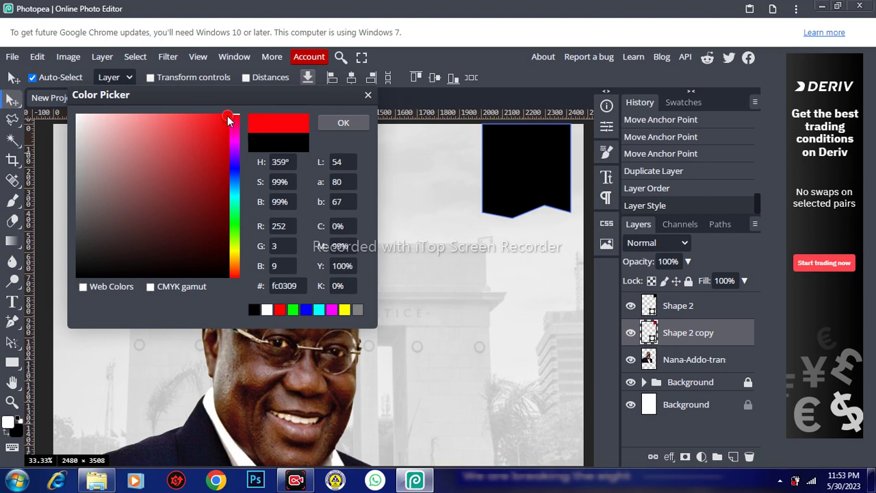
{"action": "left_click", "coordinate": [343, 123]}
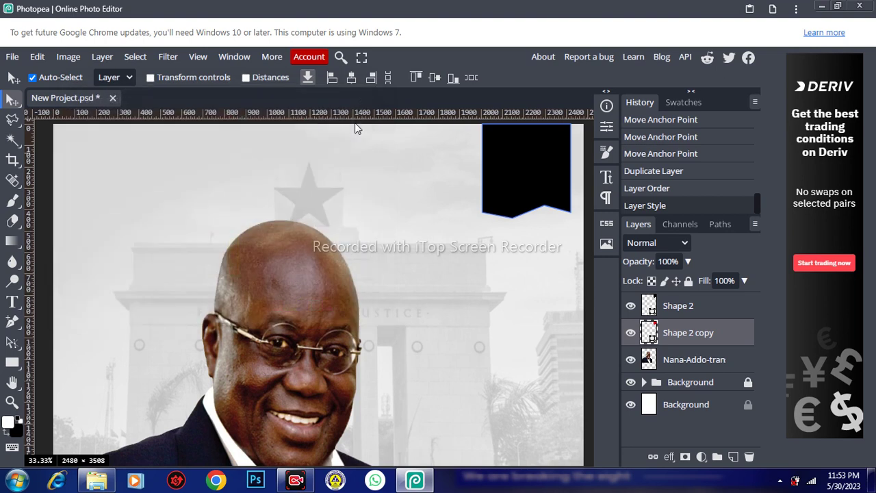
{"action": "key", "text": "shift+Down"}
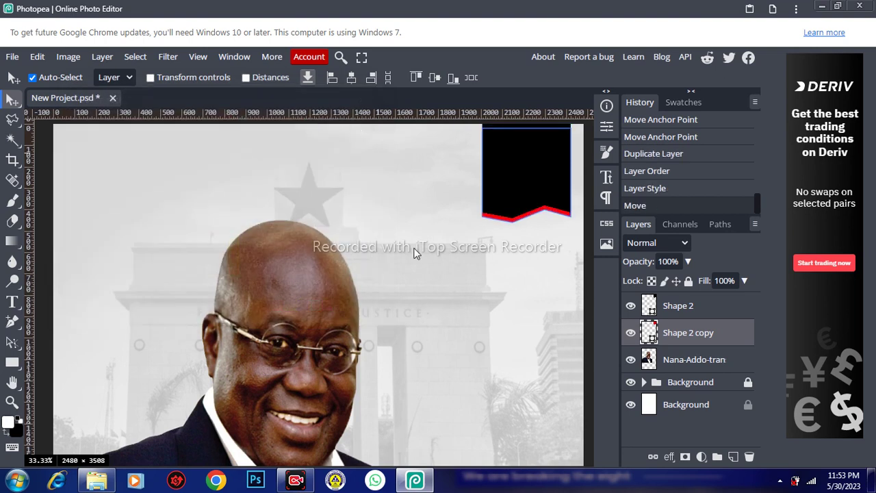
{"action": "left_click", "coordinate": [644, 382]}
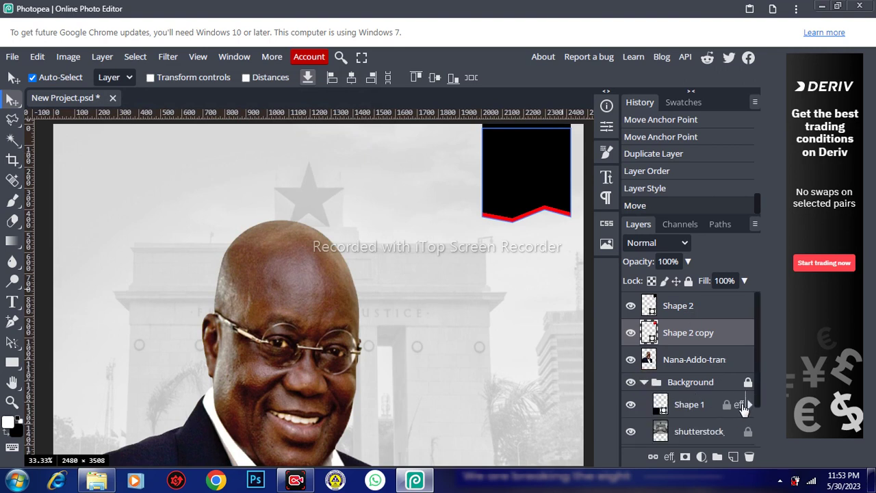
Copy Shape 1's layer style, paste it onto Shape 2 copy, then undo that paste
{"action": "right_click", "coordinate": [739, 405]}
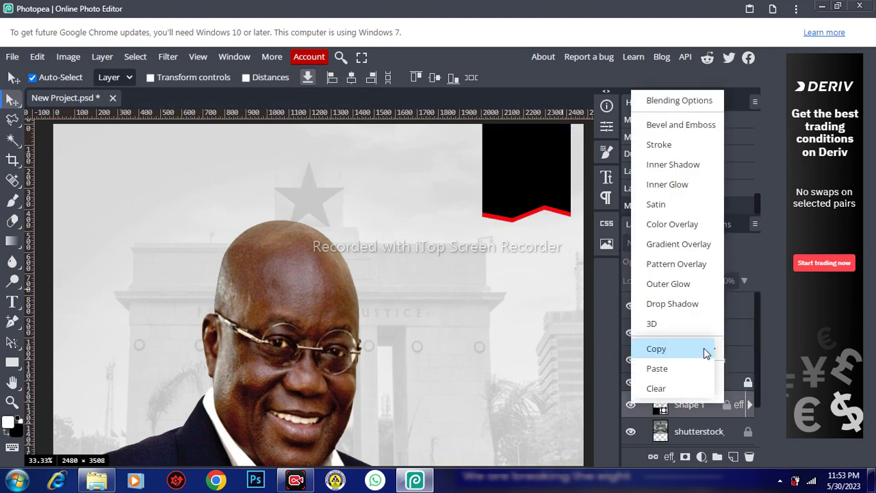
{"action": "left_click", "coordinate": [670, 349]}
{"action": "left_click", "coordinate": [671, 350]}
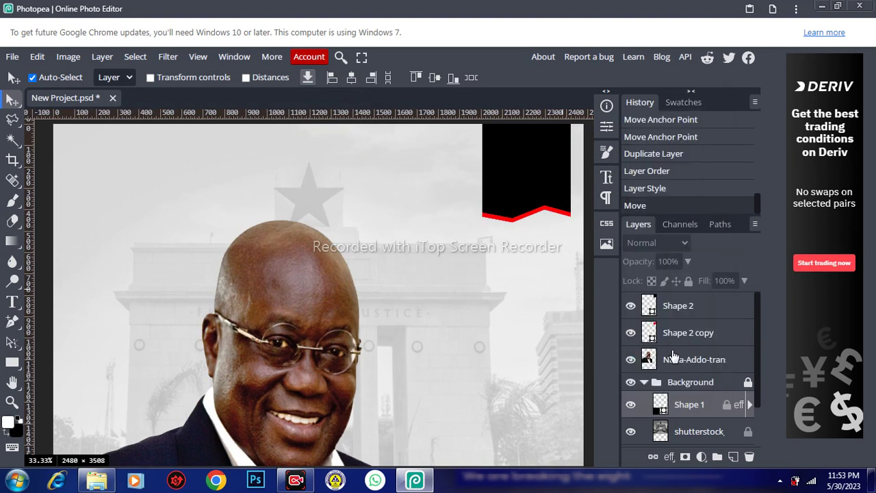
{"action": "left_click", "coordinate": [706, 334]}
{"action": "right_click", "coordinate": [706, 337]}
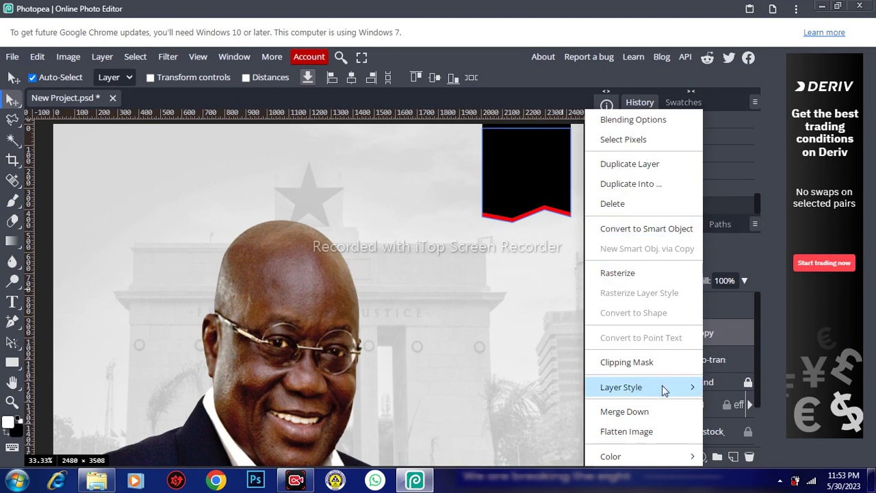
{"action": "mouse_move", "coordinate": [621, 388]}
{"action": "left_click", "coordinate": [678, 406]}
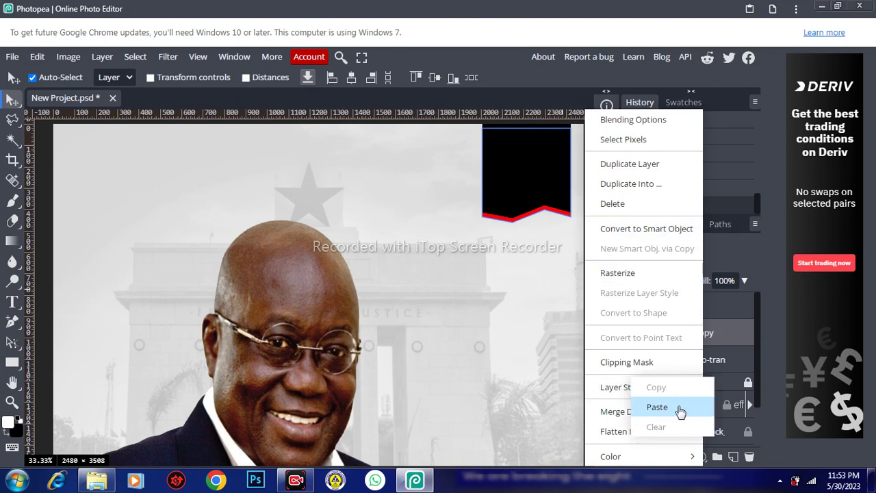
{"action": "left_click", "coordinate": [680, 410]}
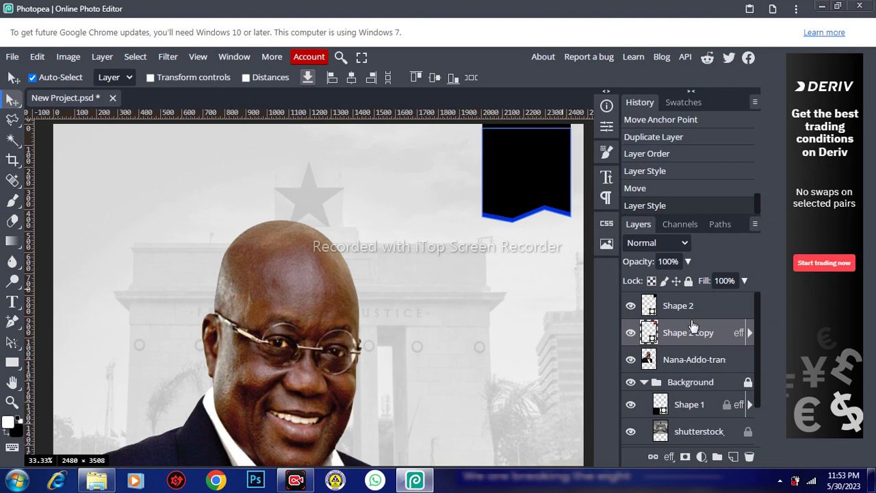
{"action": "key", "text": "ctrl+z"}
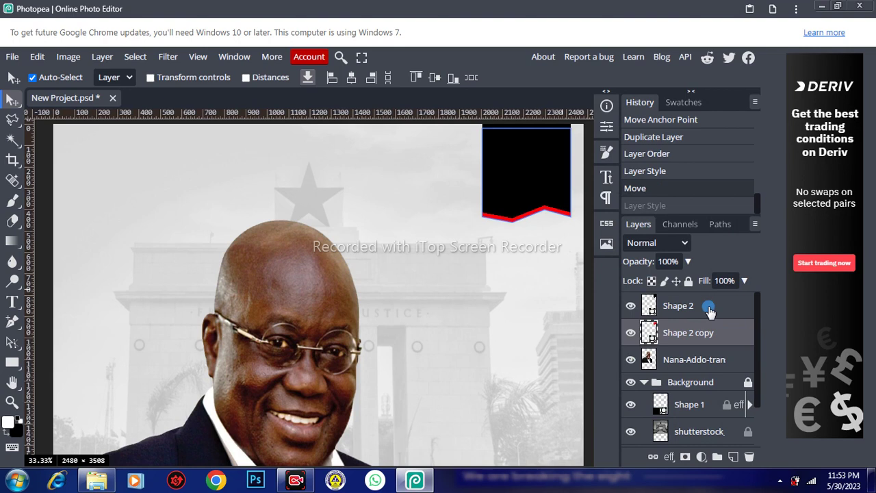
Paste Shape 1's layer style onto Shape 2, turning the banner blue
{"action": "right_click", "coordinate": [710, 312]}
{"action": "mouse_move", "coordinate": [626, 387]}
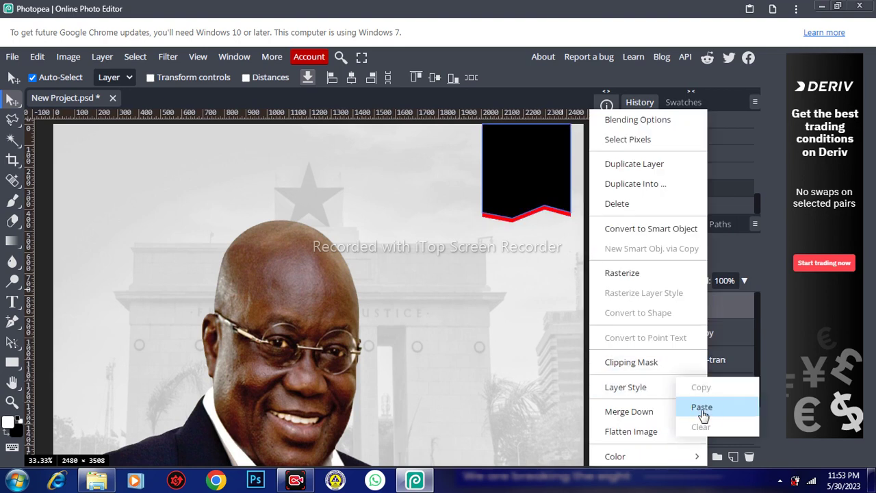
{"action": "left_click", "coordinate": [702, 408]}
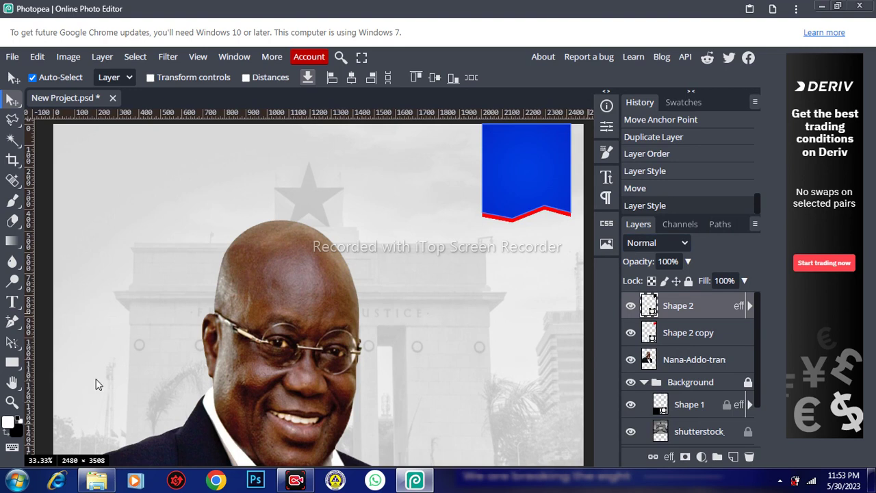
{"action": "left_click", "coordinate": [96, 415]}
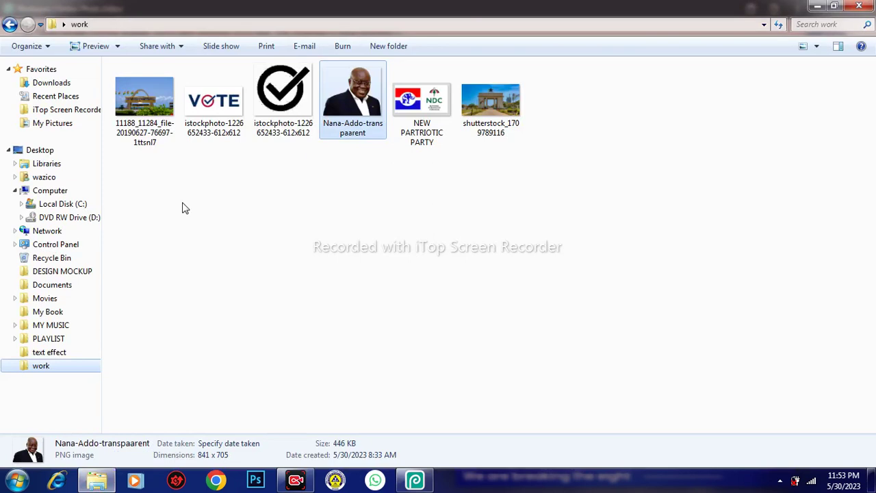
Drag the NEW PARTRIOTIC PARTY image from the work folder into the poster as a smart object
{"action": "left_click", "coordinate": [403, 135]}
{"action": "mouse_move", "coordinate": [403, 135]}
{"action": "left_mouse_down"}
{"action": "mouse_move", "coordinate": [436, 468]}
{"action": "mouse_move", "coordinate": [357, 288]}
{"action": "left_mouse_up"}
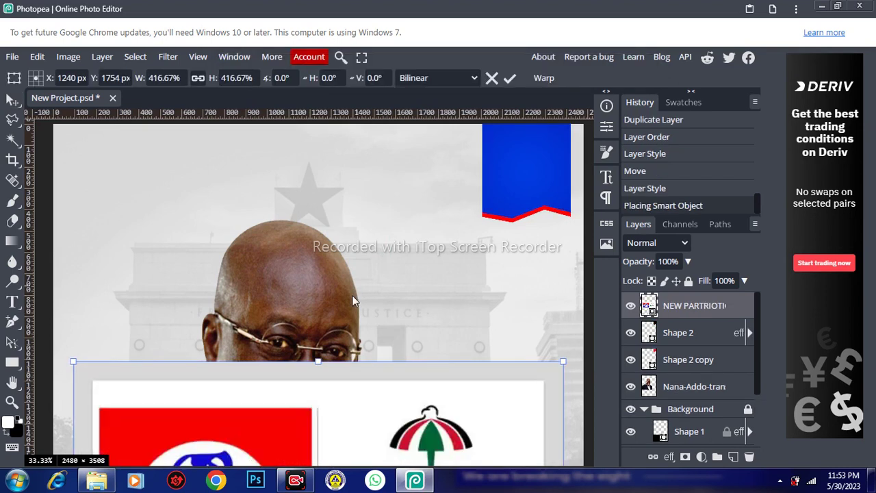
Nudge the placed party logos image up and slightly left over the portrait, then commit it
{"action": "left_click", "coordinate": [340, 414]}
{"action": "key", "text": "shift+Up"}
{"action": "key", "text": "shift+Up"}
{"action": "key", "text": "shift+Up"}
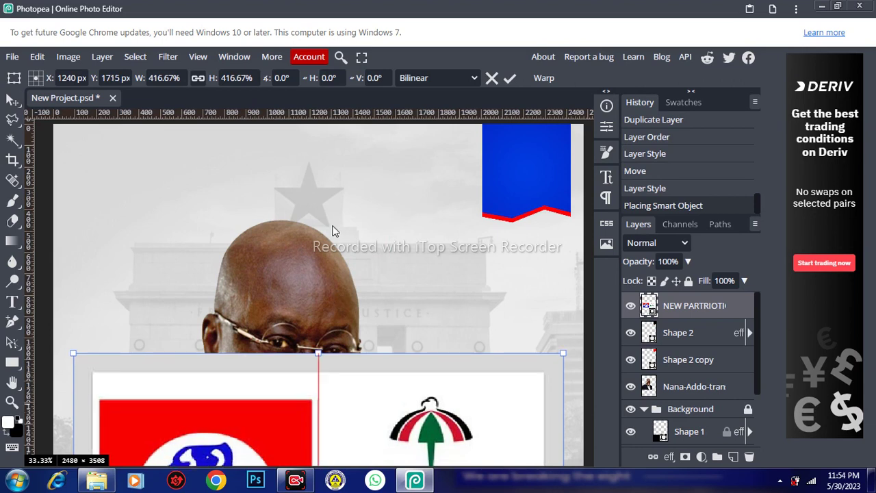
{"action": "key", "text": "shift+Up"}
{"action": "key", "text": "shift+Up"}
{"action": "key", "text": "shift+Up"}
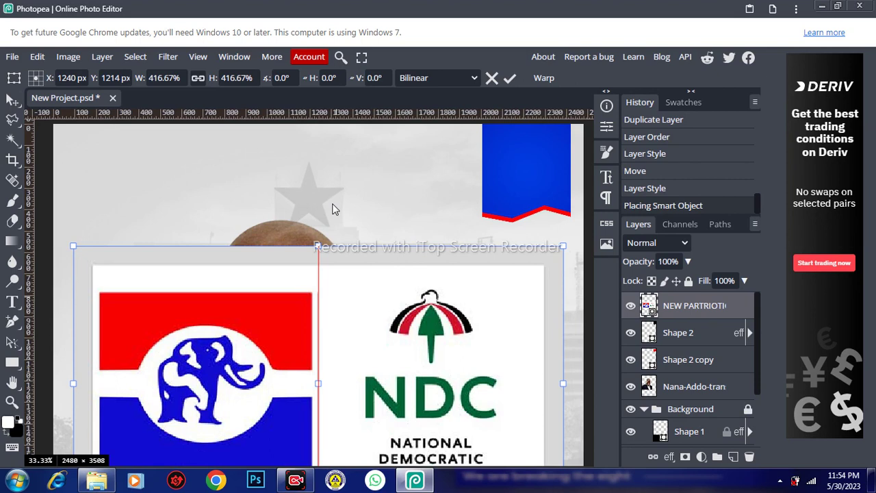
{"action": "key", "text": "shift+Left"}
{"action": "key", "text": "shift+Left"}
{"action": "key", "text": "shift+Left"}
{"action": "key", "text": "shift+Up"}
{"action": "key", "text": "shift+Up"}
{"action": "key", "text": "shift+Up"}
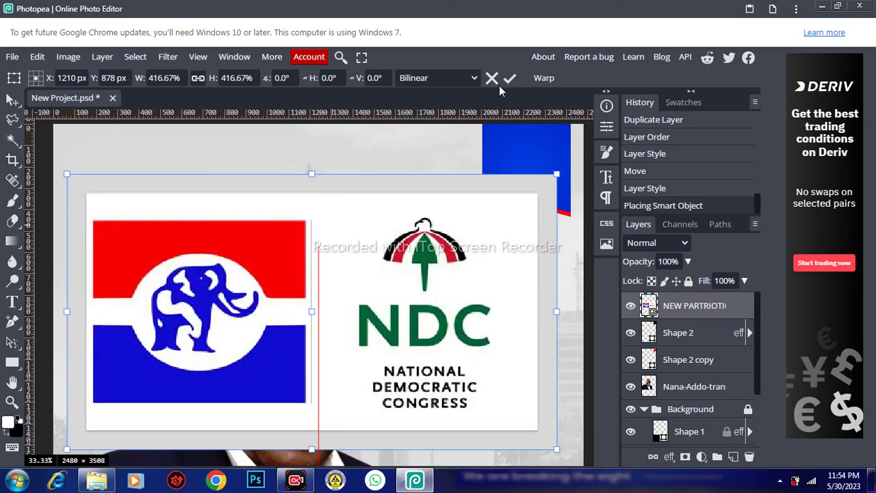
{"action": "key", "text": "shift+Up"}
{"action": "key", "text": "shift+Up"}
{"action": "key", "text": "shift+Up"}
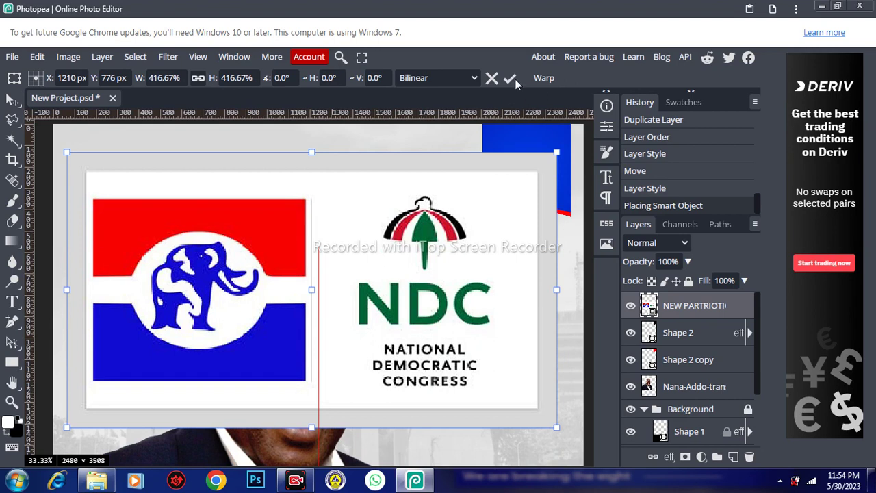
{"action": "left_click", "coordinate": [512, 79]}
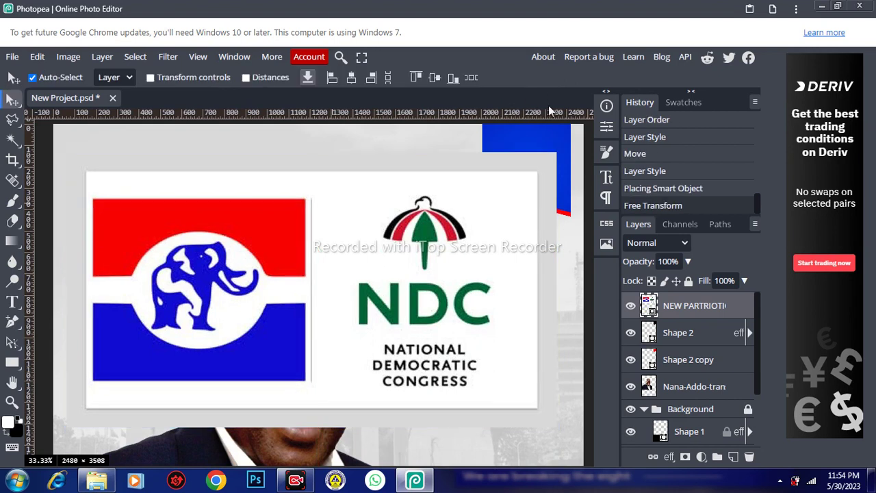
Rasterize the party logos layer
{"action": "double_click", "coordinate": [695, 306]}
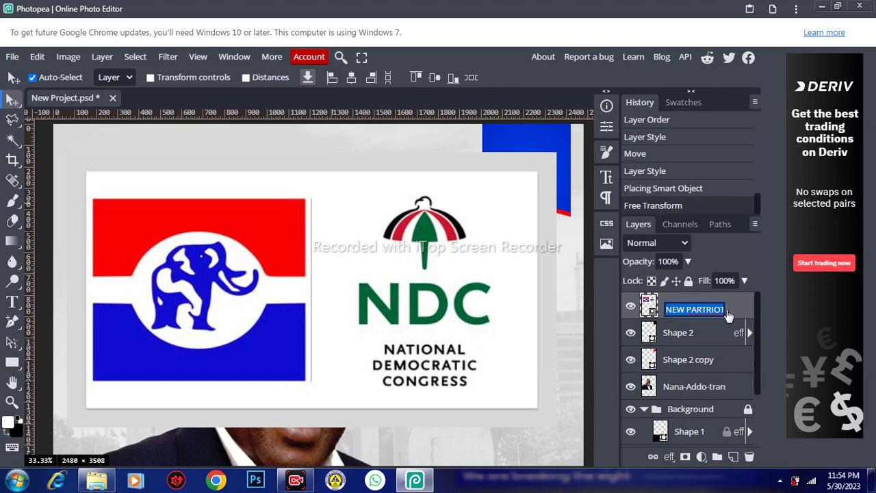
{"action": "left_click", "coordinate": [728, 309]}
{"action": "right_click", "coordinate": [727, 310]}
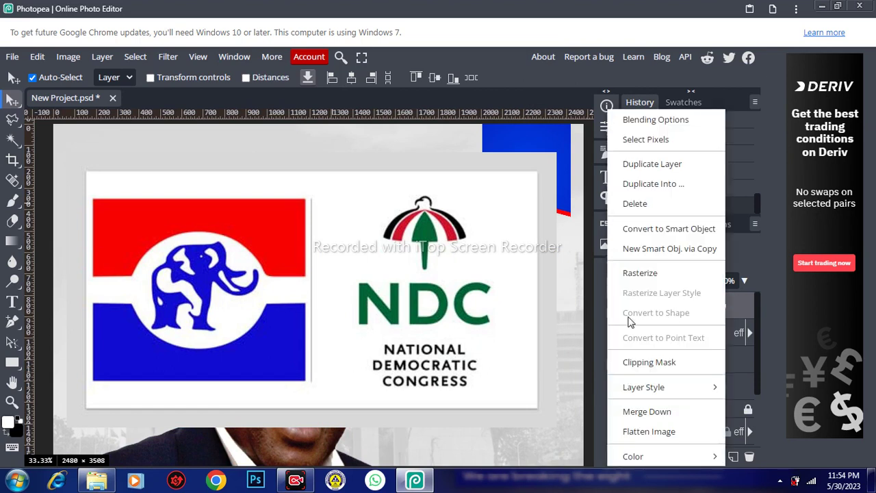
{"action": "left_click", "coordinate": [625, 282]}
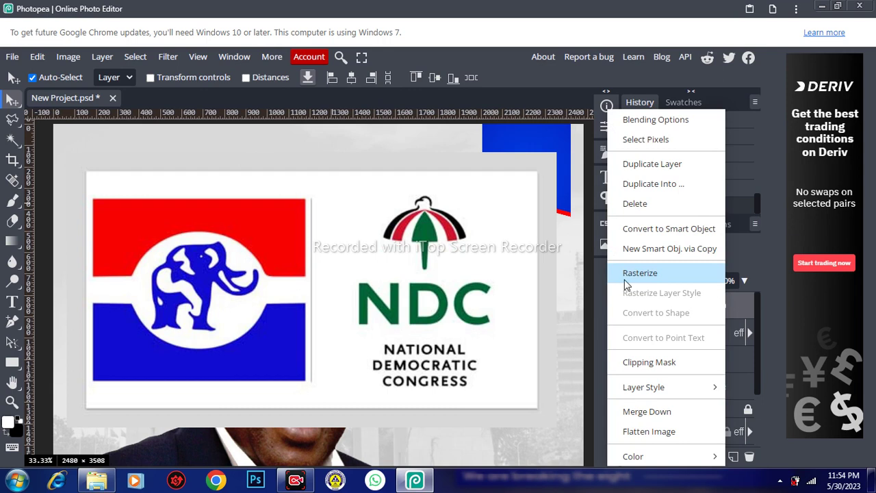
Rectangle-select the elephant flag and copy it onto its own layer with Layer Via Copy
{"action": "left_click", "coordinate": [12, 124]}
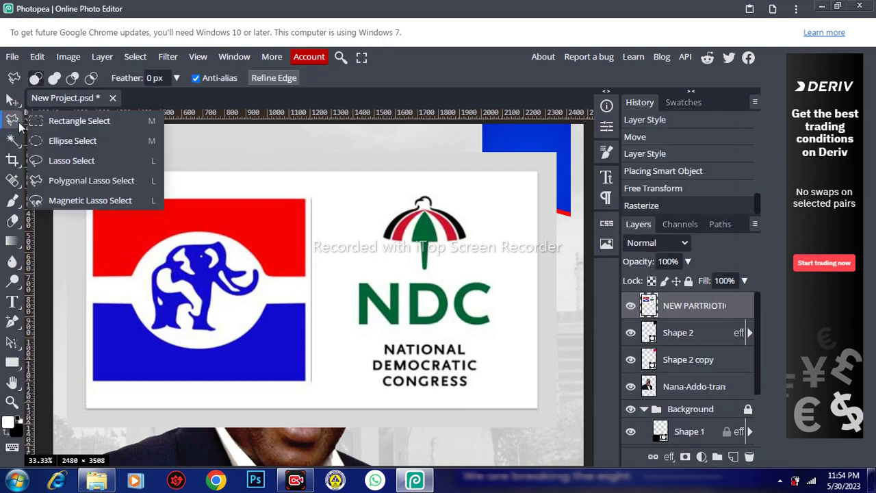
{"action": "left_click", "coordinate": [43, 120]}
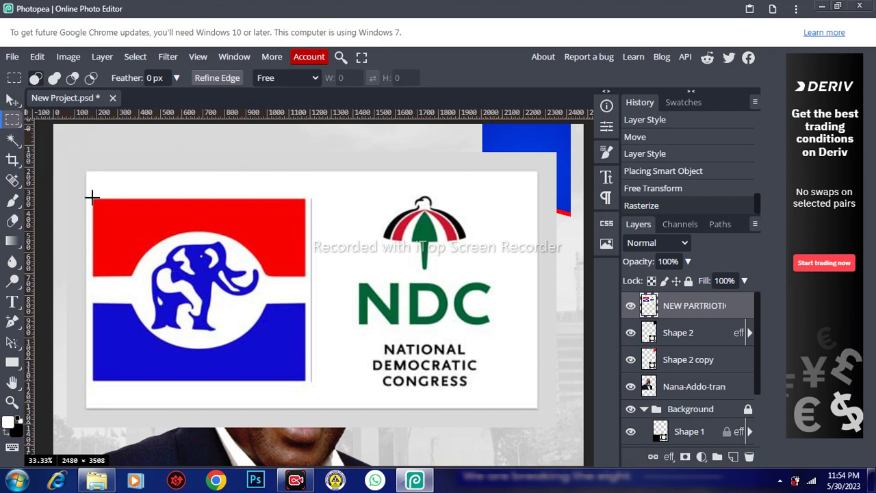
{"action": "mouse_move", "coordinate": [93, 199]}
{"action": "left_mouse_down"}
{"action": "mouse_move", "coordinate": [185, 222]}
{"action": "mouse_move", "coordinate": [303, 300]}
{"action": "left_mouse_up"}
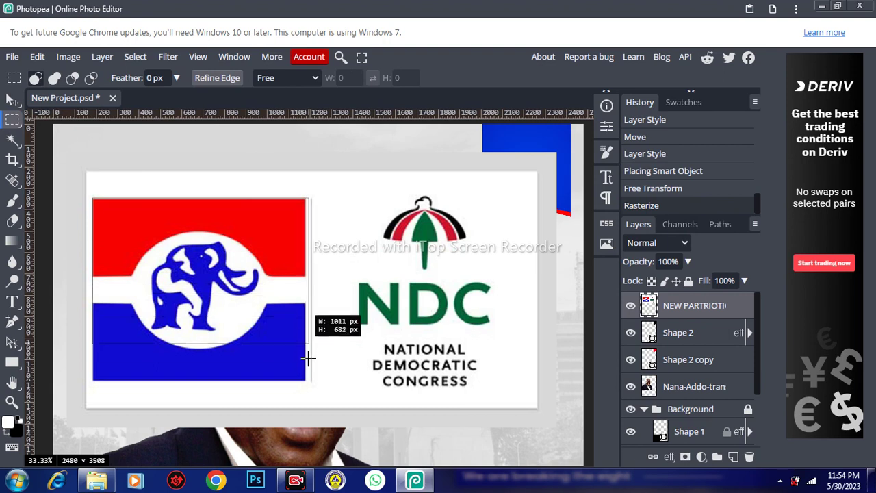
{"action": "left_click_drag", "start_coordinate": [303, 299], "coordinate": [306, 383]}
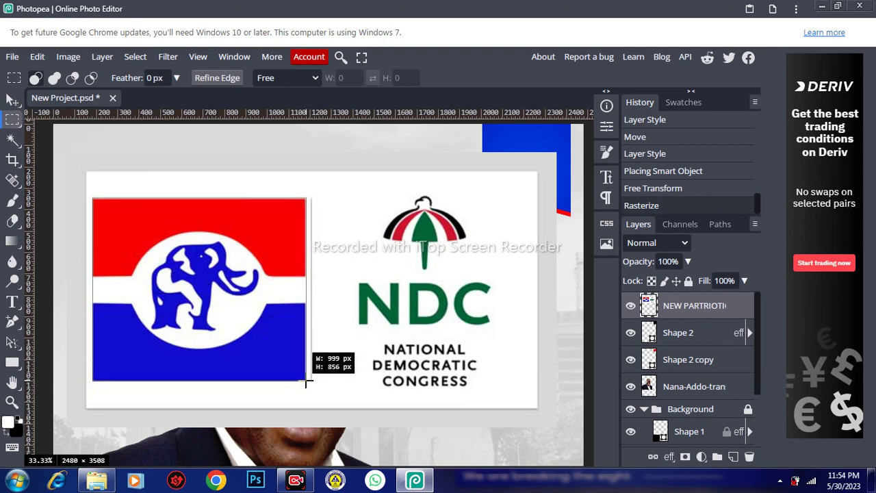
{"action": "left_click_drag", "start_coordinate": [306, 384], "coordinate": [306, 382]}
{"action": "right_click", "coordinate": [254, 336]}
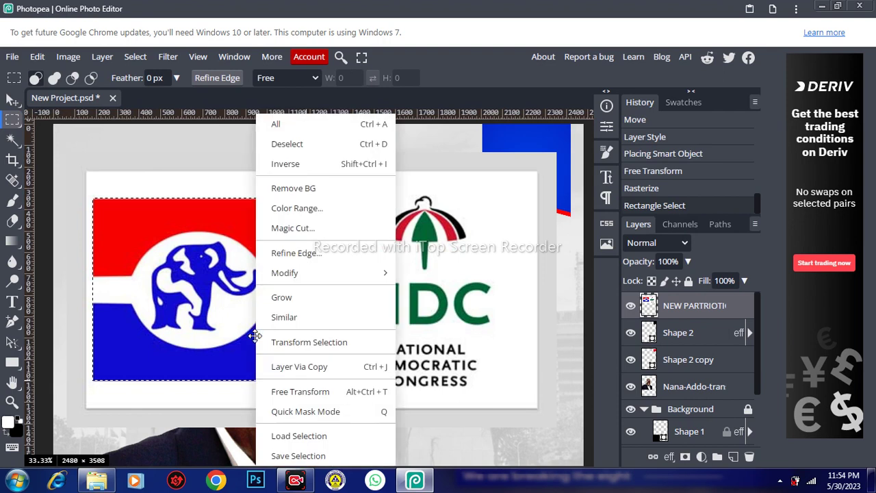
{"action": "left_click", "coordinate": [292, 367]}
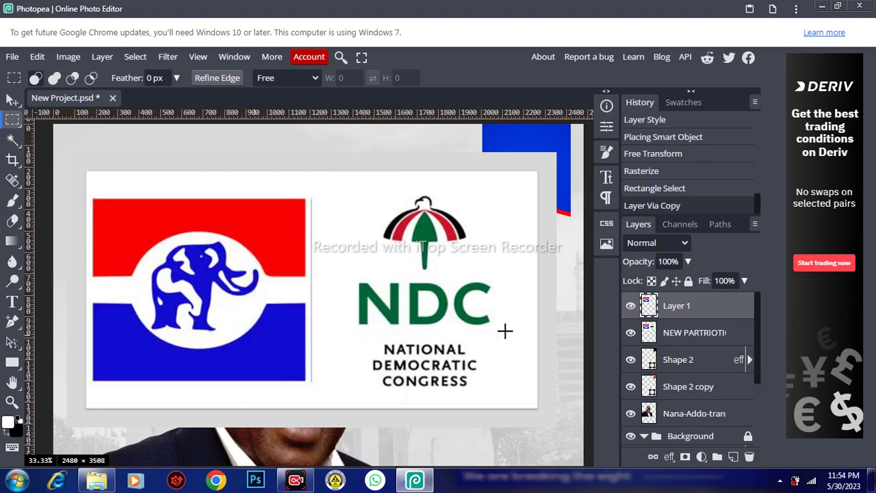
Hide the original two-logo layer, leaving only the flag copy visible
{"action": "left_click", "coordinate": [629, 337]}
{"action": "left_click", "coordinate": [631, 334]}
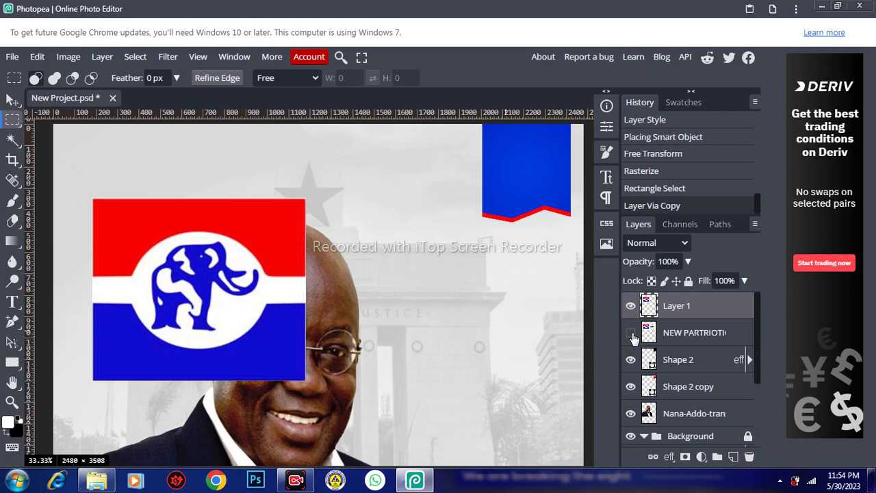
{"action": "left_click", "coordinate": [631, 333]}
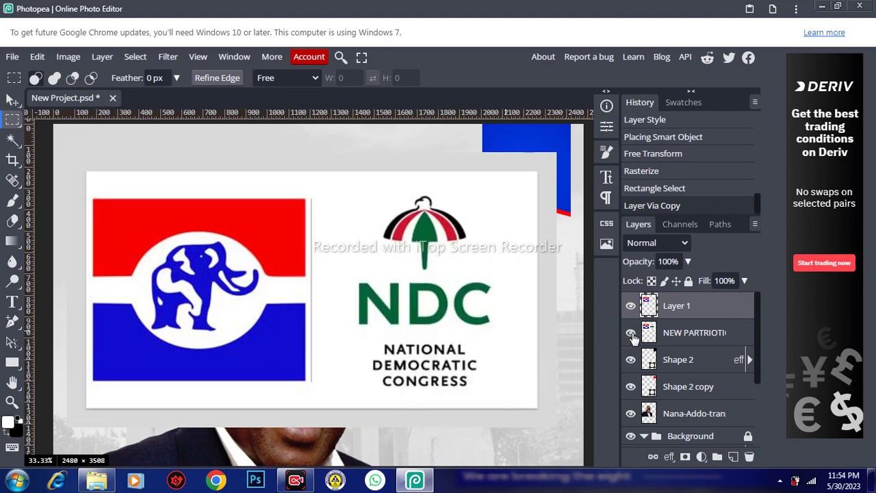
{"action": "left_click", "coordinate": [631, 333]}
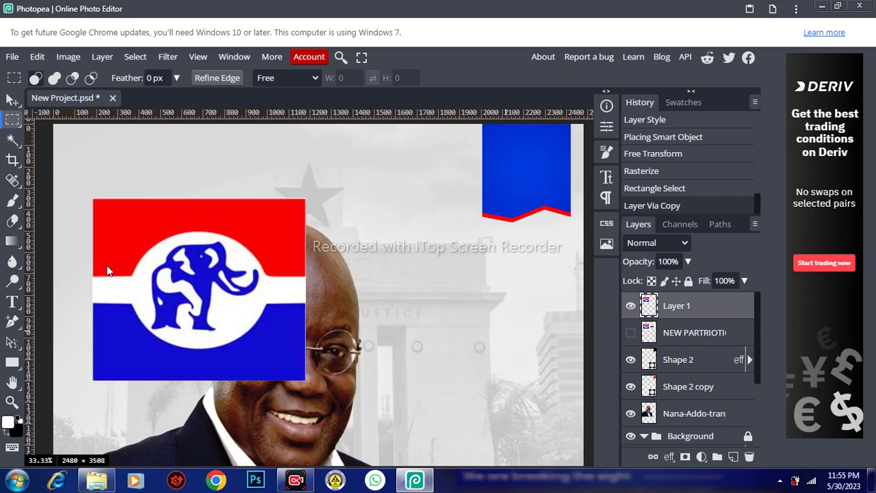
Move the elephant flag right and scale it down to about 34% with Free Transform
{"action": "key", "text": "v"}
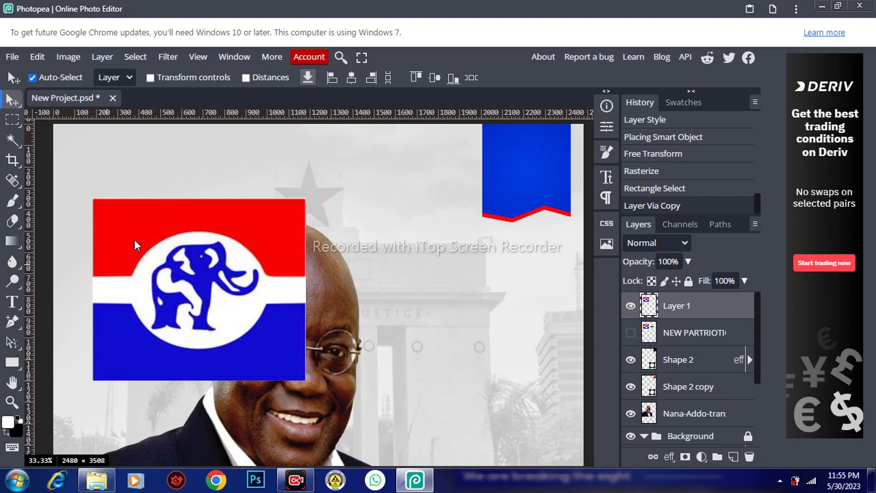
{"action": "left_click_drag", "start_coordinate": [144, 240], "coordinate": [382, 230]}
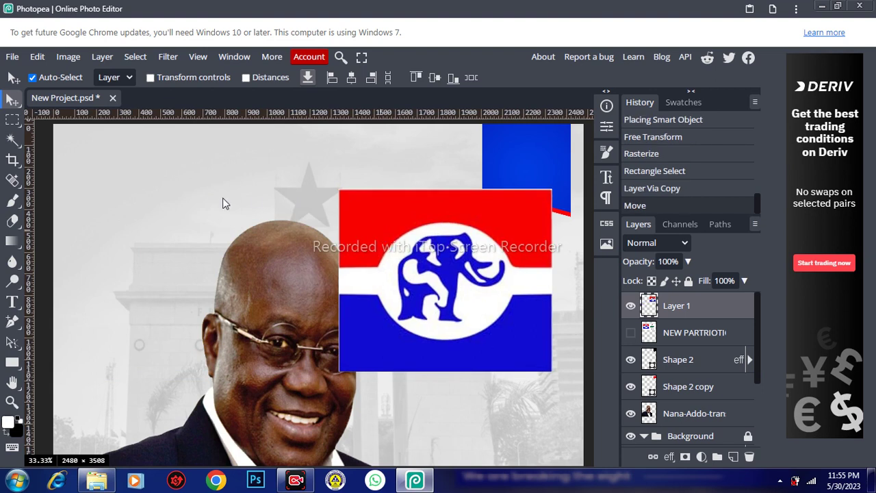
{"action": "key", "text": "ctrl+t"}
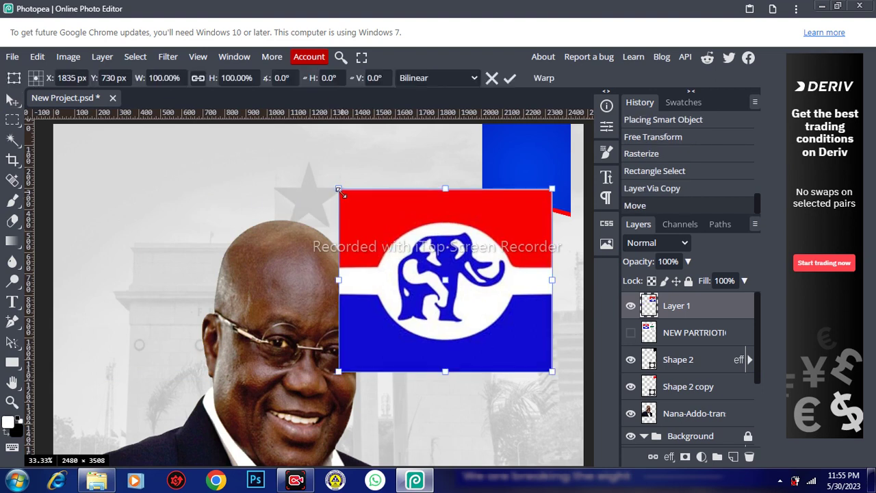
{"action": "left_click_drag", "start_coordinate": [336, 187], "coordinate": [465, 294]}
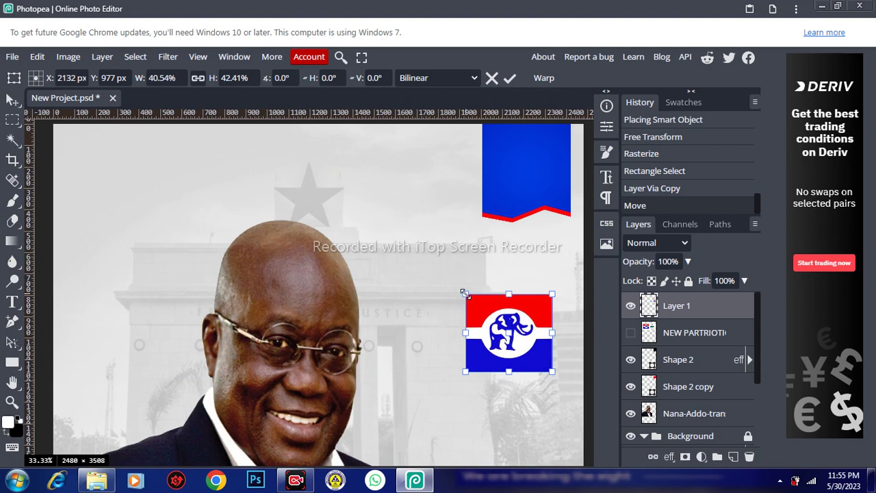
{"action": "left_click_drag", "start_coordinate": [466, 333], "coordinate": [459, 333]}
{"action": "left_click_drag", "start_coordinate": [458, 333], "coordinate": [459, 334]}
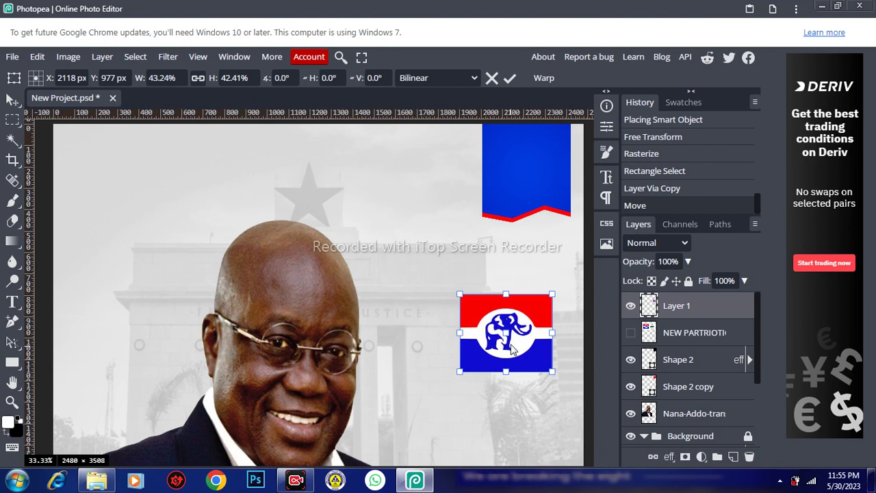
{"action": "left_click", "coordinate": [459, 292]}
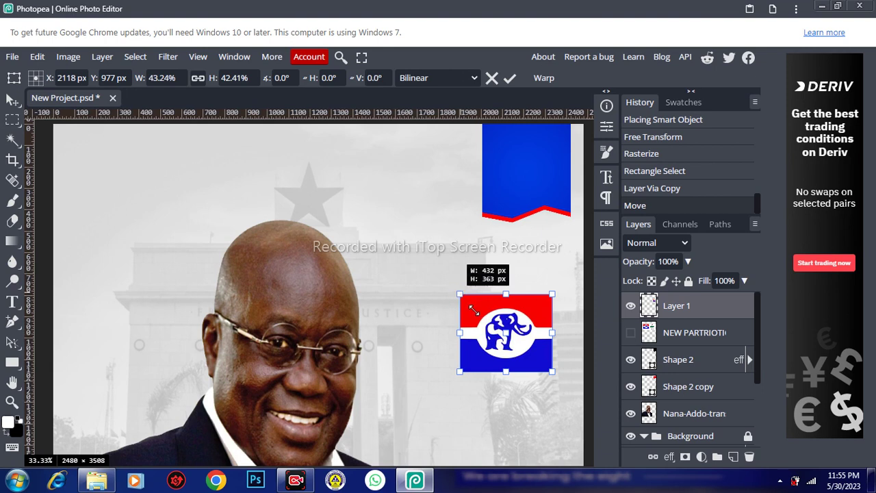
{"action": "left_click_drag", "start_coordinate": [495, 337], "coordinate": [477, 327]}
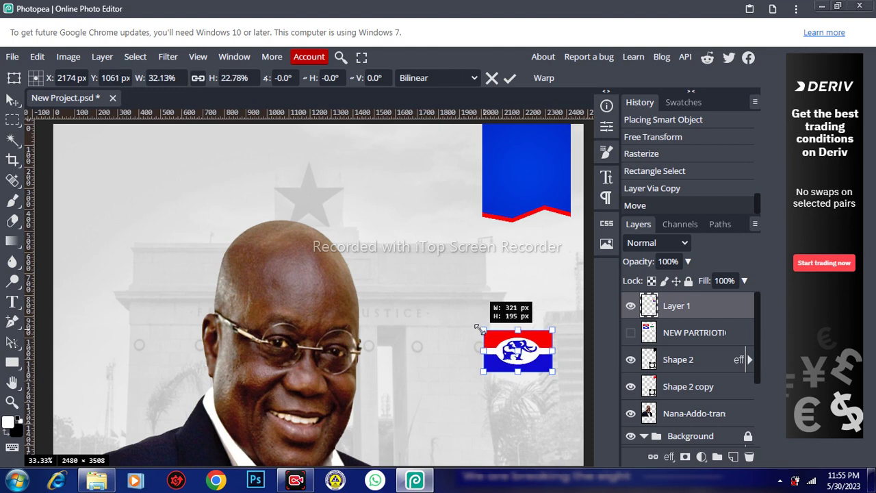
{"action": "left_click_drag", "start_coordinate": [479, 328], "coordinate": [477, 328]}
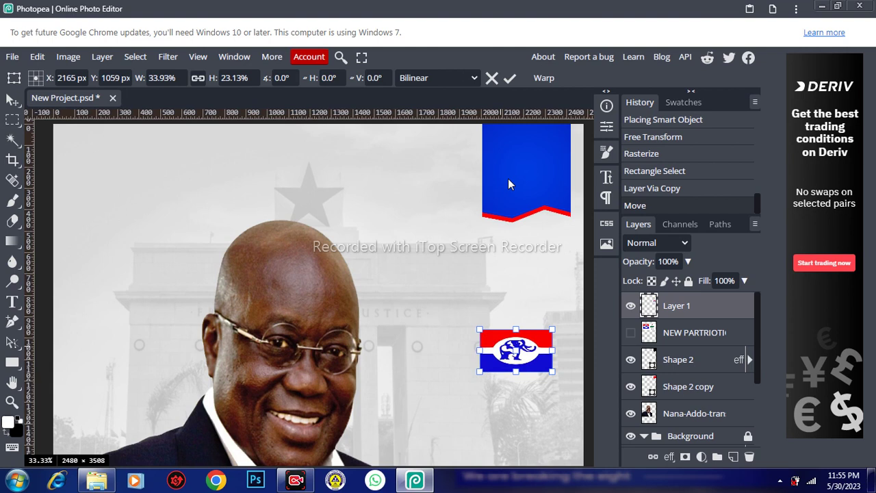
Place the scaled flag at the top of the blue banner, commit, and nudge it down slightly
{"action": "key", "text": "Up"}
{"action": "key", "text": "Up"}
{"action": "key", "text": "Up"}
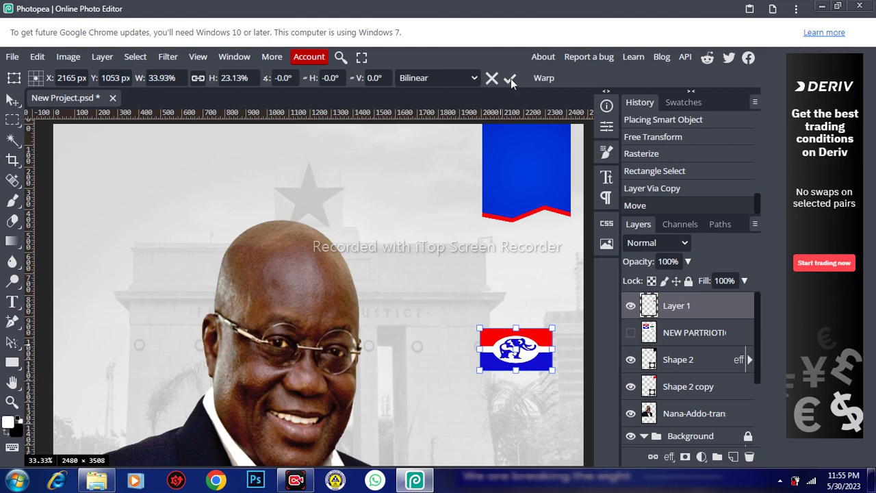
{"action": "left_click_drag", "start_coordinate": [517, 349], "coordinate": [524, 184]}
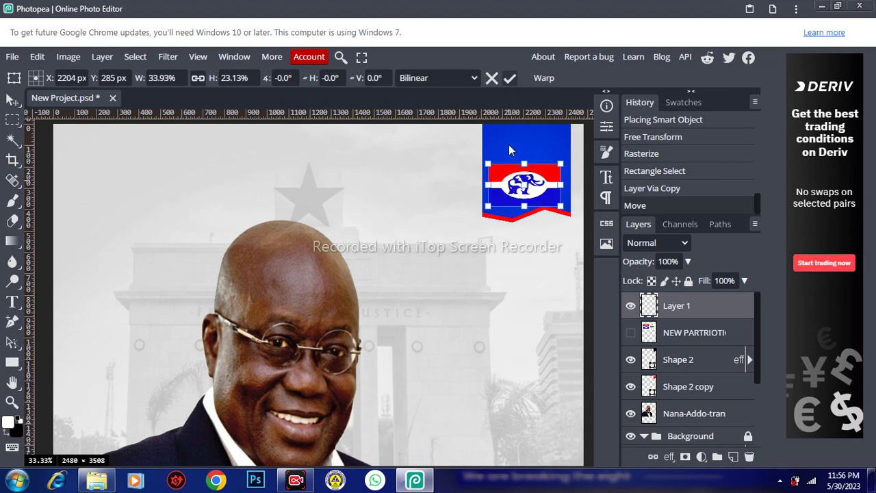
{"action": "left_click_drag", "start_coordinate": [511, 171], "coordinate": [511, 129]}
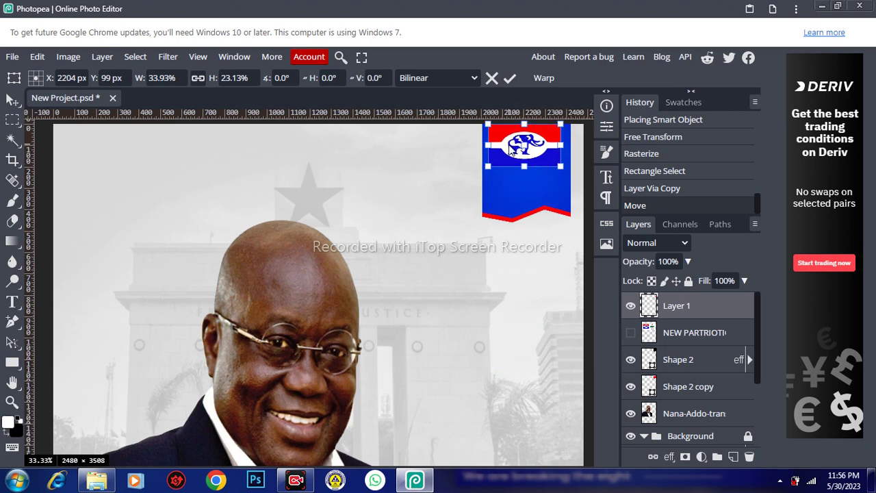
{"action": "left_click", "coordinate": [509, 79]}
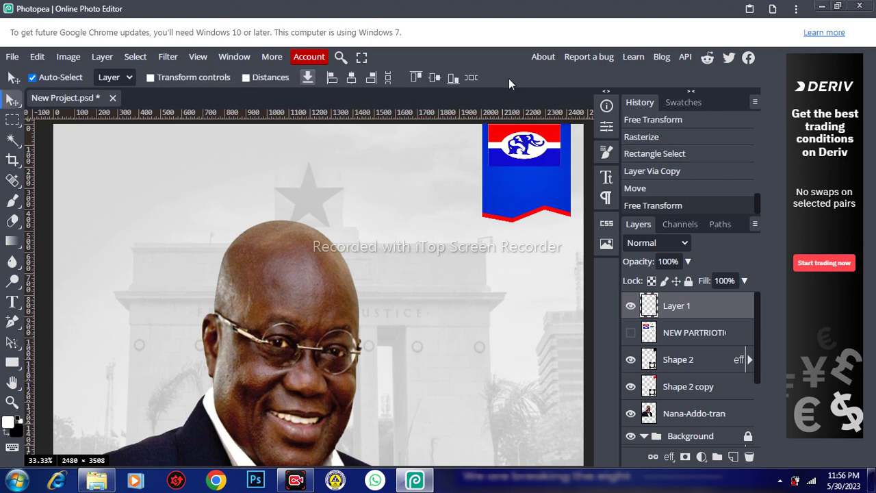
{"action": "key", "text": "shift+Down"}
{"action": "key", "text": "shift+Down"}
{"action": "key", "text": "shift+Down"}
{"action": "key", "text": "shift+Right"}
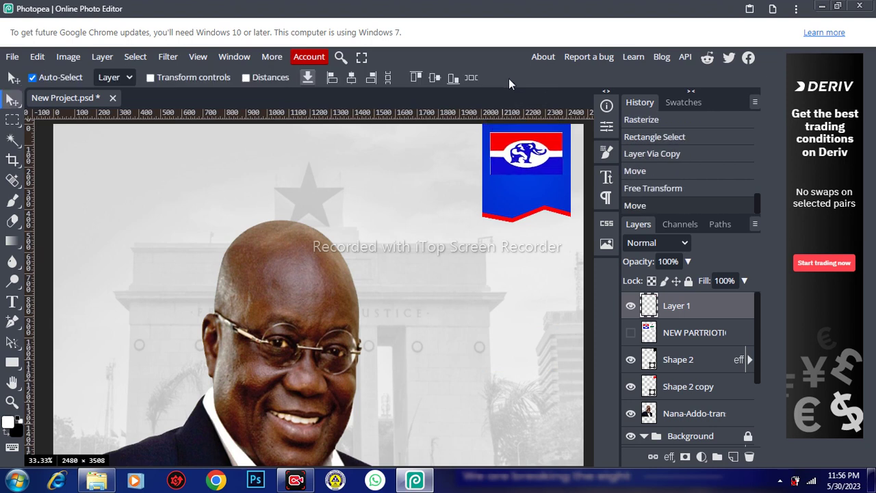
{"action": "key", "text": "shift+Down"}
Fine-tune the flag's position and set the Type tool font to HelveticaInserat
{"action": "key", "text": "shift+Right"}
{"action": "key", "text": "shift+Left"}
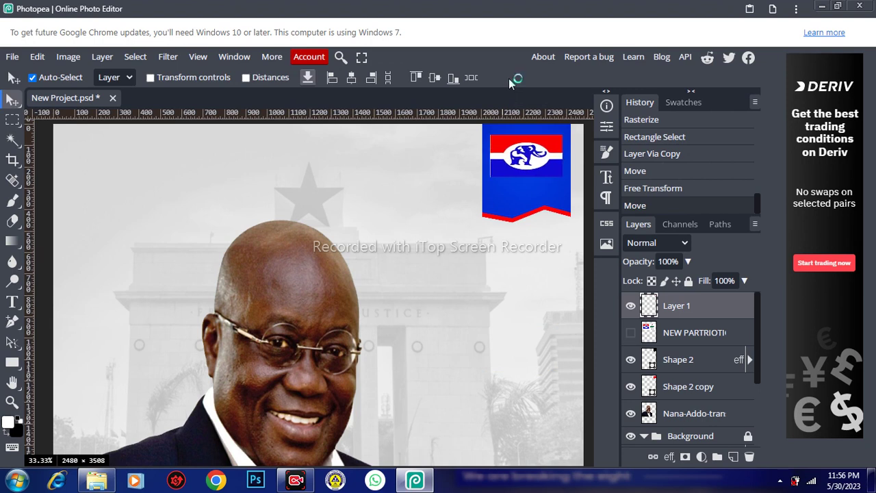
{"action": "left_click", "coordinate": [11, 302]}
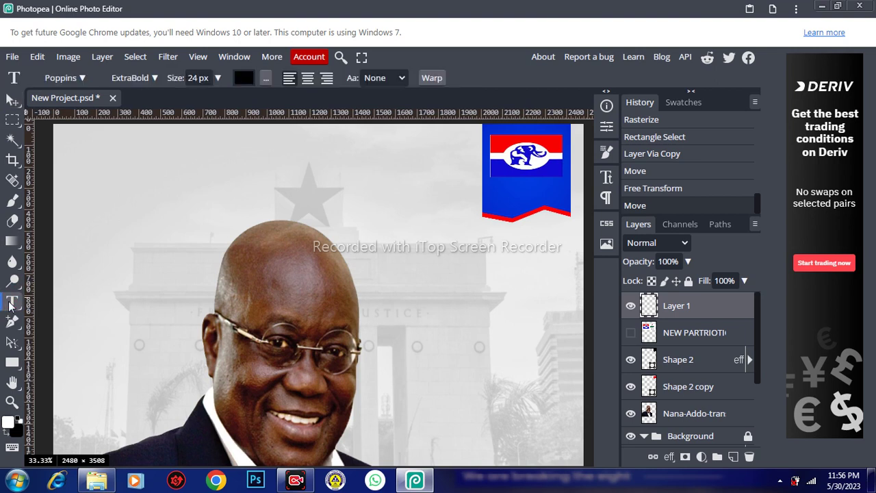
{"action": "left_click", "coordinate": [65, 78]}
{"action": "left_click", "coordinate": [100, 128]}
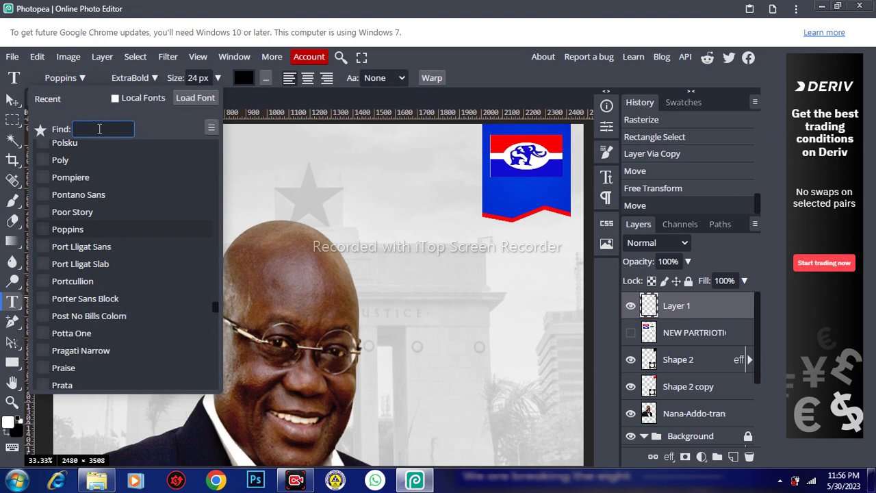
{"action": "type", "text": "hel"}
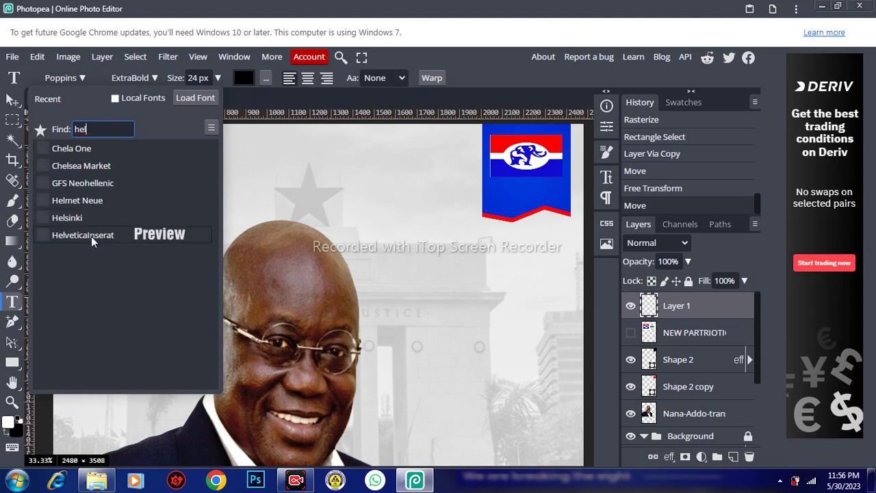
{"action": "left_click", "coordinate": [94, 236]}
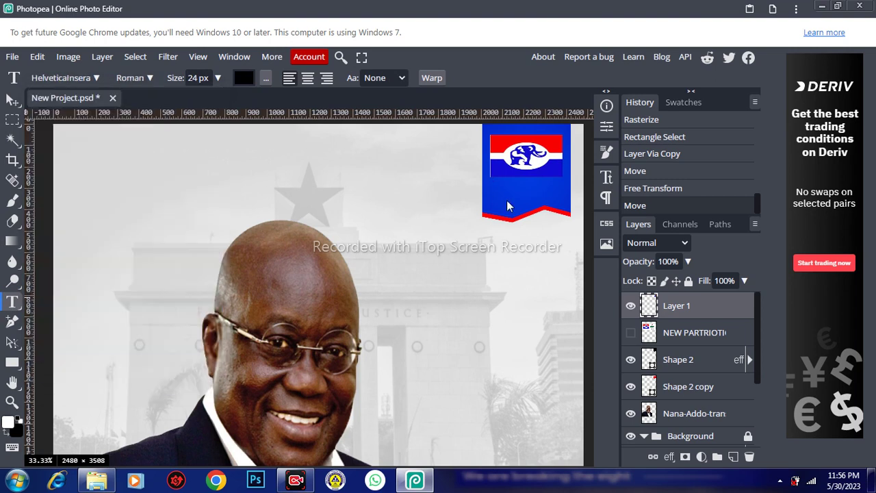
Create a new empty text layer on the blue banner below the flag
{"action": "left_click", "coordinate": [491, 255]}
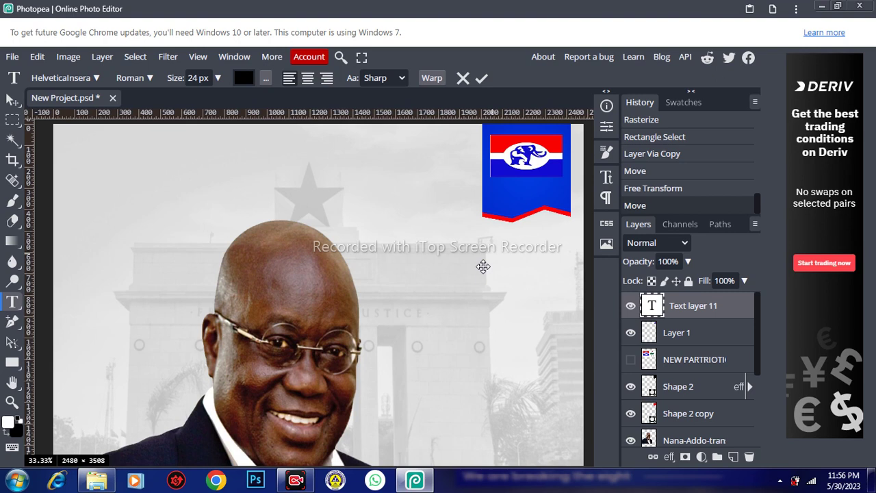
{"action": "left_click", "coordinate": [481, 80]}
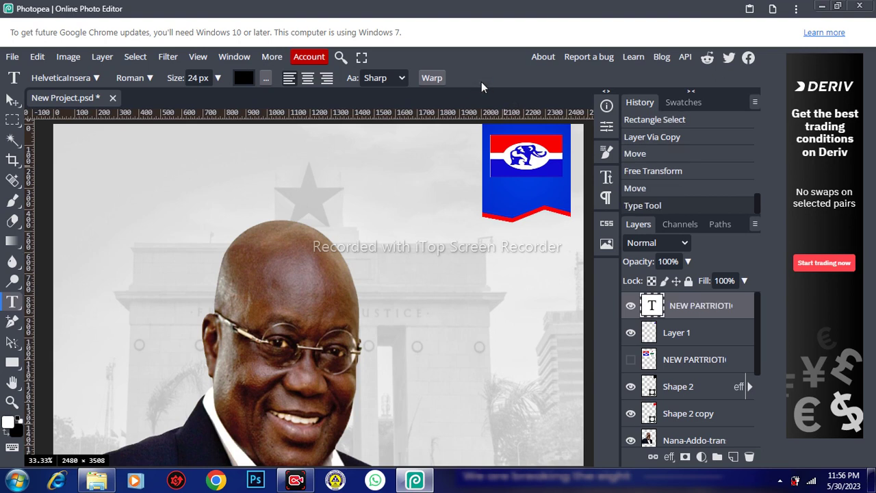
{"action": "left_click", "coordinate": [700, 306]}
{"action": "left_click", "coordinate": [668, 457]}
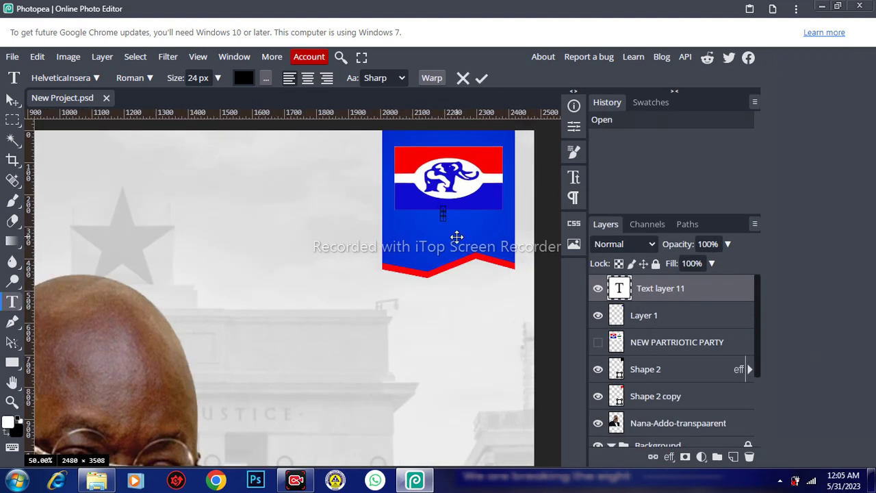
Paste NEW PARTRIOTIC PARTY as the text and colour it light grey e0e0e0
{"action": "key", "text": "ctrl+v"}
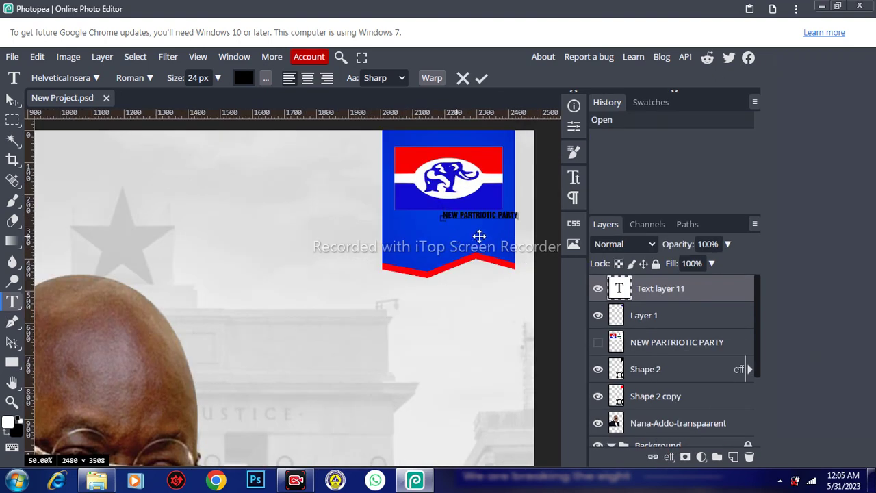
{"action": "key", "text": "ctrl+a"}
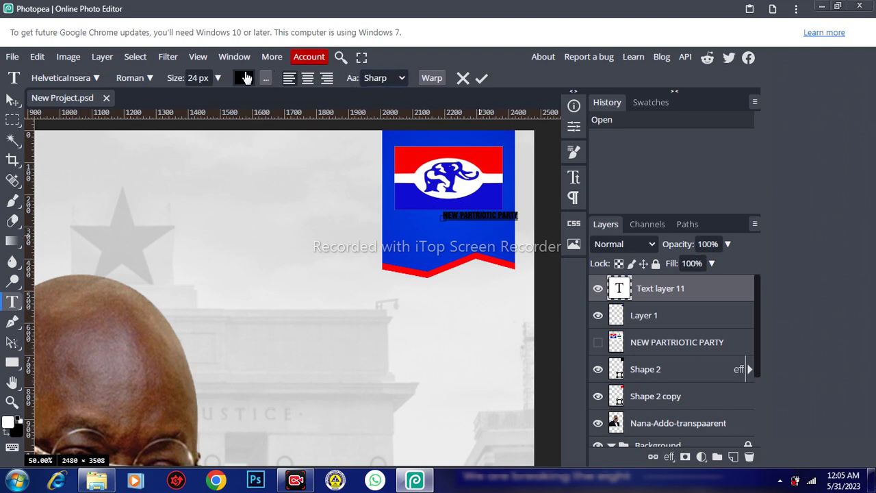
{"action": "left_click", "coordinate": [244, 77]}
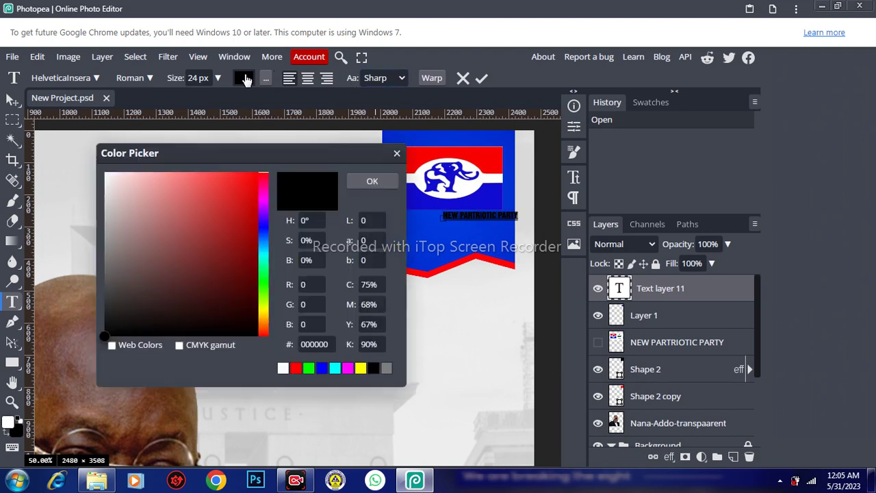
{"action": "left_click", "coordinate": [59, 232]}
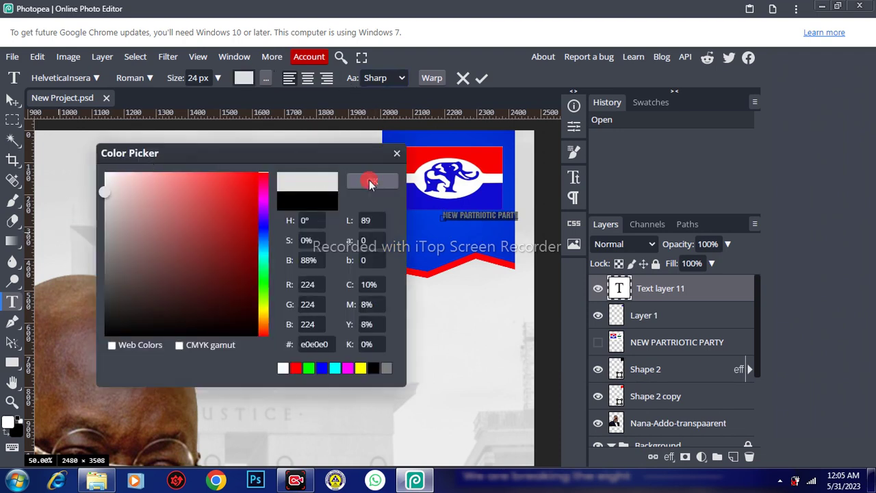
{"action": "left_click", "coordinate": [368, 180]}
Enlarge the party name to 34 px, centre it under the flag, and commit
{"action": "left_click", "coordinate": [210, 78]}
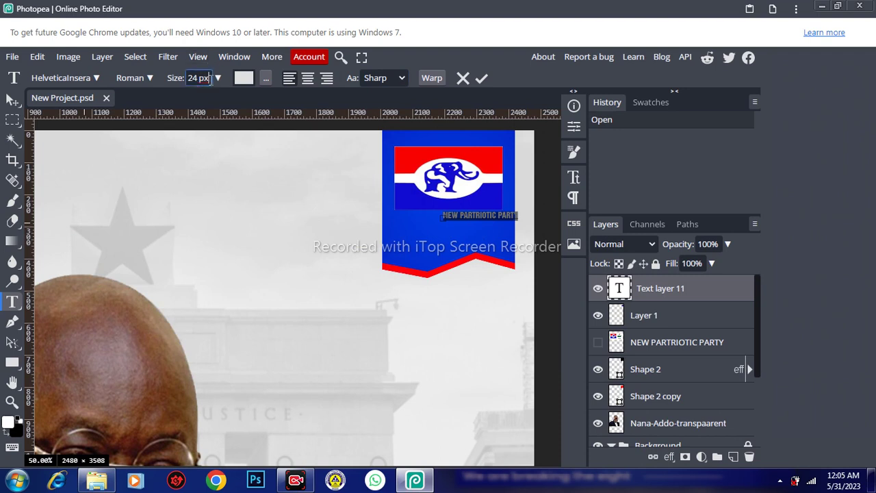
{"action": "scroll", "coordinate": [210, 78], "scroll_direction": "up", "scroll_amount": 2}
{"action": "scroll", "coordinate": [210, 78], "scroll_direction": "up", "scroll_amount": 2}
{"action": "scroll", "coordinate": [210, 78], "scroll_direction": "up", "scroll_amount": 3}
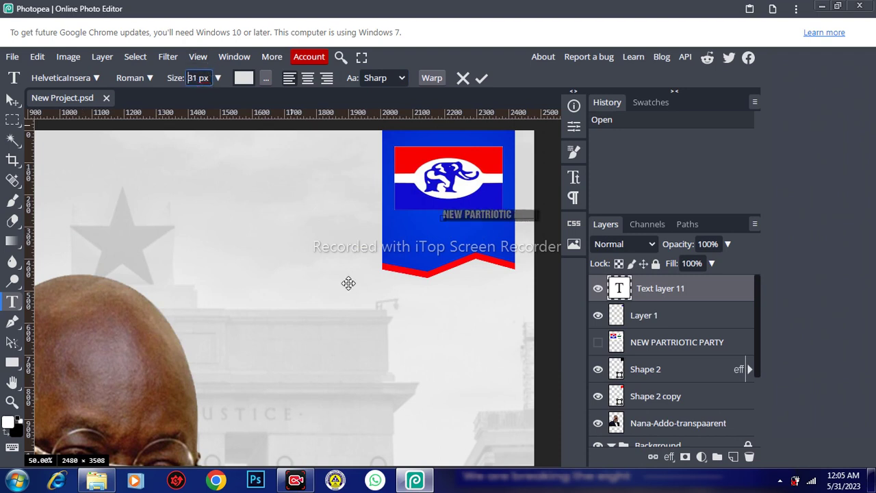
{"action": "left_click_drag", "start_coordinate": [501, 290], "coordinate": [457, 295]}
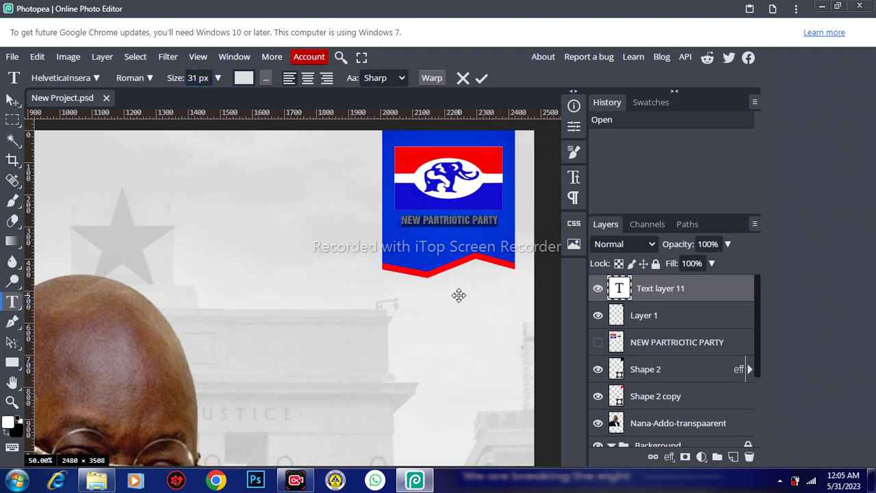
{"action": "left_click", "coordinate": [212, 79]}
{"action": "scroll", "coordinate": [210, 78], "scroll_direction": "up", "scroll_amount": 2}
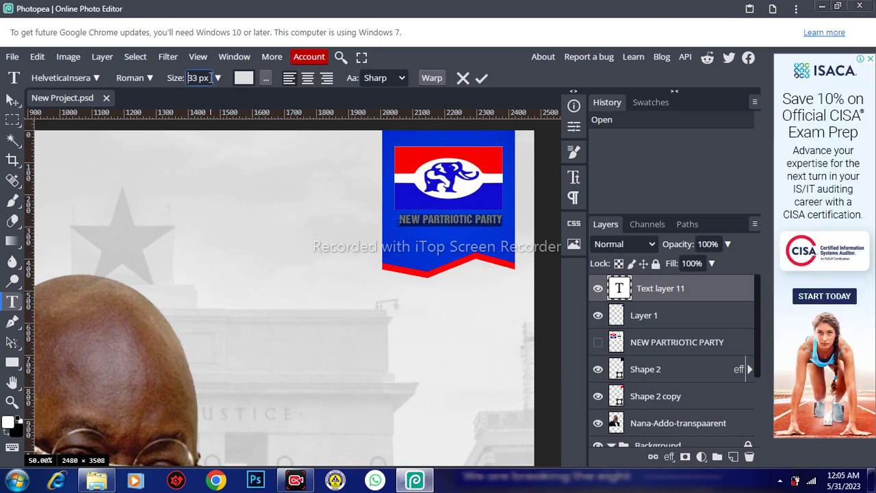
{"action": "scroll", "coordinate": [211, 78], "scroll_direction": "up", "scroll_amount": 1}
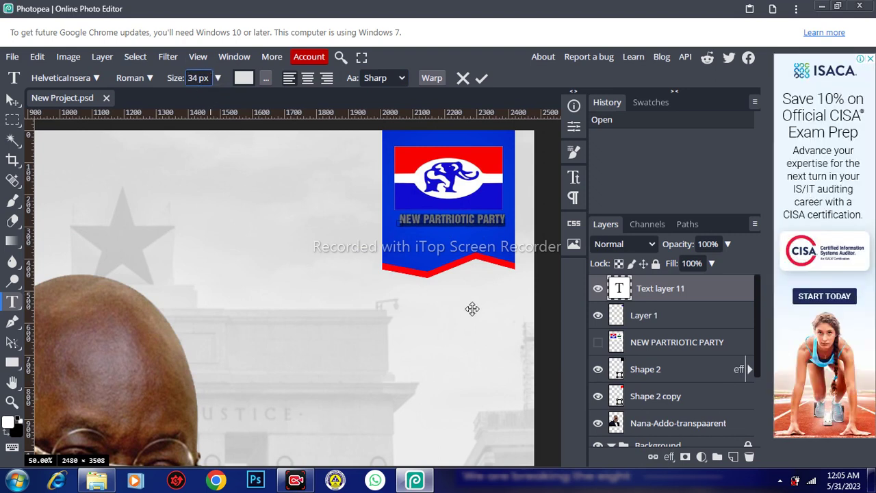
{"action": "left_click_drag", "start_coordinate": [473, 309], "coordinate": [466, 313]}
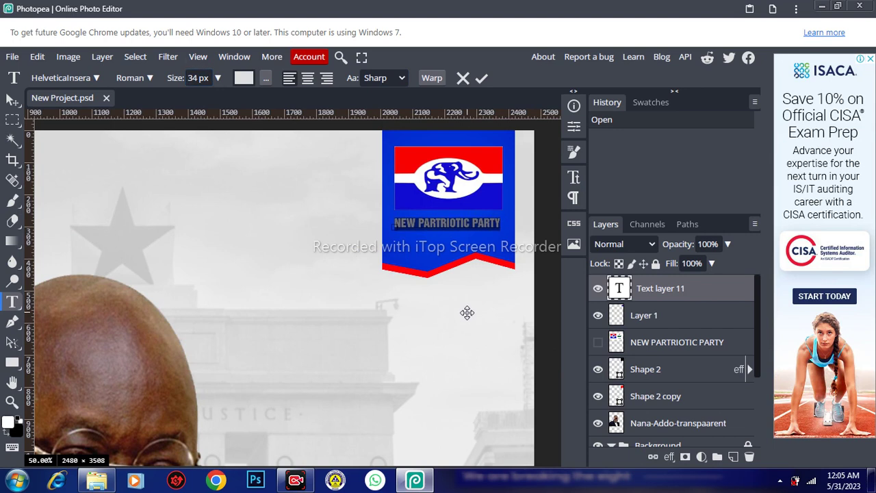
{"action": "left_click", "coordinate": [480, 81]}
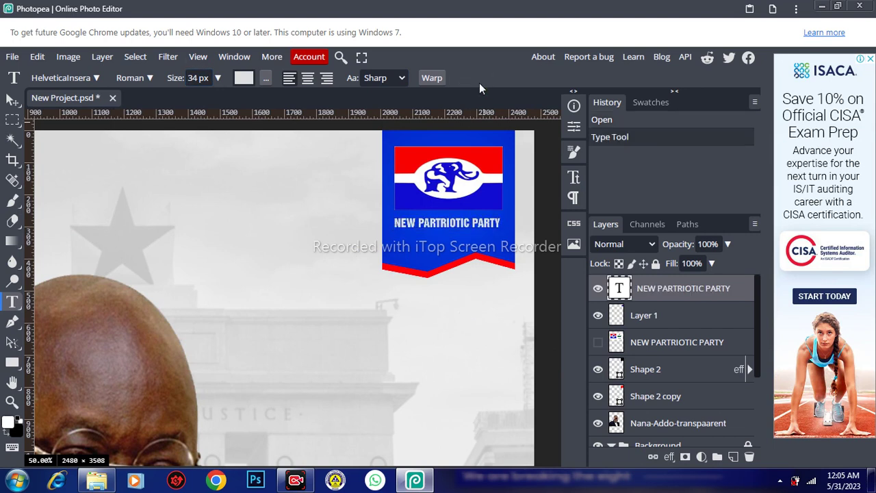
{"action": "left_click", "coordinate": [679, 350]}
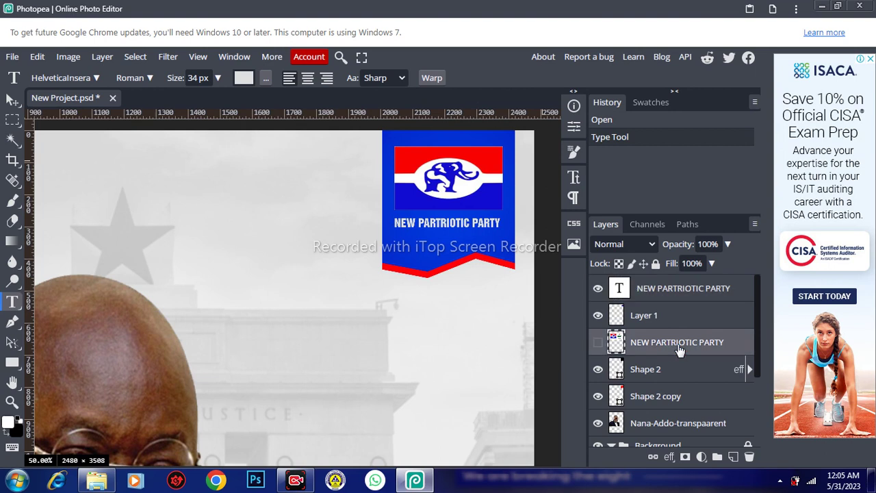
Nudge the logo layers into final alignment and fit the whole poster in view
{"action": "key", "text": "v"}
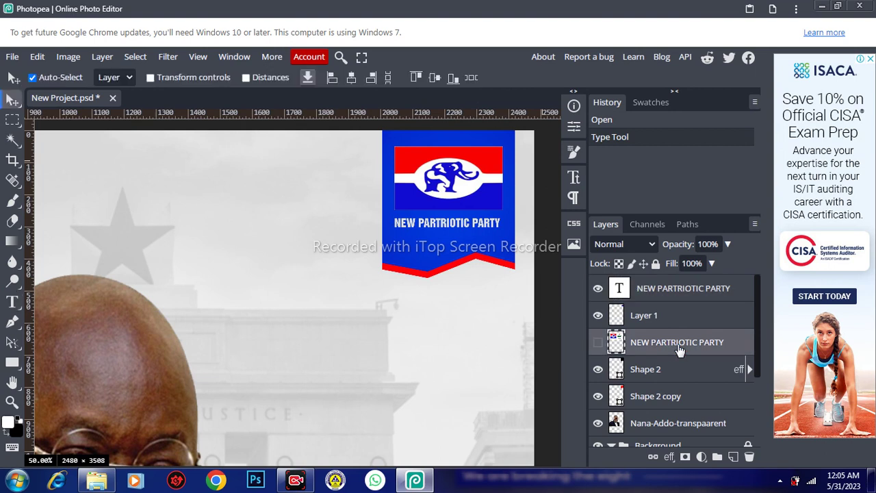
{"action": "key", "text": "Up"}
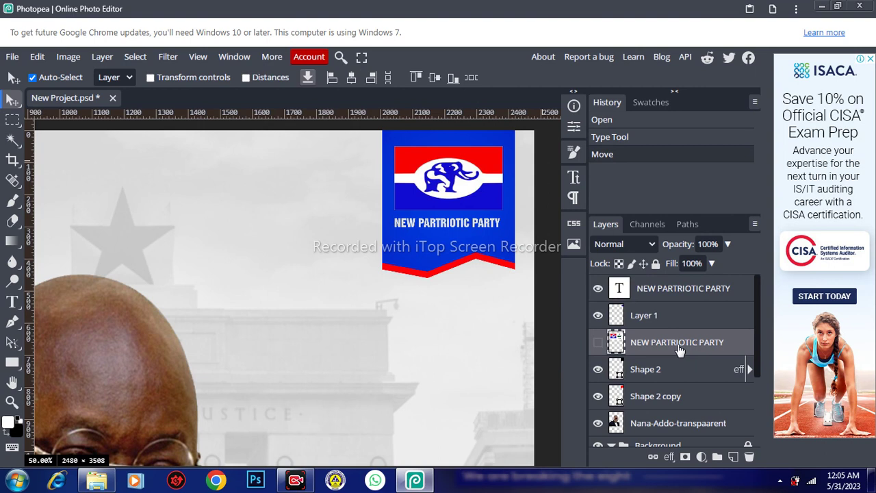
{"action": "left_click", "coordinate": [661, 315]}
{"action": "key", "text": "Down"}
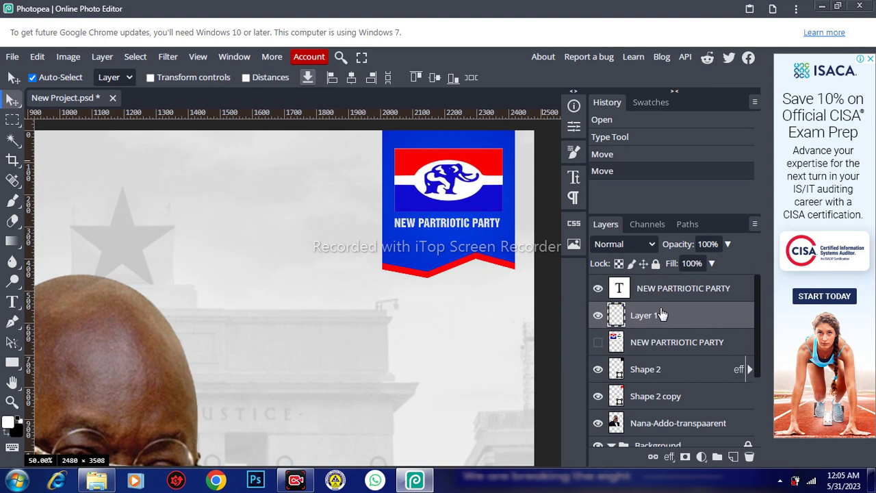
{"action": "left_click", "coordinate": [461, 349]}
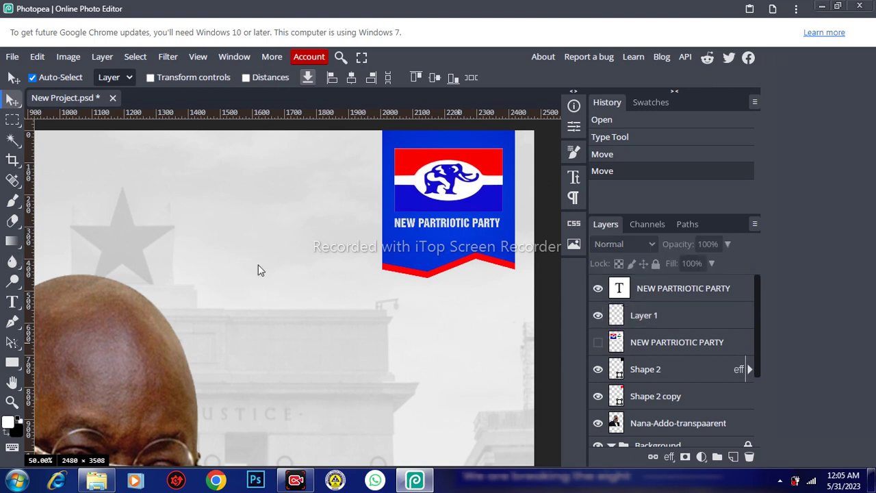
{"action": "key", "text": "ctrl+0"}
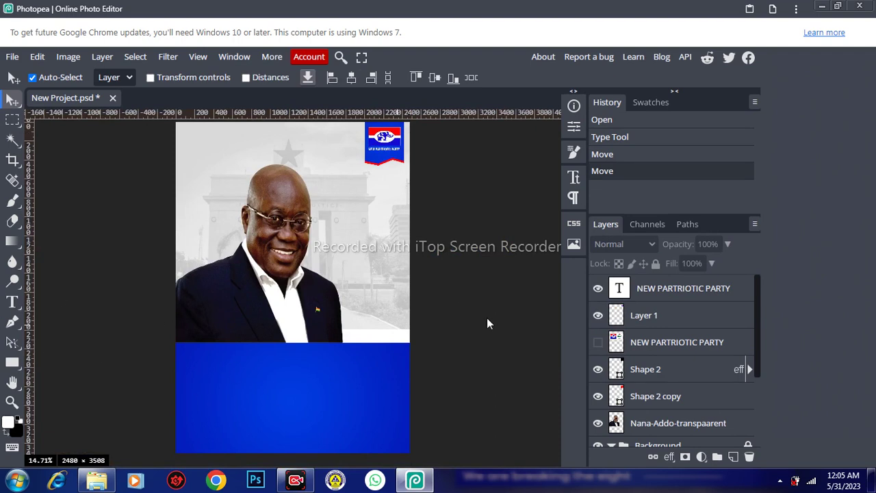
Group Shape 2 copy through NEW PARTRIOTIC PARTY into a folder named 'party logo'
{"action": "left_click", "coordinate": [669, 398]}
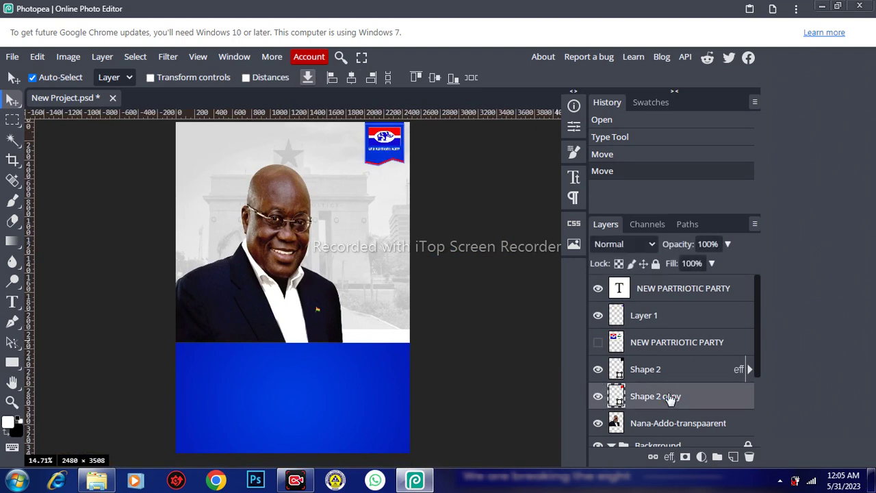
{"action": "left_click", "coordinate": [669, 296], "text": "shift"}
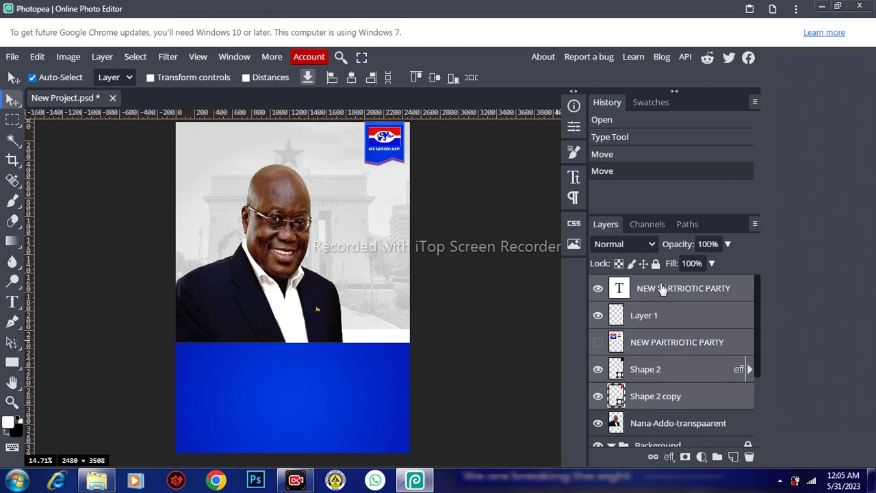
{"action": "key", "text": "ctrl+g"}
{"action": "double_click", "coordinate": [641, 285]}
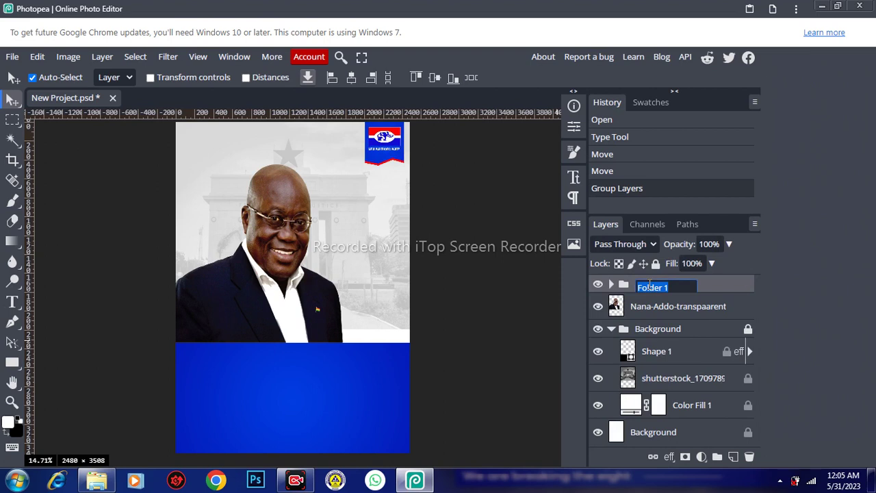
{"action": "type", "text": "party logo"}
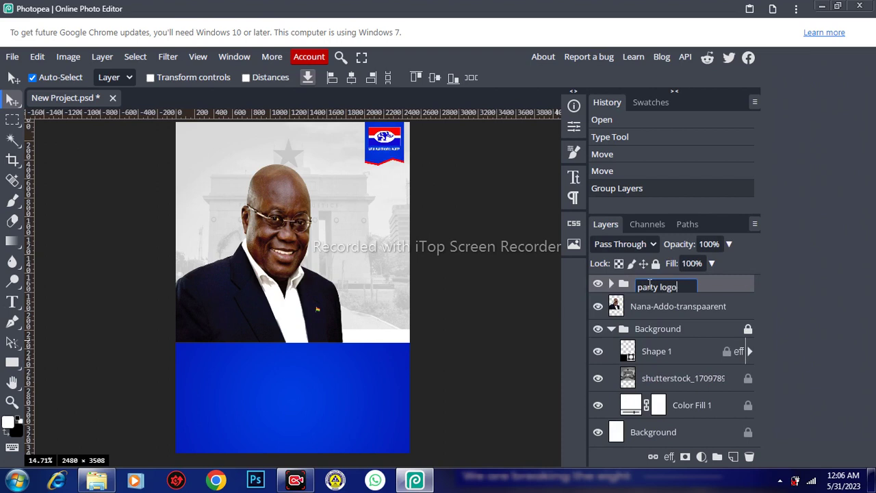
{"action": "key", "text": "Return"}
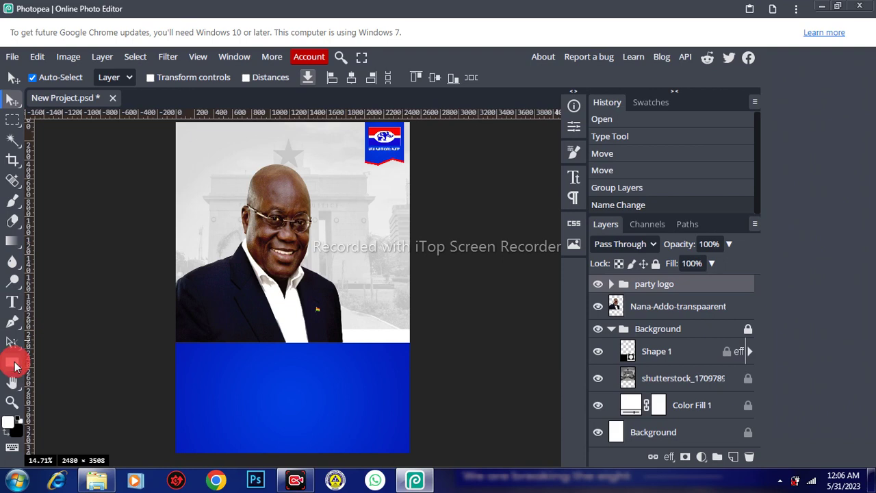
{"action": "left_click", "coordinate": [12, 363]}
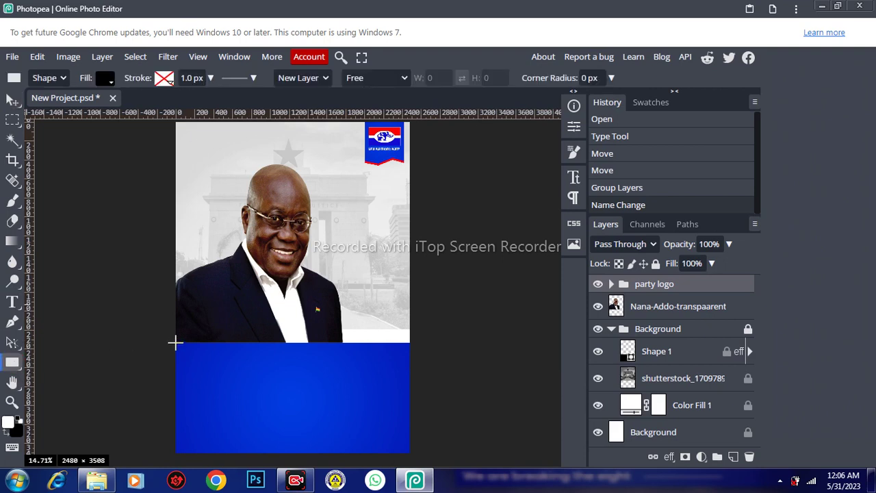
Draw a rectangle at the blue panel's top-left corner filled with red f90a0a
{"action": "left_click_drag", "start_coordinate": [176, 342], "coordinate": [244, 368]}
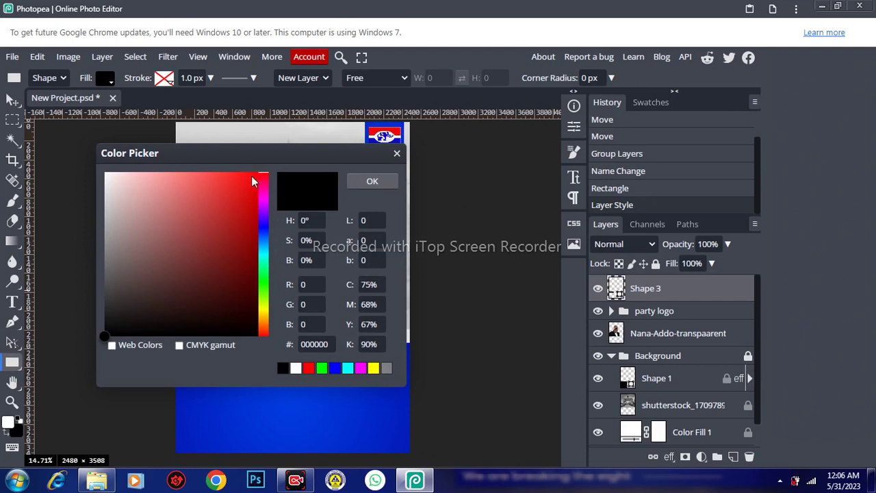
{"action": "left_click", "coordinate": [367, 183]}
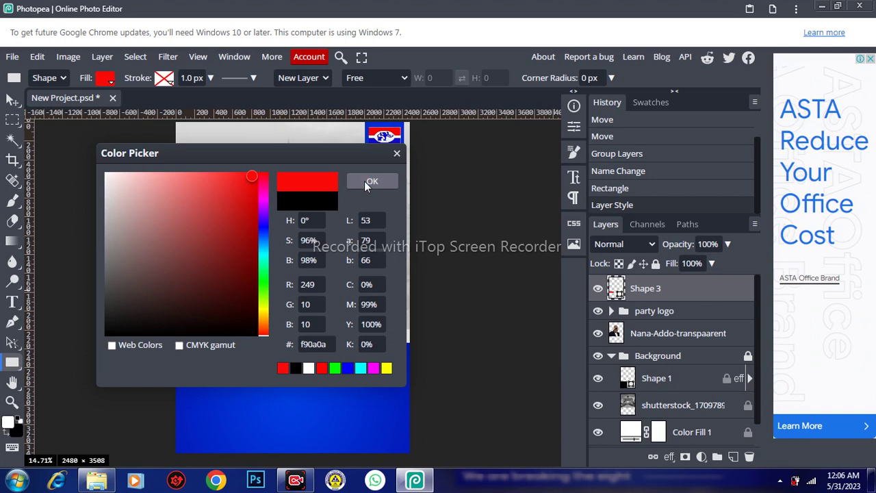
{"action": "left_click", "coordinate": [366, 182]}
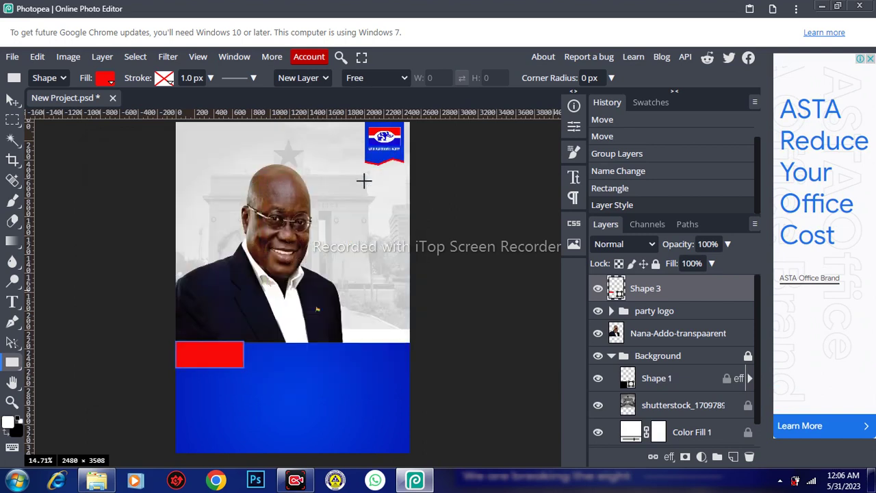
{"action": "right_click", "coordinate": [659, 292]}
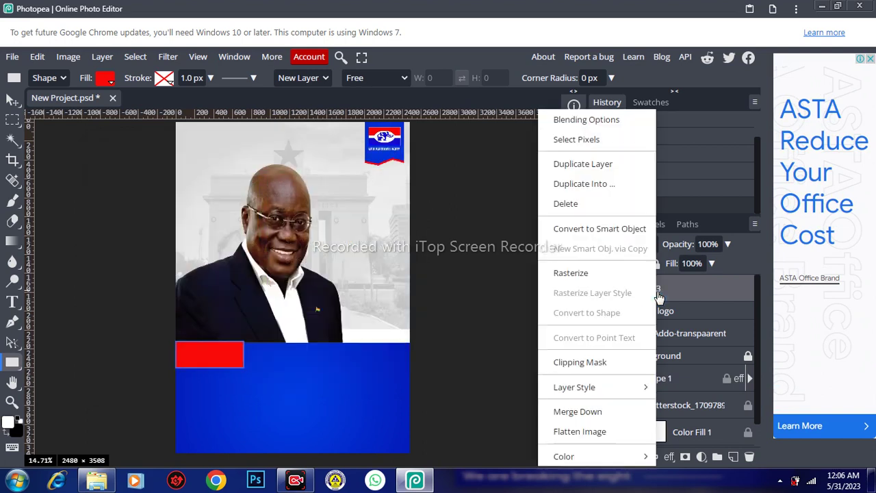
Rasterize Shape 3 and delete a Polygonal Lasso wedge to slant its right end
{"action": "left_click", "coordinate": [570, 273]}
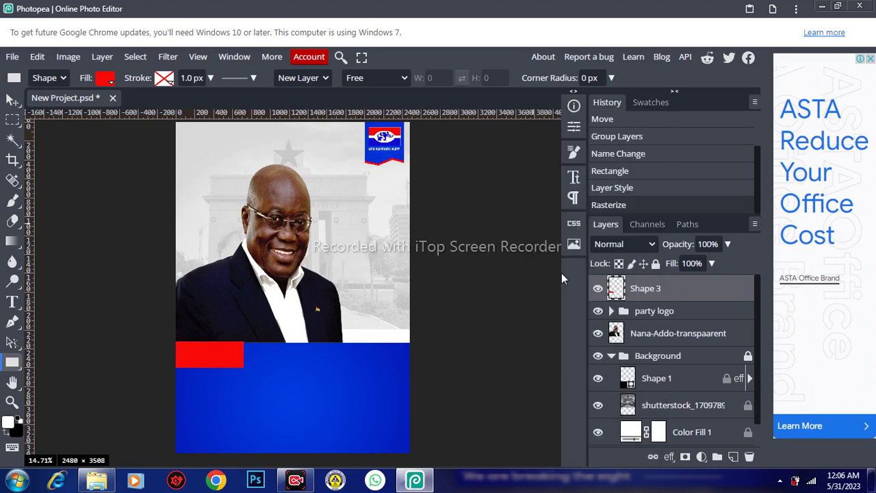
{"action": "left_click", "coordinate": [14, 125]}
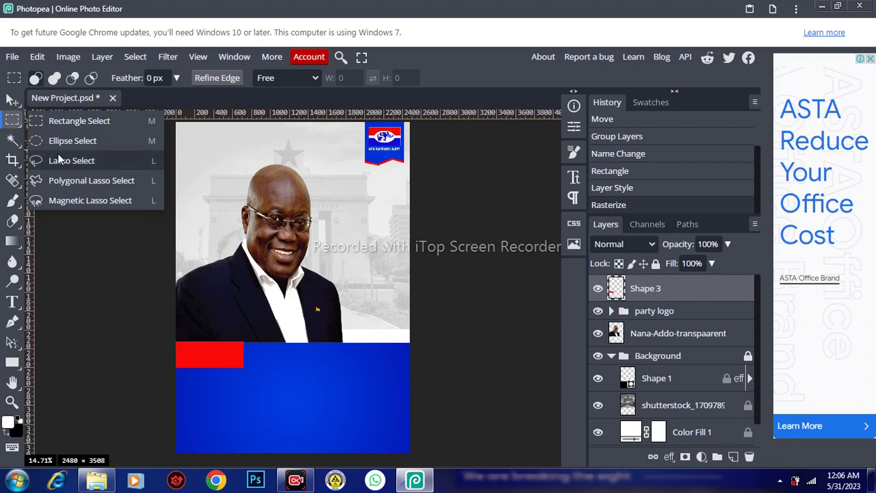
{"action": "left_click", "coordinate": [83, 180]}
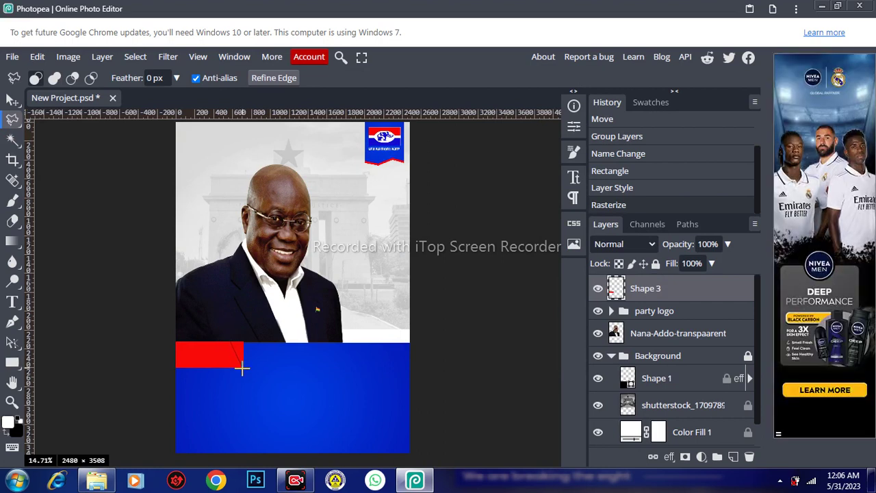
{"action": "left_click", "coordinate": [243, 371]}
{"action": "left_click", "coordinate": [258, 364]}
{"action": "left_click", "coordinate": [255, 332]}
{"action": "double_click", "coordinate": [230, 337]}
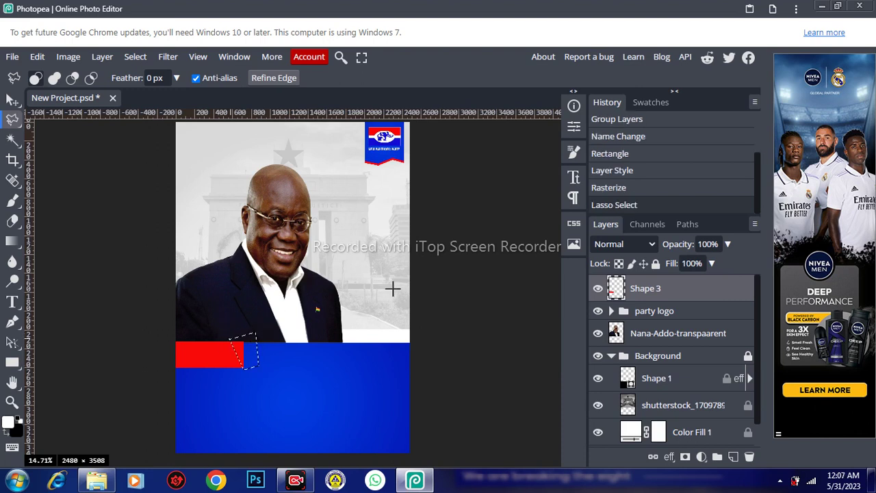
{"action": "key", "text": "Delete"}
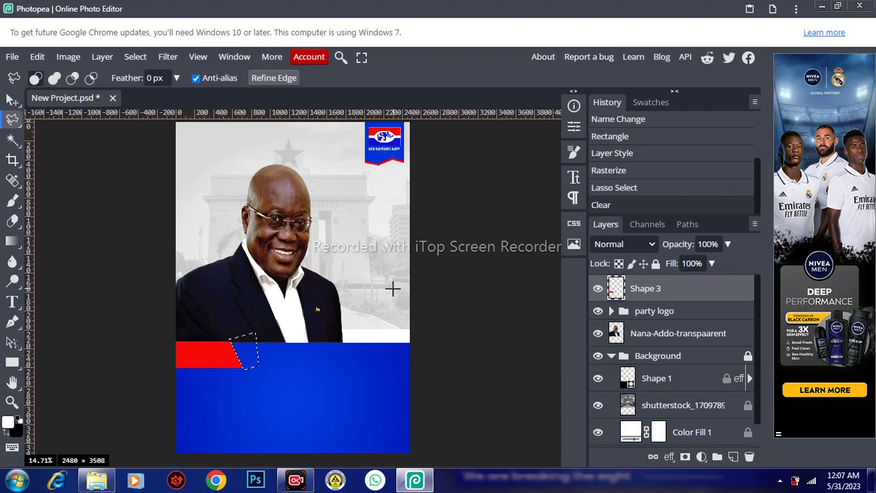
{"action": "key", "text": "ctrl+d"}
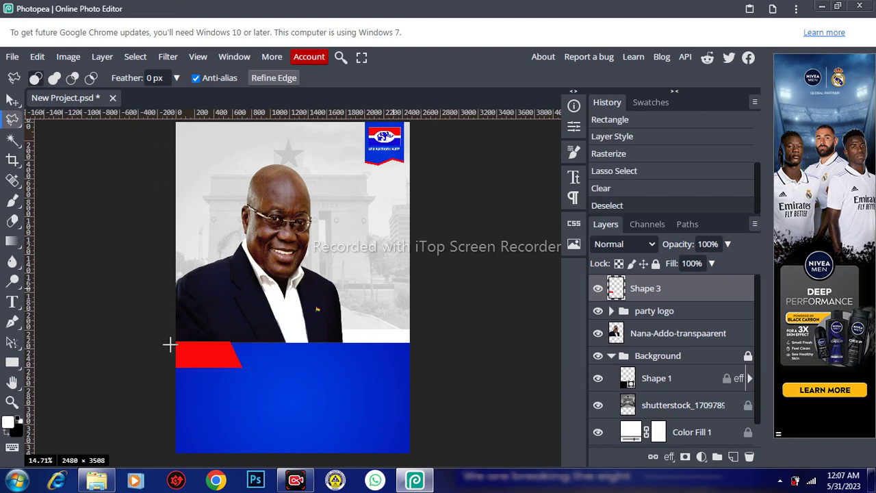
Zoom in and pan the view to frame the red slanted shape
{"action": "scroll", "coordinate": [184, 353], "scroll_direction": "up", "scroll_amount": 1}
{"action": "scroll", "coordinate": [183, 353], "scroll_direction": "up", "scroll_amount": 1}
{"action": "scroll", "coordinate": [184, 354], "scroll_direction": "up", "scroll_amount": 1}
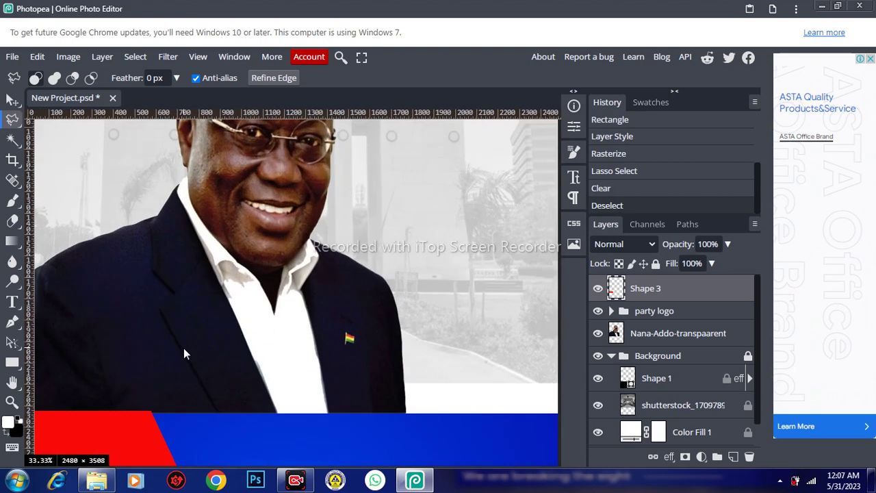
{"action": "left_click", "coordinate": [12, 382]}
{"action": "left_click_drag", "start_coordinate": [216, 336], "coordinate": [292, 272]}
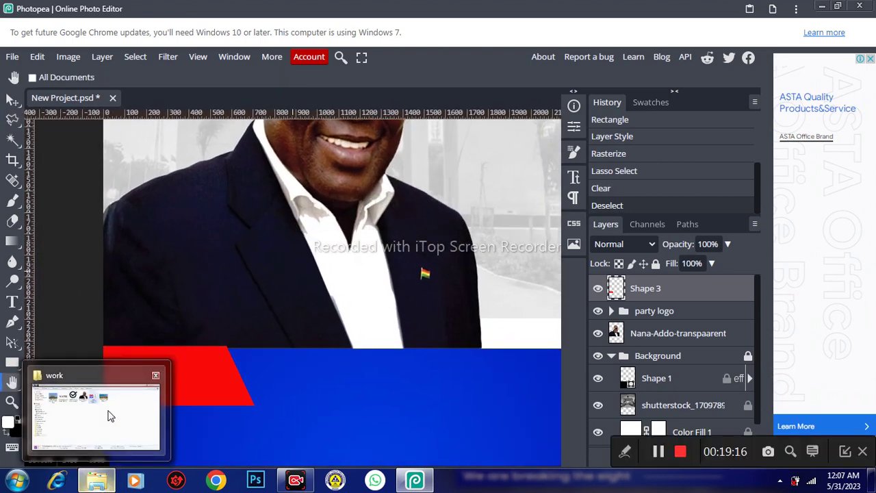
Drag the checkmark PNG from the work folder onto the Photopea poster canvas
{"action": "left_click", "coordinate": [108, 412]}
{"action": "left_click_drag", "start_coordinate": [276, 66], "coordinate": [299, 367]}
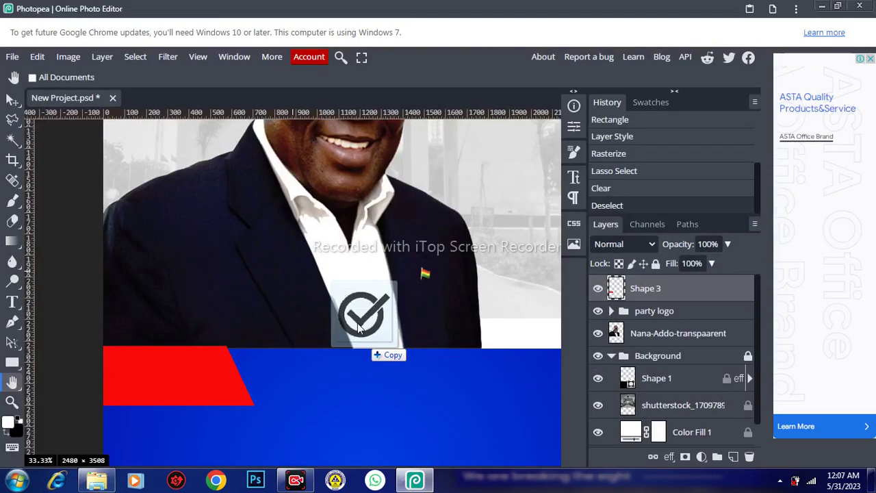
{"action": "left_click_drag", "start_coordinate": [298, 364], "coordinate": [356, 322]}
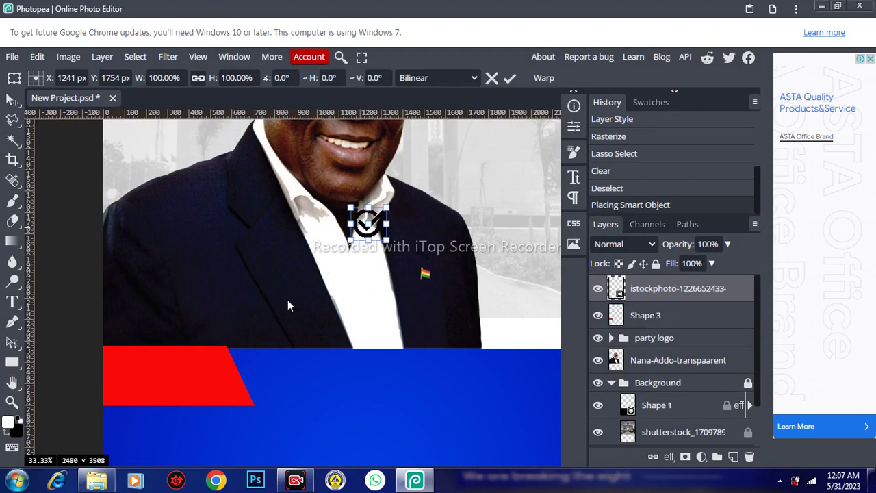
Move the placed checkmark onto the left end of the red shape
{"action": "key", "text": "Left"}
{"action": "left_click", "coordinate": [175, 374]}
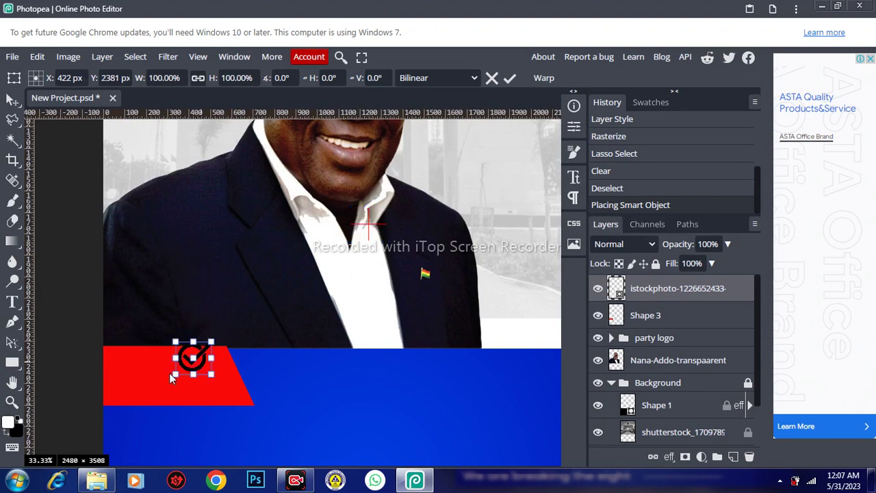
{"action": "left_click_drag", "start_coordinate": [136, 381], "coordinate": [130, 381]}
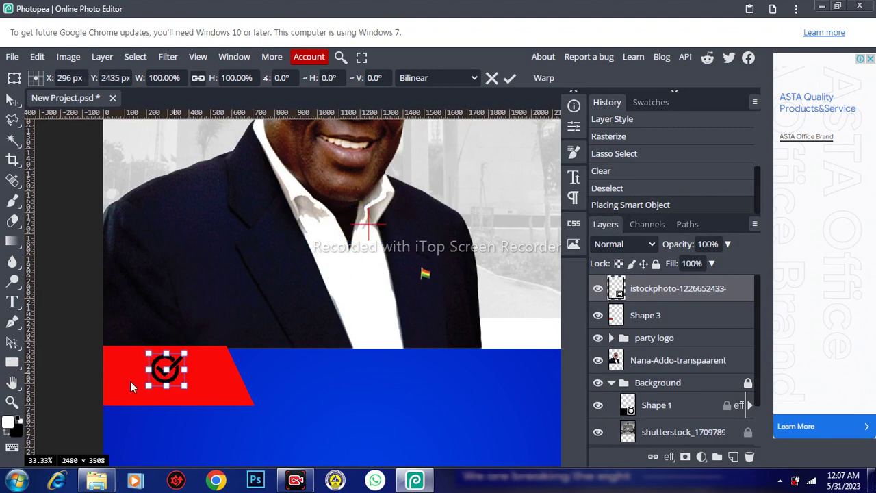
{"action": "left_click", "coordinate": [103, 389]}
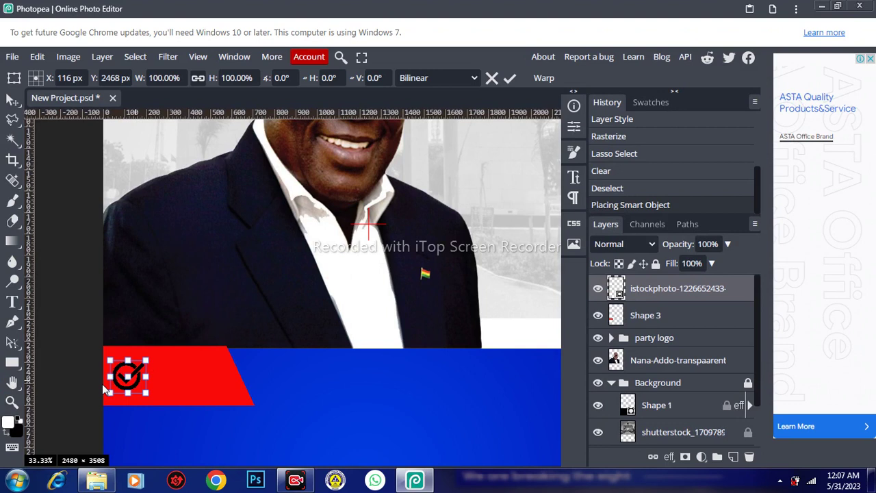
{"action": "mouse_move", "coordinate": [102, 385]}
{"action": "left_mouse_down"}
{"action": "mouse_move", "coordinate": [67, 388]}
{"action": "mouse_move", "coordinate": [107, 391]}
{"action": "left_mouse_up"}
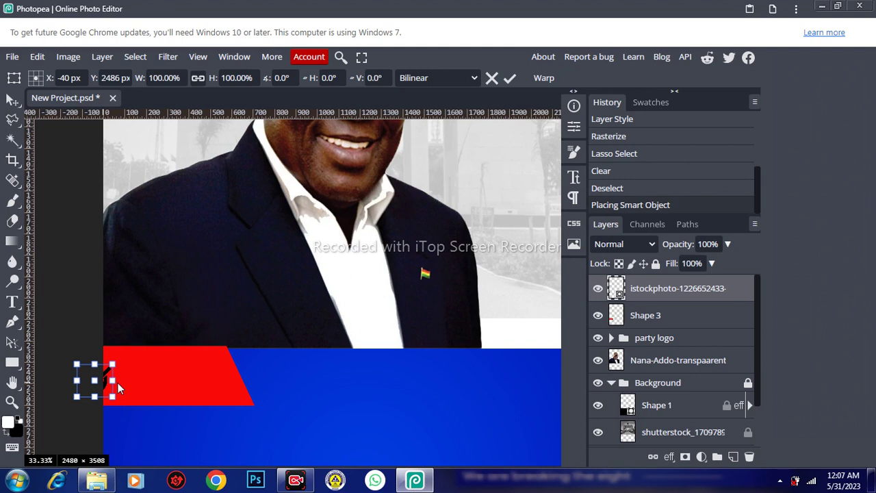
Nudge the checkmark back onto the page at the red shape's left end and commit
{"action": "key", "text": "Right"}
{"action": "key", "text": "Right"}
{"action": "key", "text": "Right"}
{"action": "key", "text": "shift+Right"}
{"action": "key", "text": "shift+Right"}
{"action": "key", "text": "Right"}
{"action": "key", "text": "Right"}
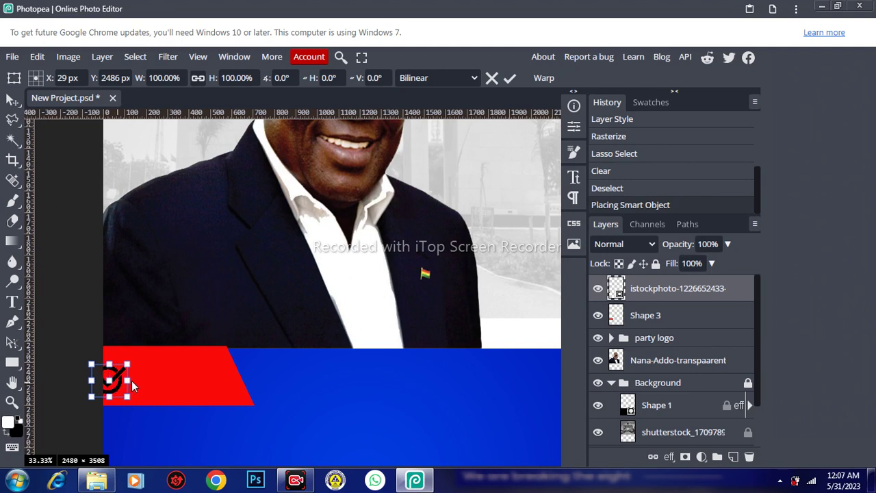
{"action": "left_click_drag", "start_coordinate": [128, 388], "coordinate": [137, 387]}
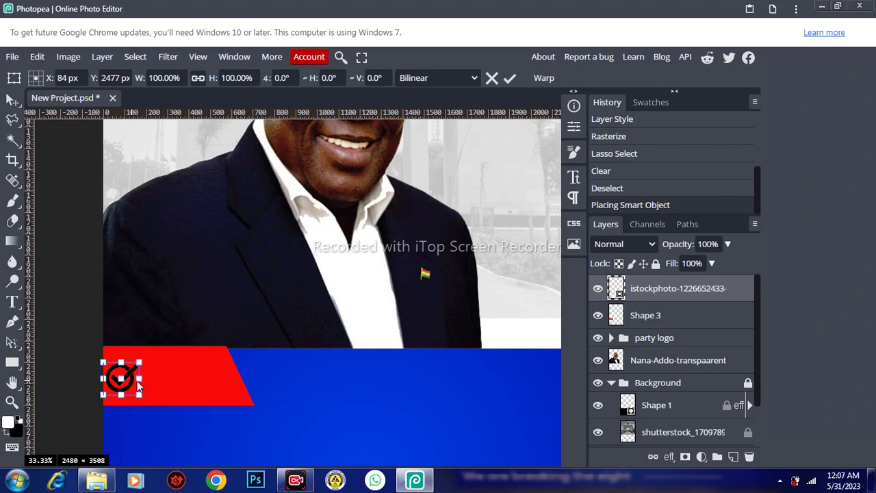
{"action": "mouse_move", "coordinate": [137, 382]}
{"action": "left_mouse_down"}
{"action": "mouse_move", "coordinate": [145, 382]}
{"action": "mouse_move", "coordinate": [130, 387]}
{"action": "left_mouse_up"}
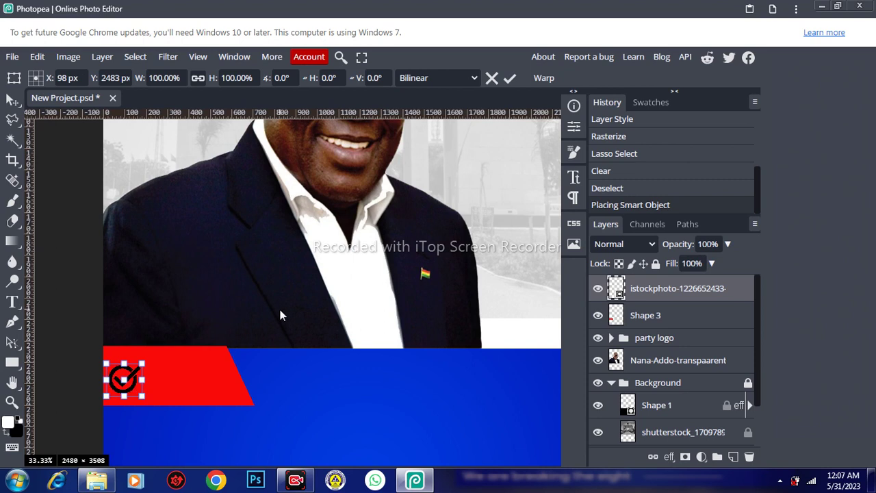
{"action": "left_click", "coordinate": [509, 79]}
{"action": "left_click", "coordinate": [508, 79]}
{"action": "right_click", "coordinate": [672, 291]}
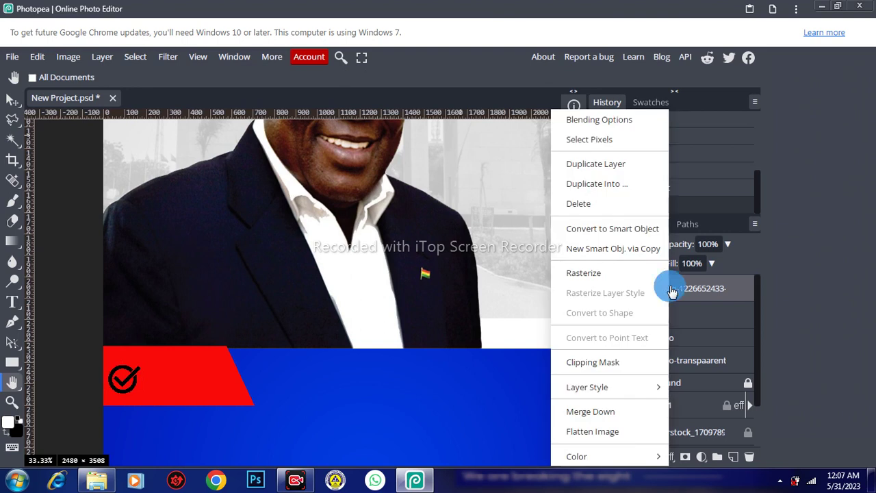
Give the checkmark icon a near-white #faf8f8 Color Overlay at 100% opacity
{"action": "left_click", "coordinate": [586, 122]}
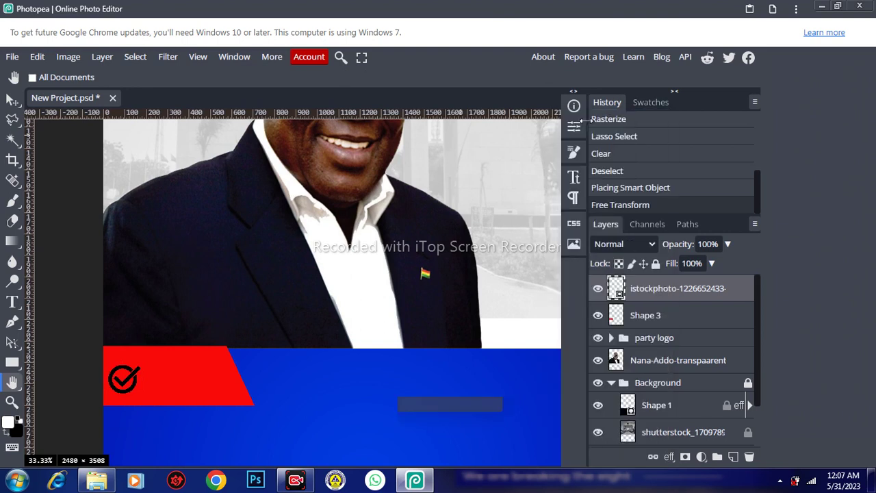
{"action": "left_click_drag", "start_coordinate": [397, 158], "coordinate": [603, 70]}
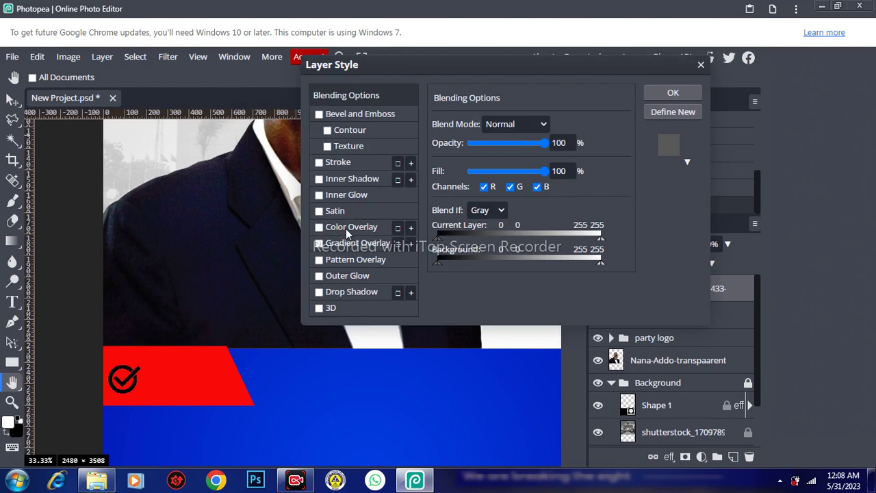
{"action": "left_click", "coordinate": [346, 228]}
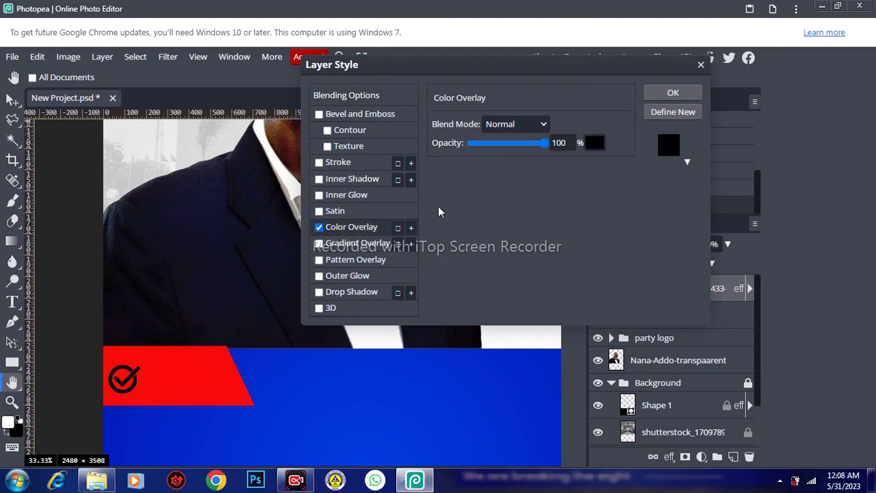
{"action": "left_click", "coordinate": [594, 143]}
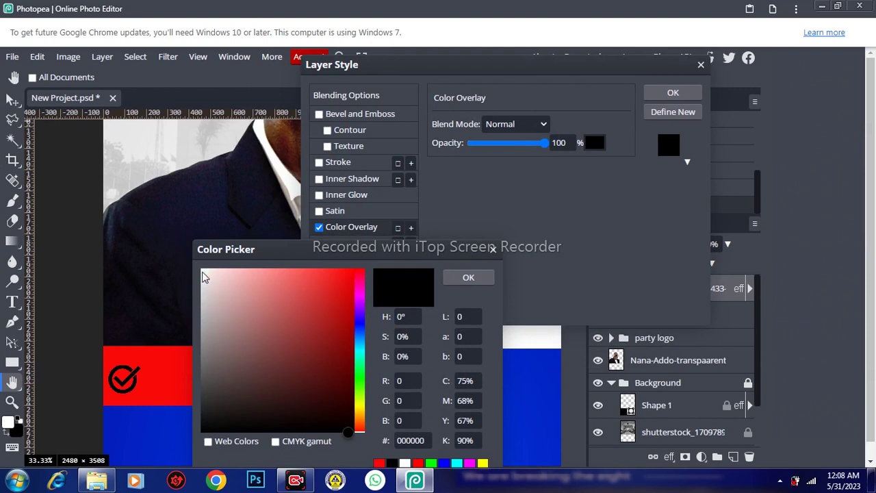
{"action": "left_click", "coordinate": [202, 272]}
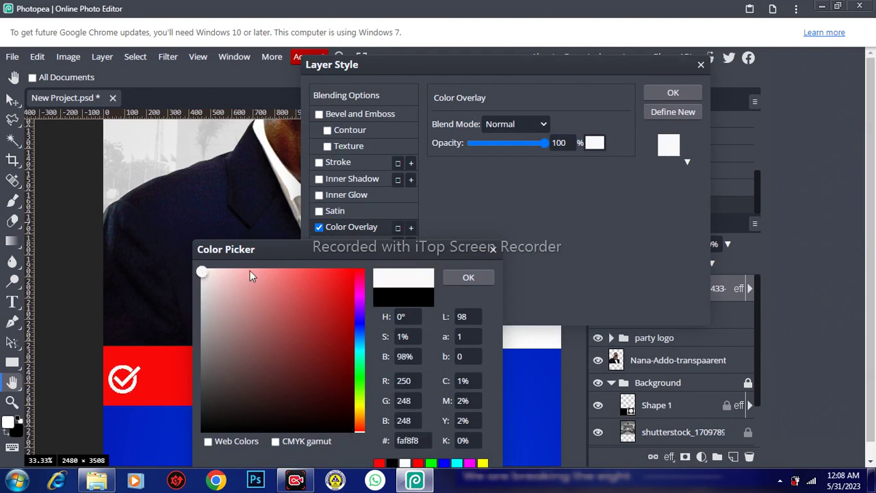
{"action": "left_click", "coordinate": [471, 277]}
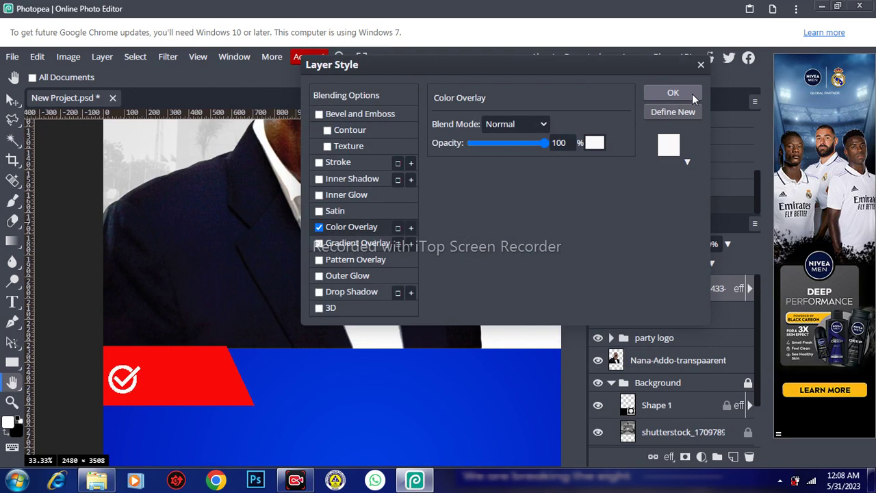
{"action": "left_click", "coordinate": [692, 94]}
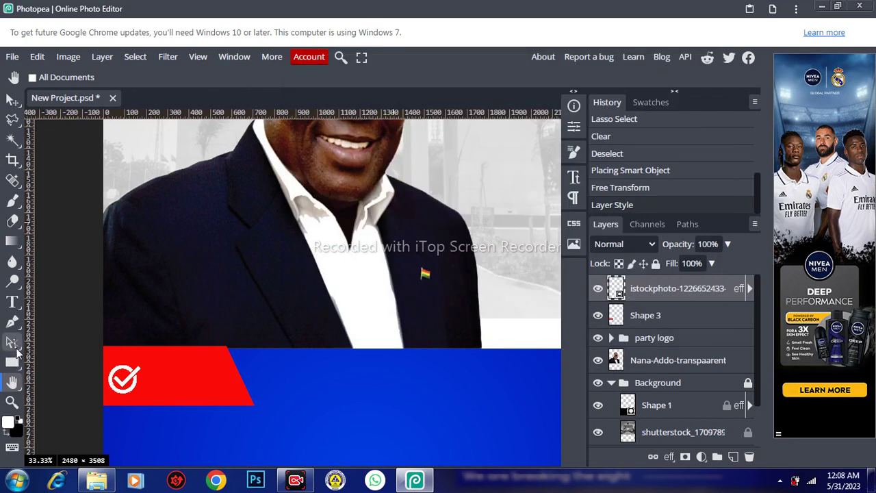
Add a text layer reading 'Vote' on the red banner
{"action": "left_click", "coordinate": [13, 304]}
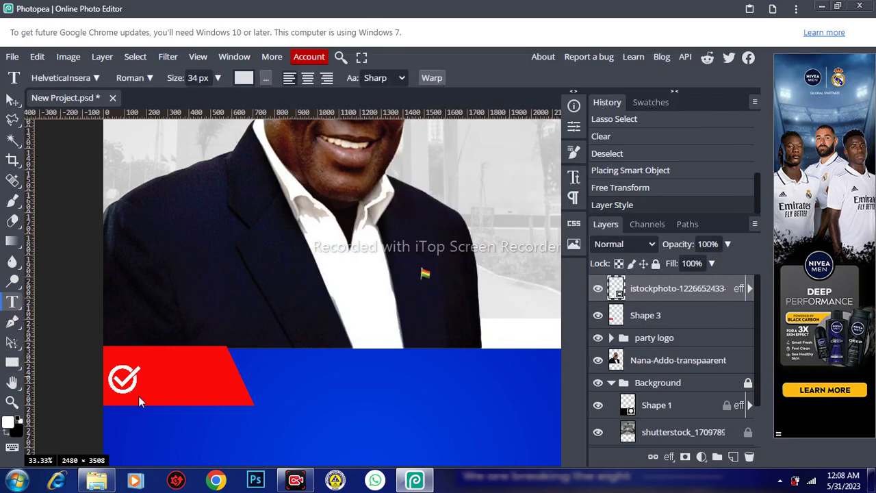
{"action": "left_click", "coordinate": [201, 374]}
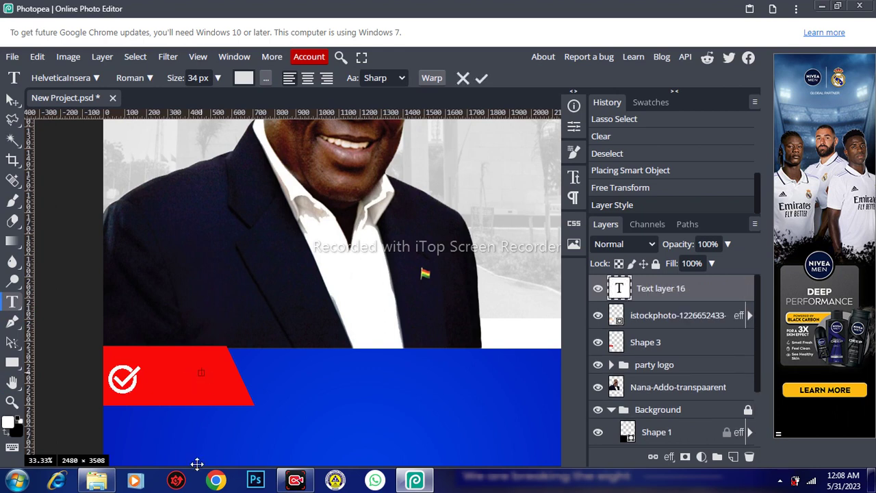
{"action": "type", "text": "y"}
{"action": "type", "text": "o"}
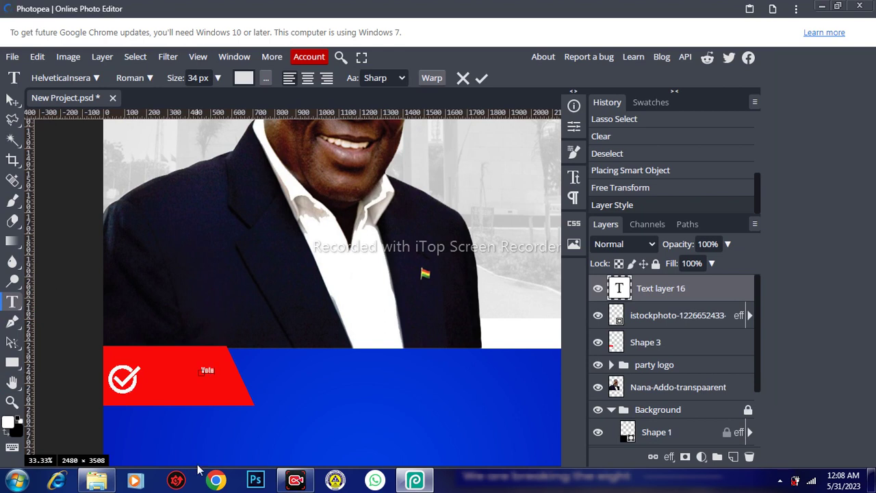
{"action": "type", "text": "te"}
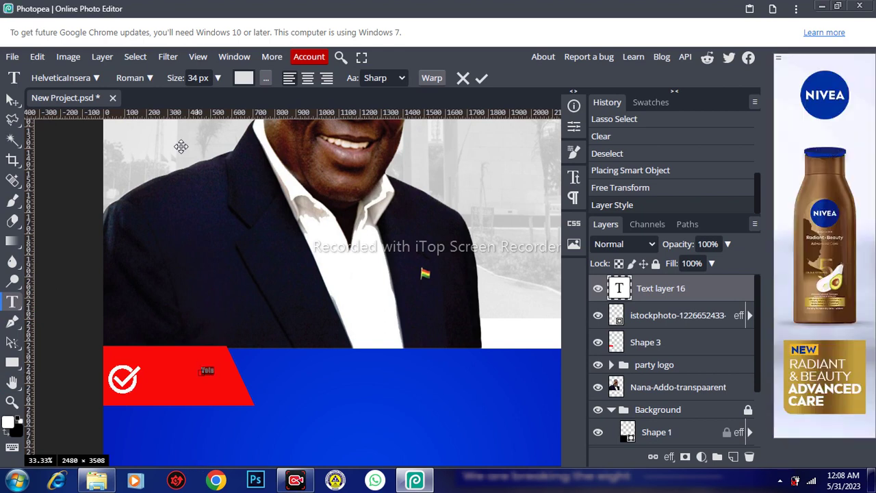
Enlarge the Vote text to 156 px and move it beside the checkmark
{"action": "left_click", "coordinate": [209, 78]}
{"action": "scroll", "coordinate": [209, 78], "scroll_direction": "up", "scroll_amount": 3}
{"action": "scroll", "coordinate": [209, 77], "scroll_direction": "up", "scroll_amount": 2}
{"action": "scroll", "coordinate": [209, 77], "scroll_direction": "up", "scroll_amount": 4}
{"action": "scroll", "coordinate": [209, 77], "scroll_direction": "up", "scroll_amount": 4}
{"action": "scroll", "coordinate": [209, 78], "scroll_direction": "up", "scroll_amount": 3}
{"action": "scroll", "coordinate": [209, 77], "scroll_direction": "up", "scroll_amount": 4}
{"action": "scroll", "coordinate": [209, 78], "scroll_direction": "up", "scroll_amount": 4}
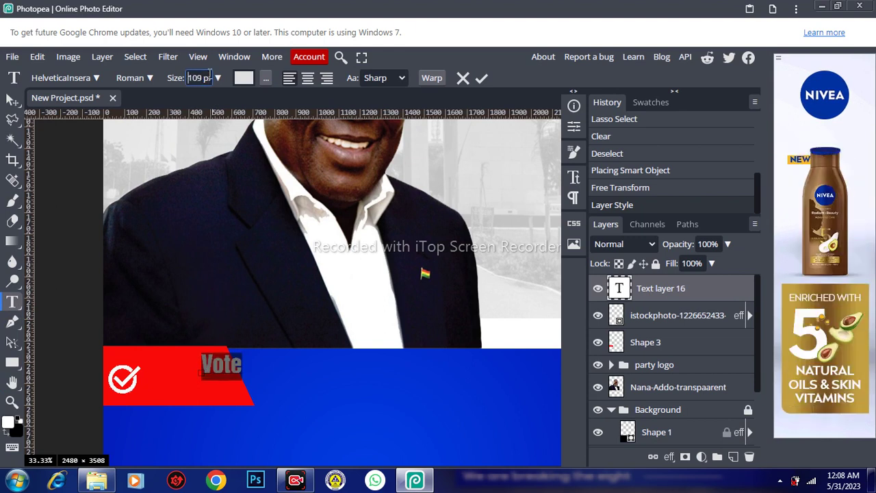
{"action": "scroll", "coordinate": [209, 78], "scroll_direction": "up", "scroll_amount": 4}
{"action": "scroll", "coordinate": [209, 78], "scroll_direction": "up", "scroll_amount": 2}
{"action": "scroll", "coordinate": [209, 77], "scroll_direction": "up", "scroll_amount": 4}
{"action": "scroll", "coordinate": [209, 78], "scroll_direction": "up", "scroll_amount": 1}
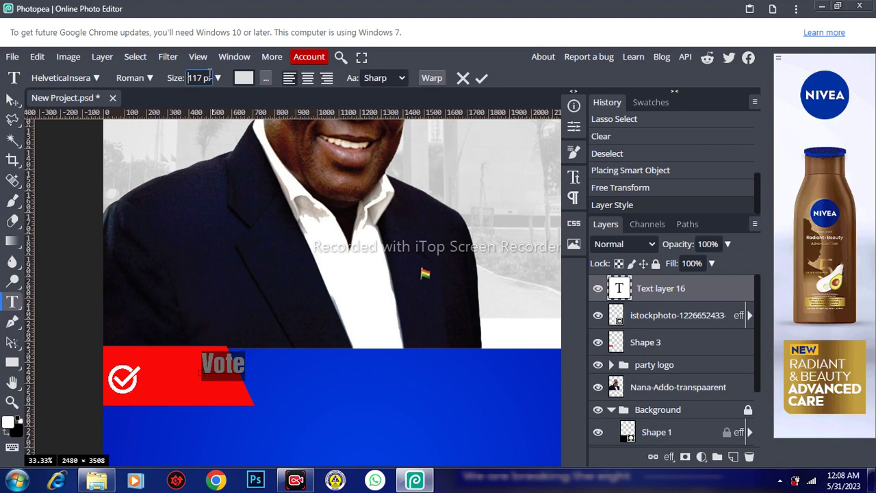
{"action": "scroll", "coordinate": [209, 77], "scroll_direction": "up", "scroll_amount": 1}
{"action": "scroll", "coordinate": [209, 78], "scroll_direction": "up", "scroll_amount": 5}
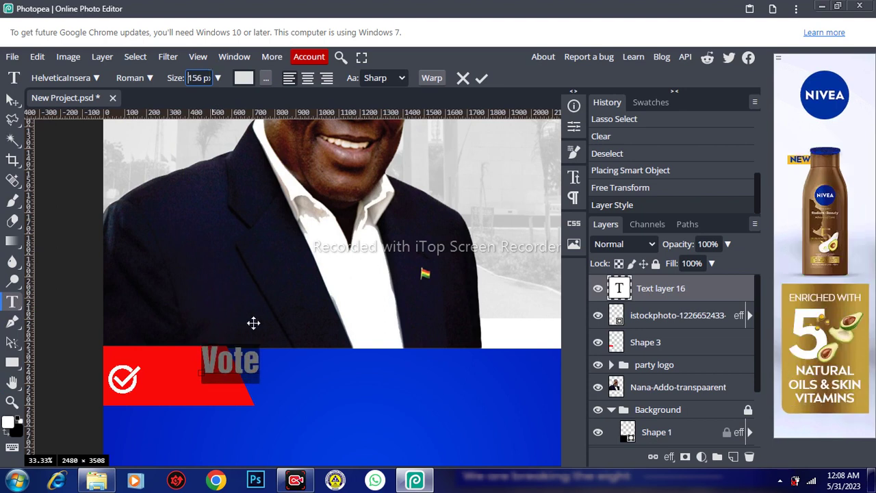
{"action": "left_click_drag", "start_coordinate": [248, 409], "coordinate": [204, 425]}
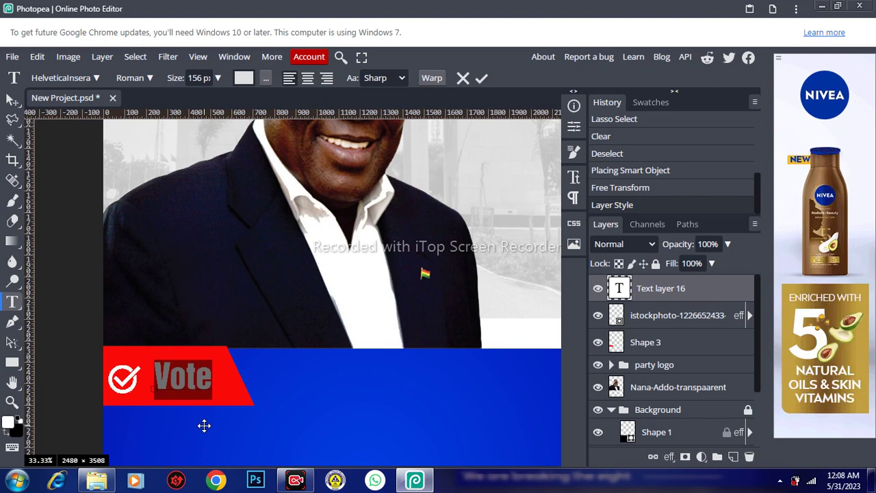
{"action": "left_click", "coordinate": [95, 78]}
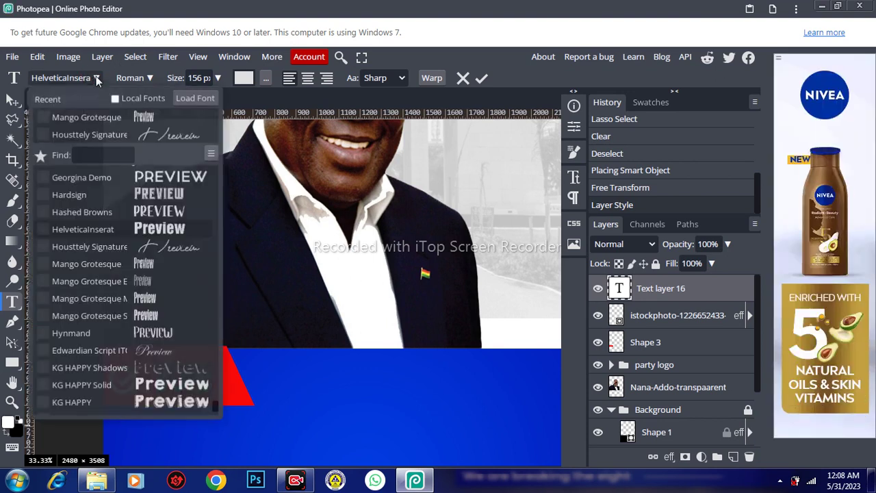
Set the Vote text's font to Poppins SemiBold
{"action": "left_click", "coordinate": [112, 157]}
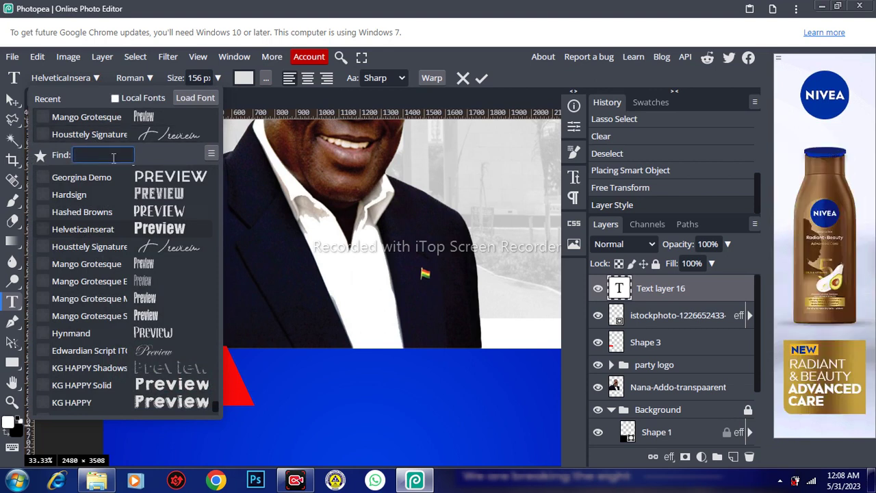
{"action": "type", "text": "p"}
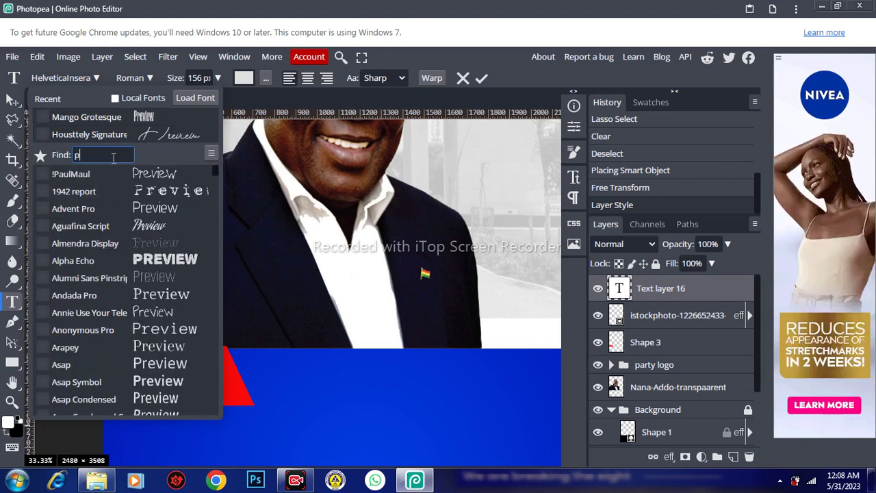
{"action": "type", "text": "op"}
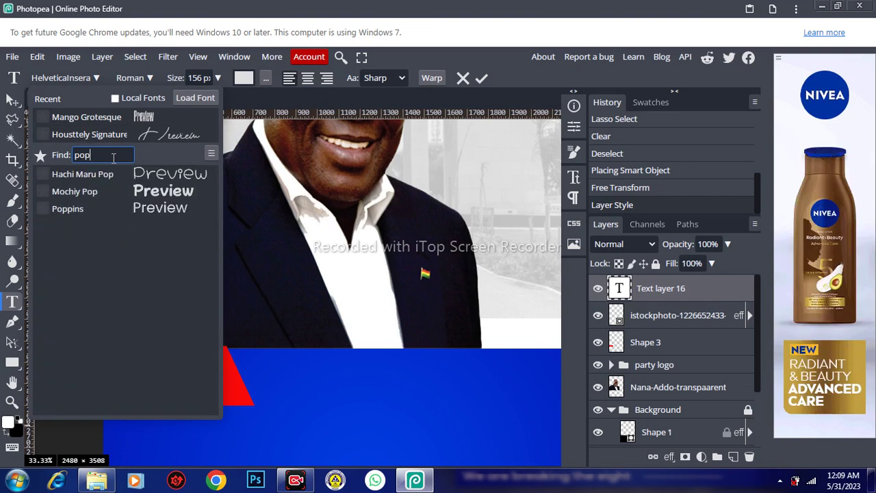
{"action": "left_click", "coordinate": [68, 208]}
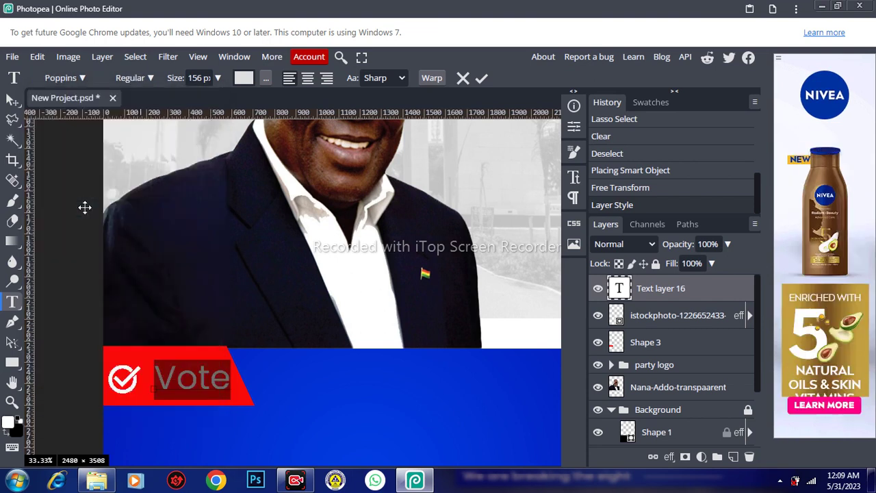
{"action": "left_click", "coordinate": [150, 77]}
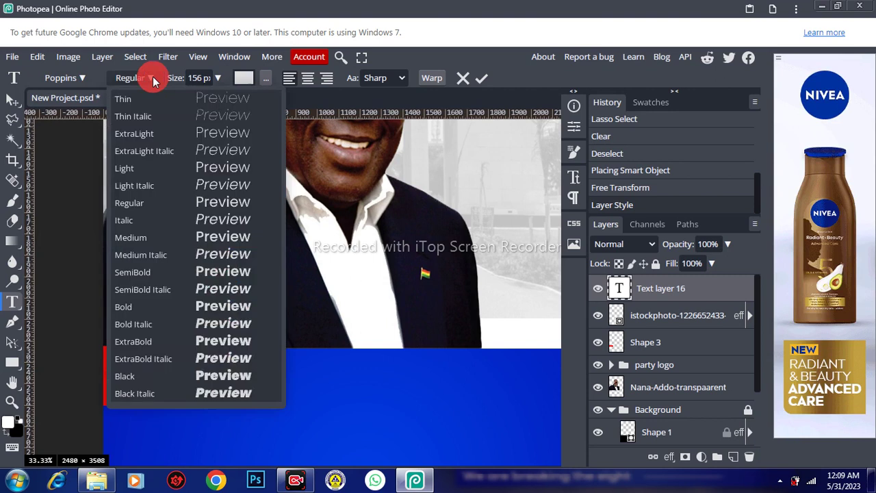
{"action": "left_click", "coordinate": [163, 272]}
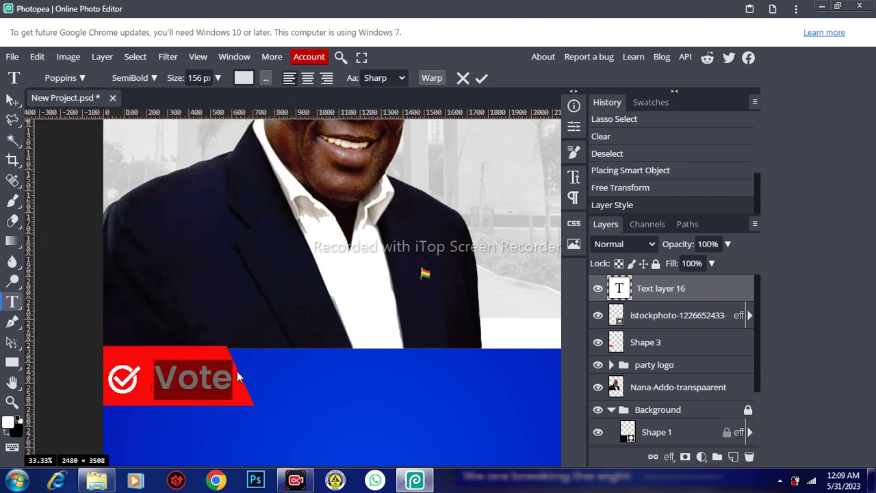
Nudge Vote slightly left toward the checkmark and commit the text
{"action": "left_click", "coordinate": [192, 424]}
{"action": "left_click_drag", "start_coordinate": [192, 424], "coordinate": [184, 426]}
{"action": "left_click", "coordinate": [483, 79]}
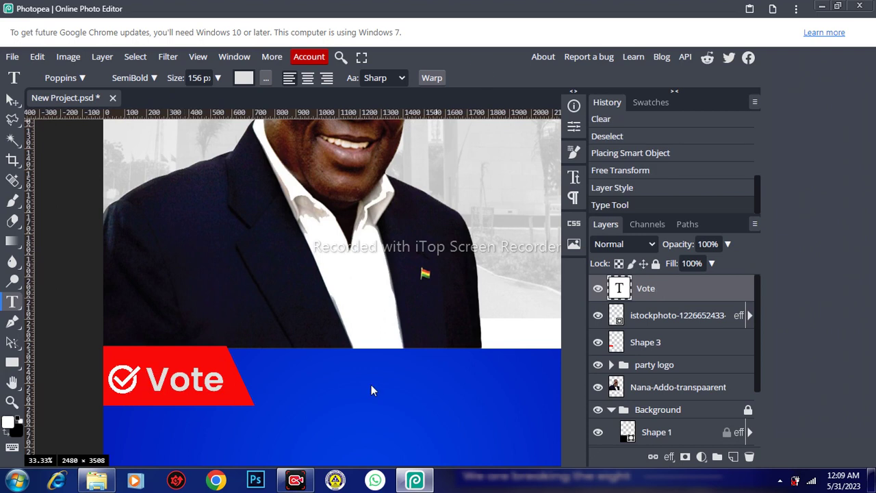
{"action": "key", "text": "h"}
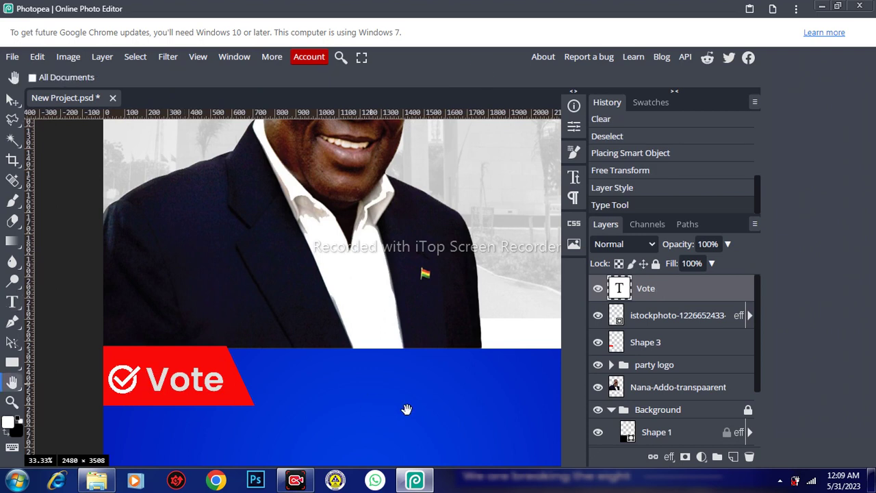
Zoom out to 25% and create Text layer 17 on the blue band below Vote
{"action": "mouse_move", "coordinate": [407, 408]}
{"action": "left_mouse_down"}
{"action": "mouse_move", "coordinate": [405, 305]}
{"action": "mouse_move", "coordinate": [385, 237]}
{"action": "mouse_move", "coordinate": [341, 215]}
{"action": "mouse_move", "coordinate": [347, 217]}
{"action": "left_mouse_up"}
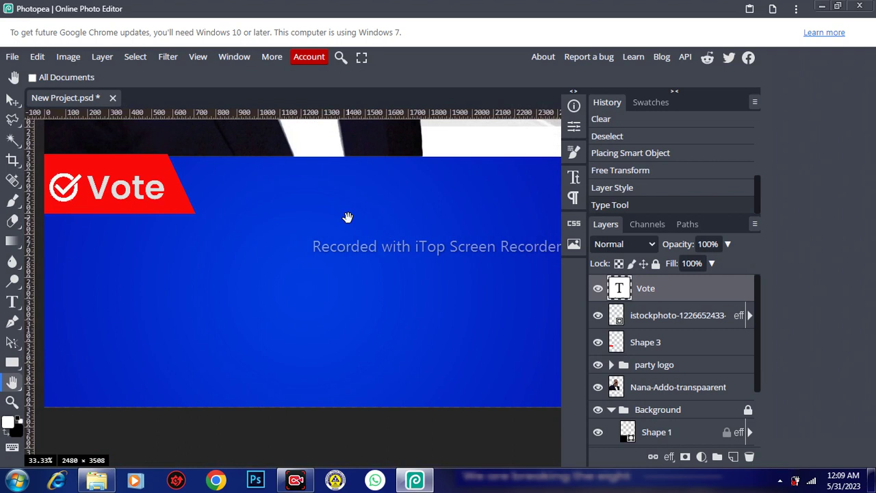
{"action": "scroll", "coordinate": [265, 306], "scroll_direction": "down", "scroll_amount": 1}
{"action": "left_click_drag", "start_coordinate": [280, 317], "coordinate": [270, 337]}
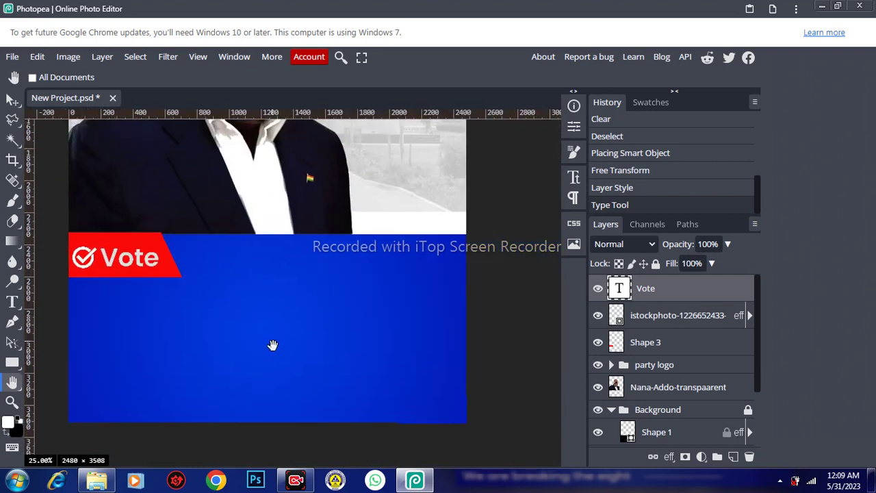
{"action": "left_click", "coordinate": [15, 306]}
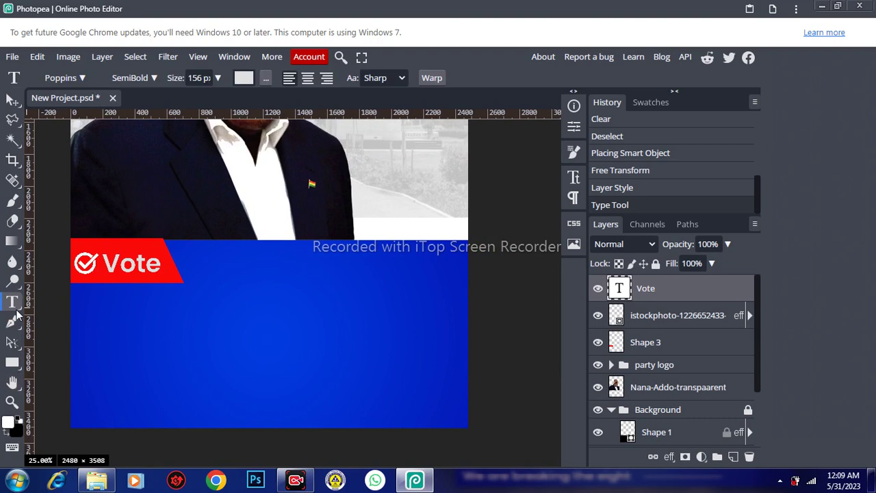
{"action": "left_click", "coordinate": [97, 292]}
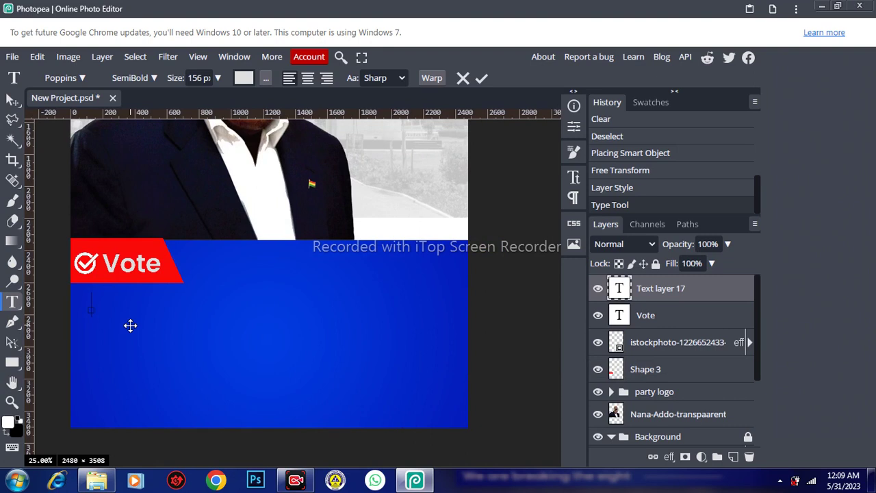
Type the candidate's full name on two lines in the new text layer, fixing the typo
{"action": "type", "text": "NABN"}
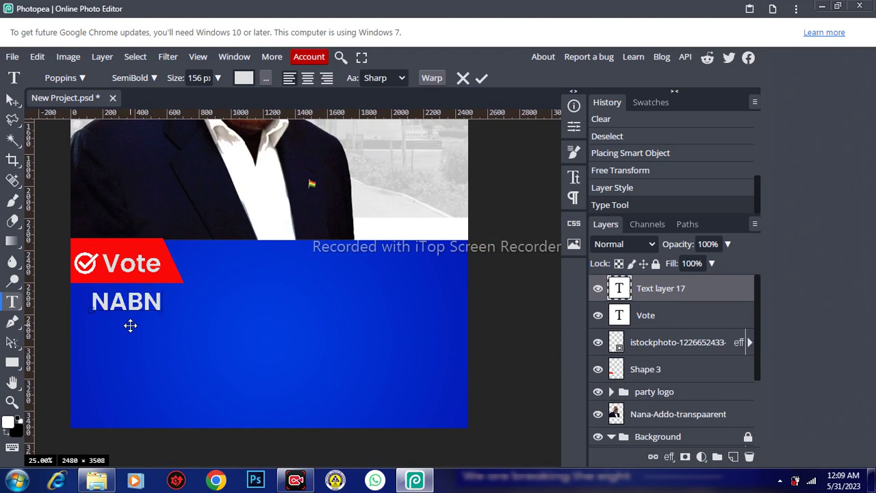
{"action": "key", "text": "BackSpace"}
{"action": "key", "text": "BackSpace"}
{"action": "type", "text": "NA"}
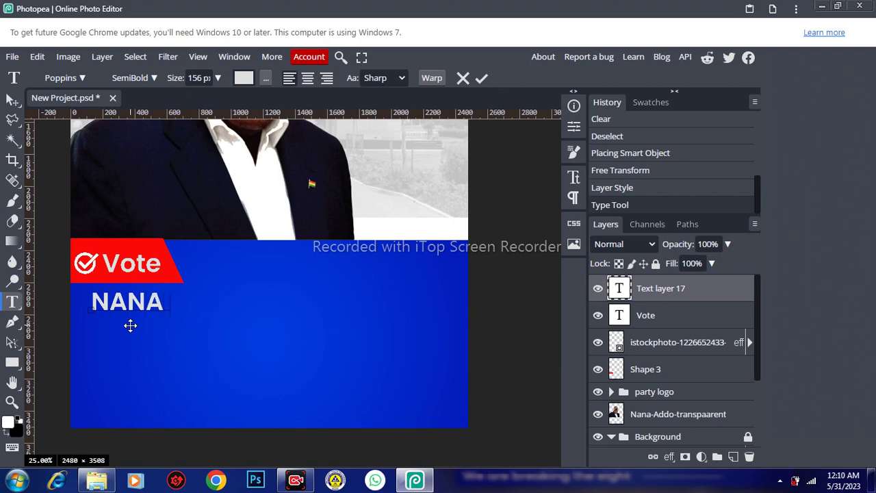
{"action": "type", "text": " ADDO "}
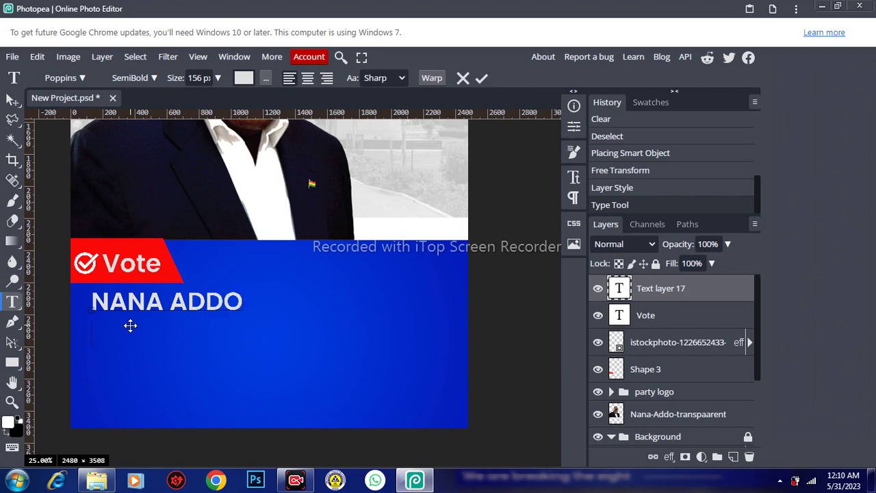
{"action": "type", "text": "DAN"}
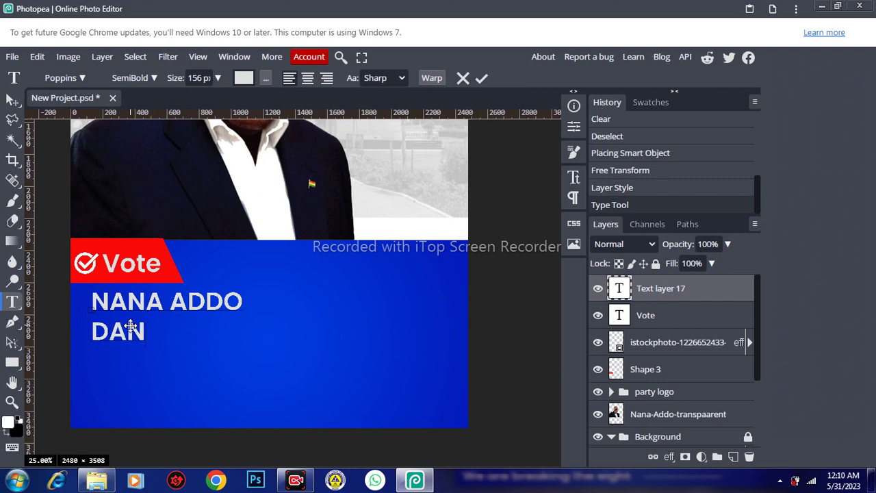
{"action": "type", "text": "KWA"}
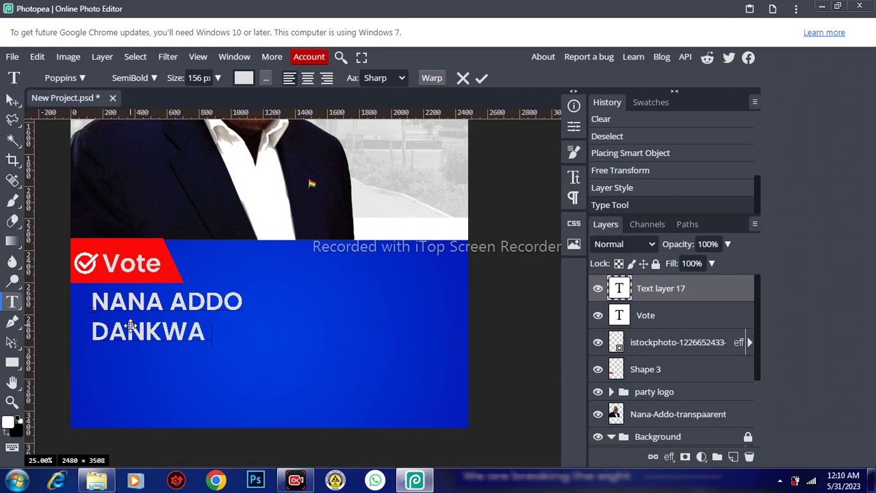
{"action": "type", "text": " AKUFFO"}
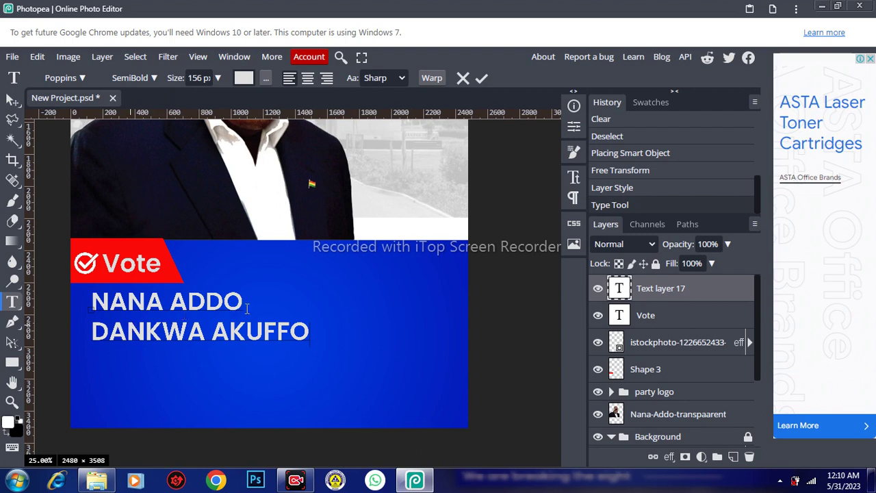
{"action": "mouse_move", "coordinate": [92, 313]}
{"action": "left_mouse_down"}
{"action": "mouse_move", "coordinate": [116, 311]}
{"action": "mouse_move", "coordinate": [93, 308]}
{"action": "left_mouse_up"}
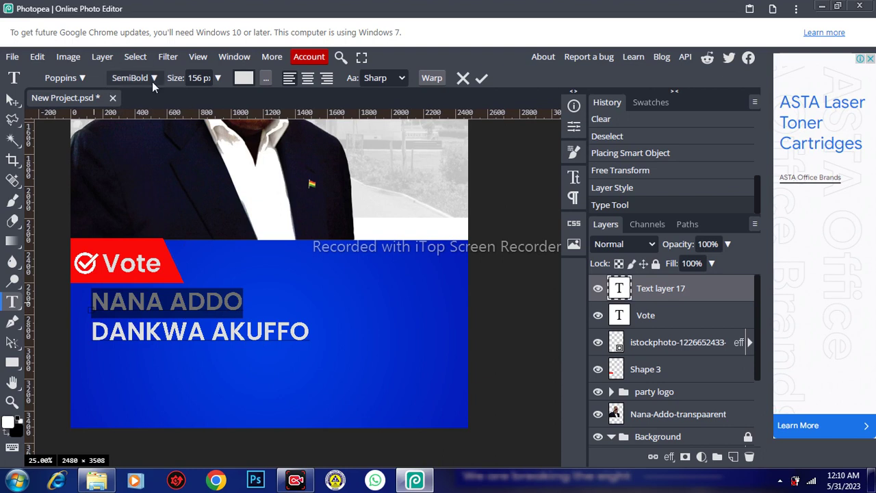
Set the first line of the name to ExtraBold weight
{"action": "left_click", "coordinate": [141, 78]}
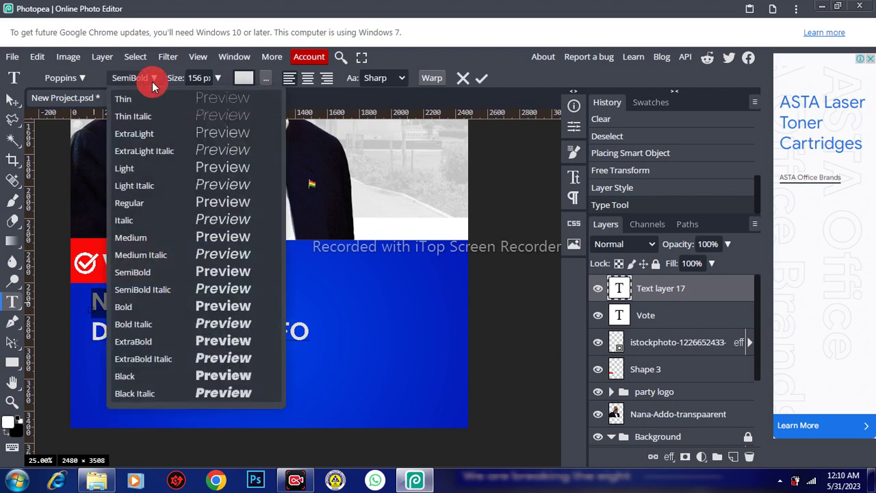
{"action": "left_click", "coordinate": [157, 345]}
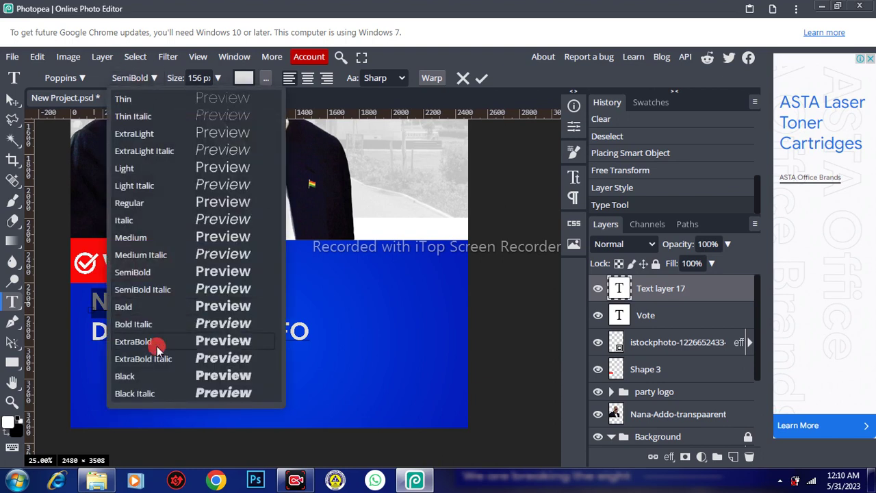
{"action": "left_click", "coordinate": [156, 346]}
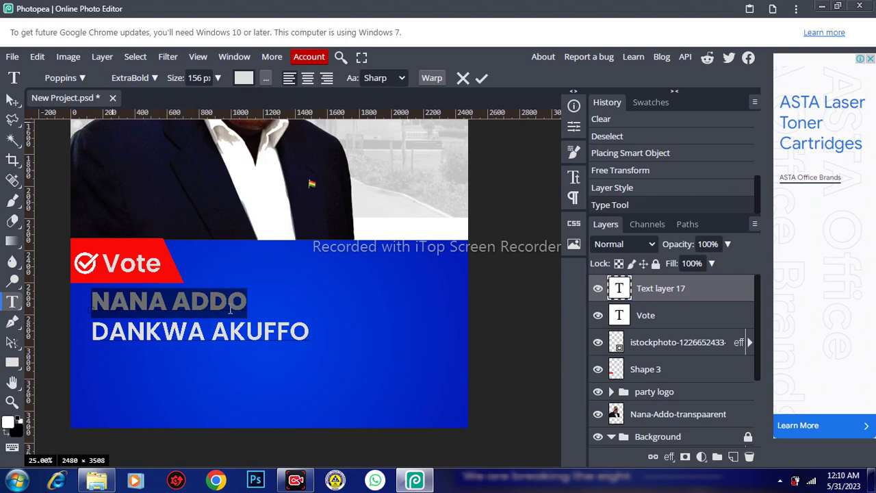
{"action": "left_click_drag", "start_coordinate": [314, 305], "coordinate": [303, 320]}
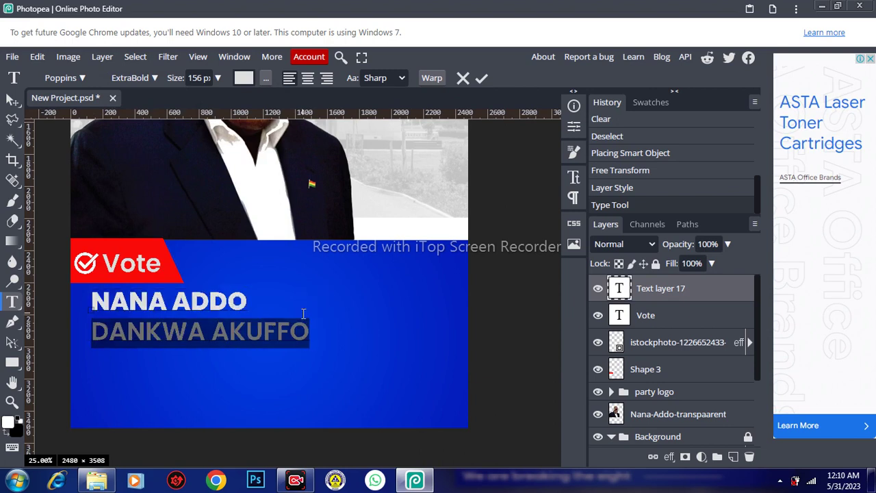
{"action": "left_click", "coordinate": [245, 325]}
Shift the name slightly left, commit it, and add a vertical guide at the canvas left edge
{"action": "left_click_drag", "start_coordinate": [227, 400], "coordinate": [217, 399]}
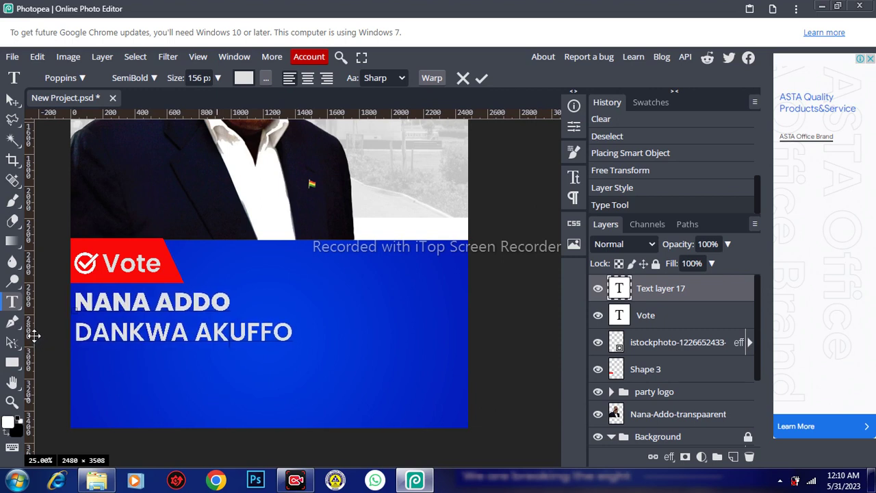
{"action": "left_click", "coordinate": [12, 100]}
{"action": "left_click_drag", "start_coordinate": [33, 269], "coordinate": [75, 277]}
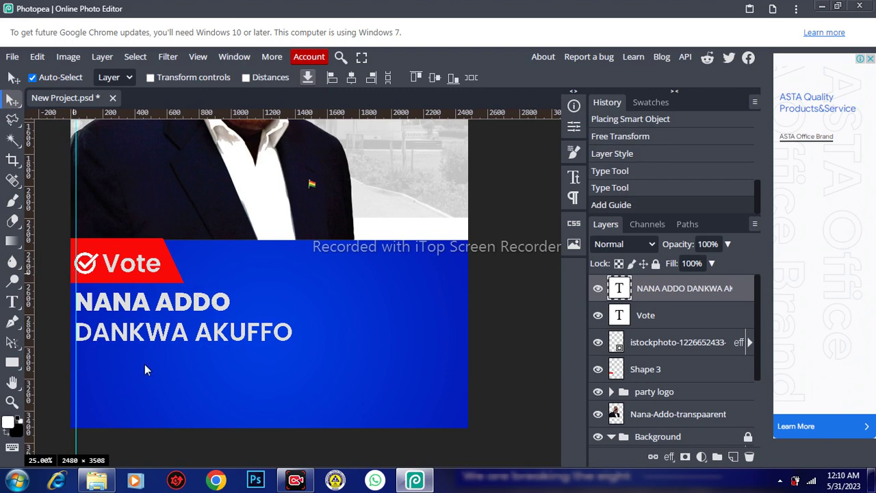
Scale the two-line name text up to about 137% width and 146% height
{"action": "key", "text": "ctrl+t"}
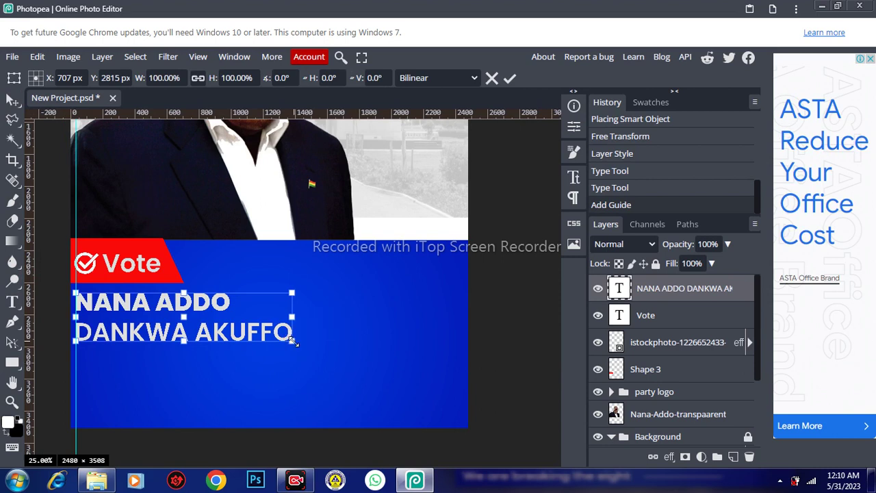
{"action": "left_click_drag", "start_coordinate": [293, 341], "coordinate": [372, 364]}
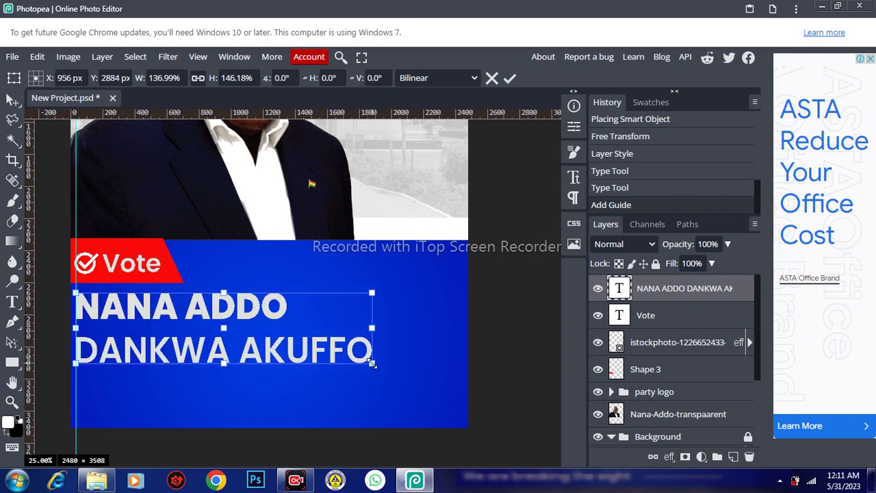
{"action": "left_click", "coordinate": [511, 77]}
{"action": "left_click", "coordinate": [510, 77]}
{"action": "left_click", "coordinate": [511, 78]}
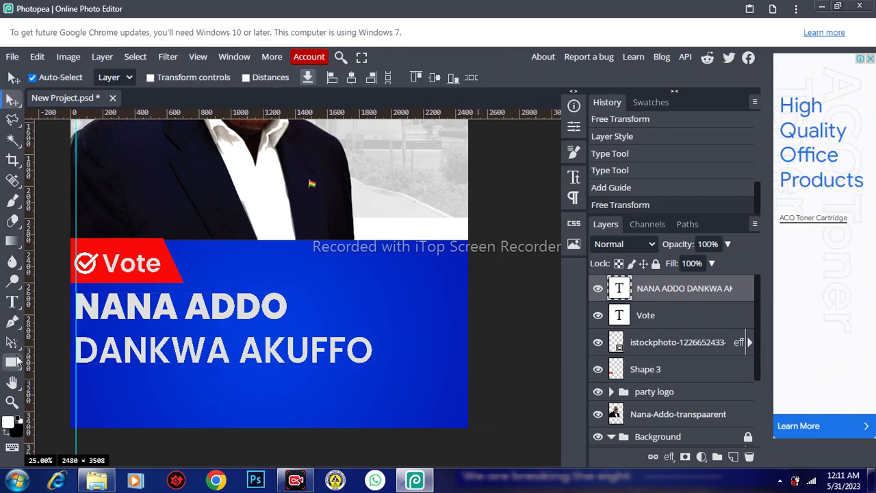
Select just the first line of the name text
{"action": "left_click", "coordinate": [190, 308]}
{"action": "key", "text": "ctrl+a"}
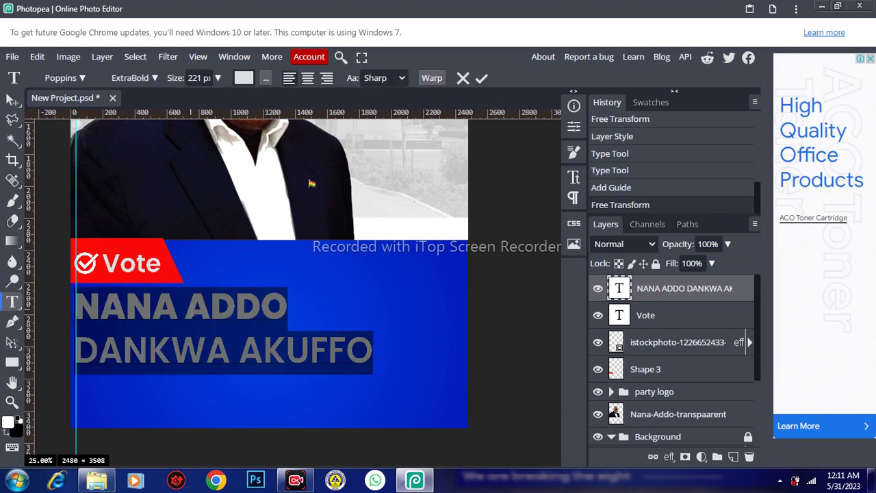
{"action": "left_click", "coordinate": [222, 308]}
{"action": "left_click_drag", "start_coordinate": [288, 307], "coordinate": [185, 309]}
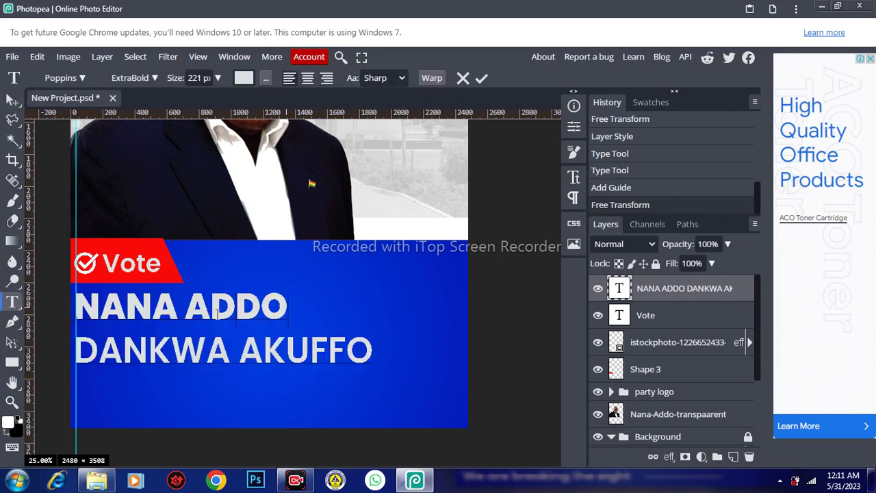
{"action": "left_click_drag", "start_coordinate": [120, 313], "coordinate": [74, 313]}
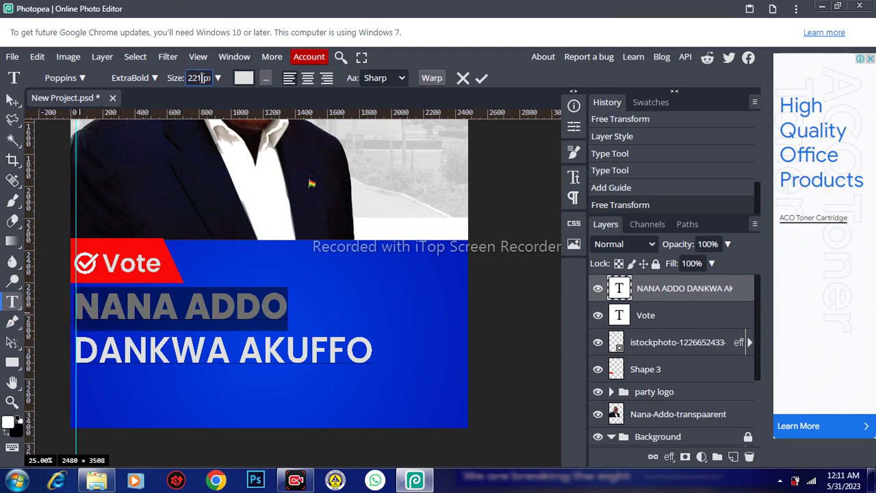
Raise the first line's font size to about 305 px and commit
{"action": "scroll", "coordinate": [202, 77], "scroll_direction": "up", "scroll_amount": 2}
{"action": "scroll", "coordinate": [202, 78], "scroll_direction": "up", "scroll_amount": 2}
{"action": "scroll", "coordinate": [201, 77], "scroll_direction": "up", "scroll_amount": 2}
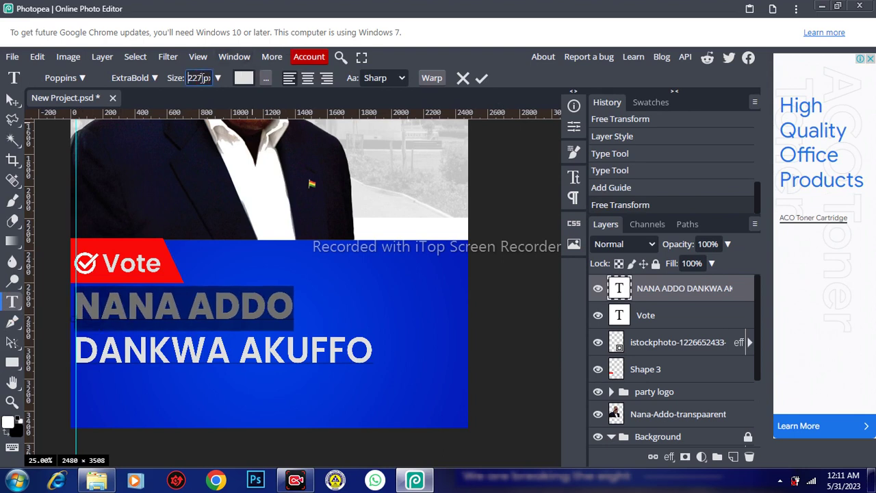
{"action": "scroll", "coordinate": [202, 77], "scroll_direction": "up", "scroll_amount": 4}
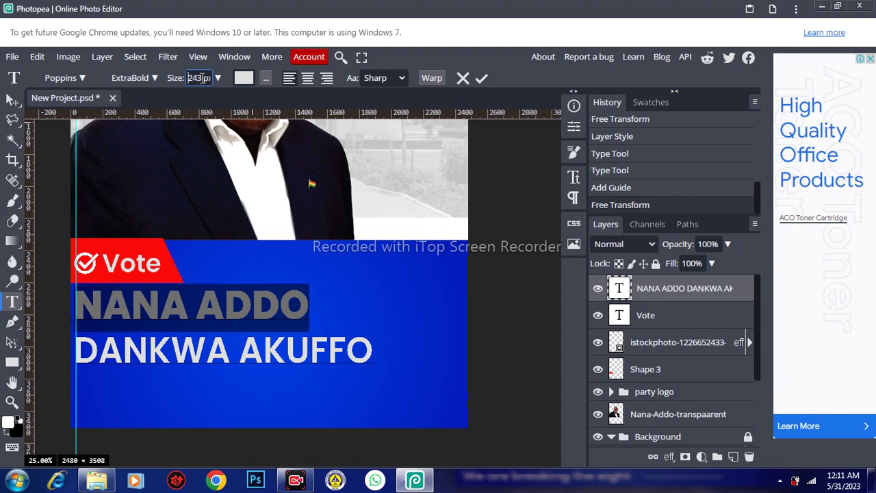
{"action": "scroll", "coordinate": [202, 77], "scroll_direction": "up", "scroll_amount": 5}
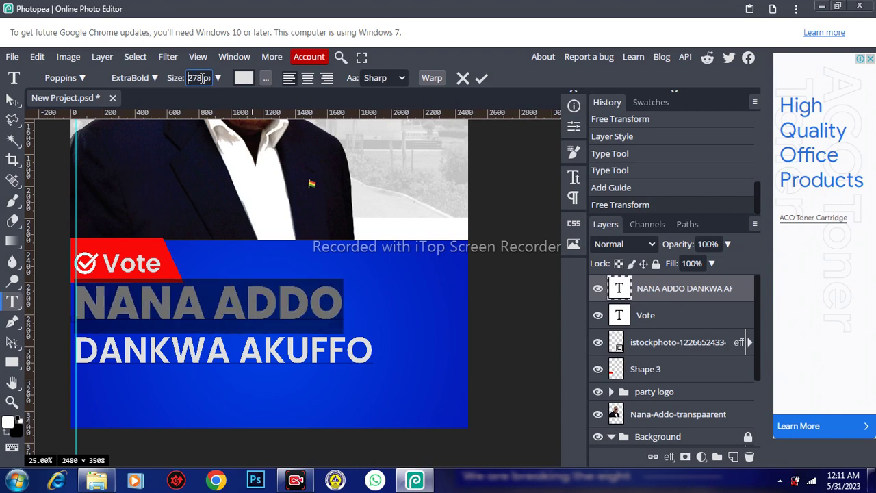
{"action": "scroll", "coordinate": [202, 78], "scroll_direction": "up", "scroll_amount": 2}
{"action": "scroll", "coordinate": [202, 77], "scroll_direction": "up", "scroll_amount": 1}
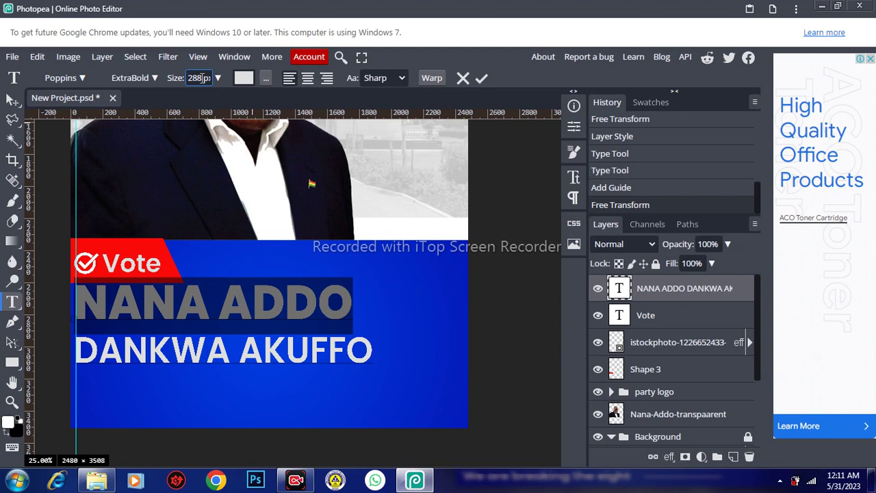
{"action": "scroll", "coordinate": [202, 77], "scroll_direction": "up", "scroll_amount": 1}
{"action": "scroll", "coordinate": [202, 77], "scroll_direction": "up", "scroll_amount": 1}
{"action": "scroll", "coordinate": [202, 78], "scroll_direction": "up", "scroll_amount": 1}
{"action": "scroll", "coordinate": [202, 77], "scroll_direction": "up", "scroll_amount": 1}
{"action": "scroll", "coordinate": [202, 77], "scroll_direction": "up", "scroll_amount": 1}
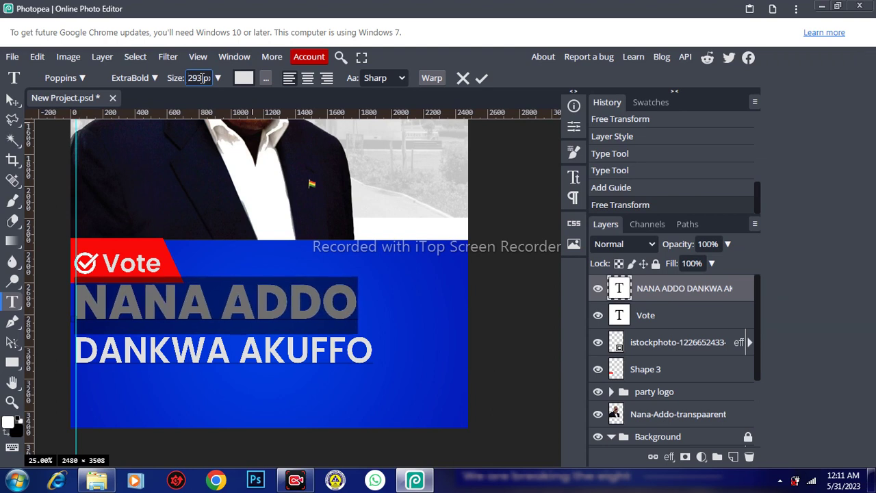
{"action": "key", "text": "Up"}
{"action": "key", "text": "Up"}
{"action": "key", "text": "Up"}
{"action": "key", "text": "Up"}
{"action": "key", "text": "Up"}
{"action": "key", "text": "Up"}
{"action": "key", "text": "Up"}
{"action": "key", "text": "Up"}
{"action": "key", "text": "Up"}
{"action": "key", "text": "Up"}
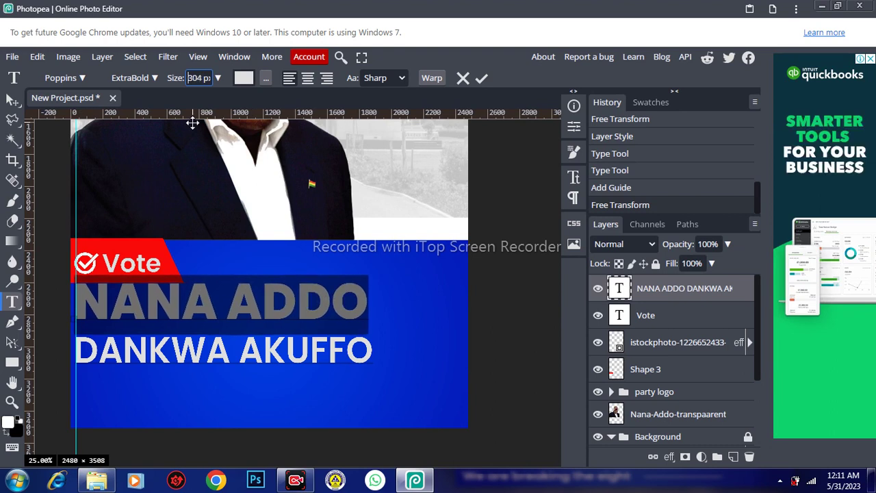
{"action": "key", "text": "Up"}
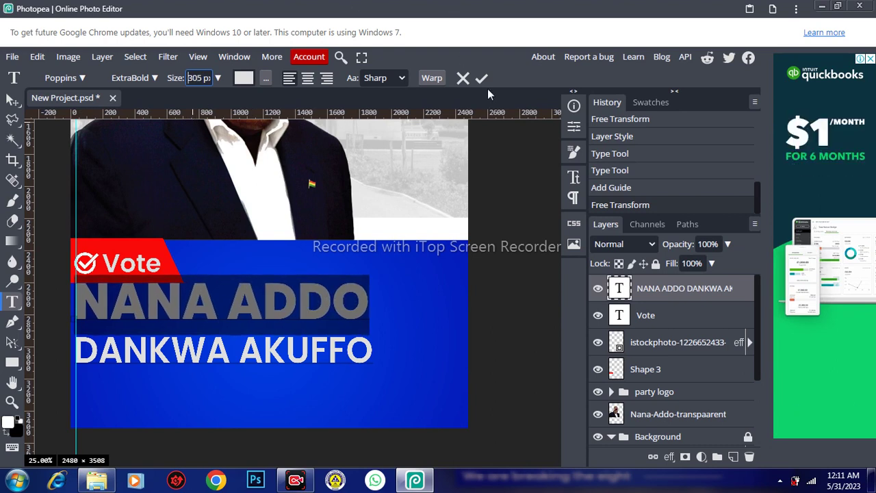
{"action": "left_click", "coordinate": [482, 80]}
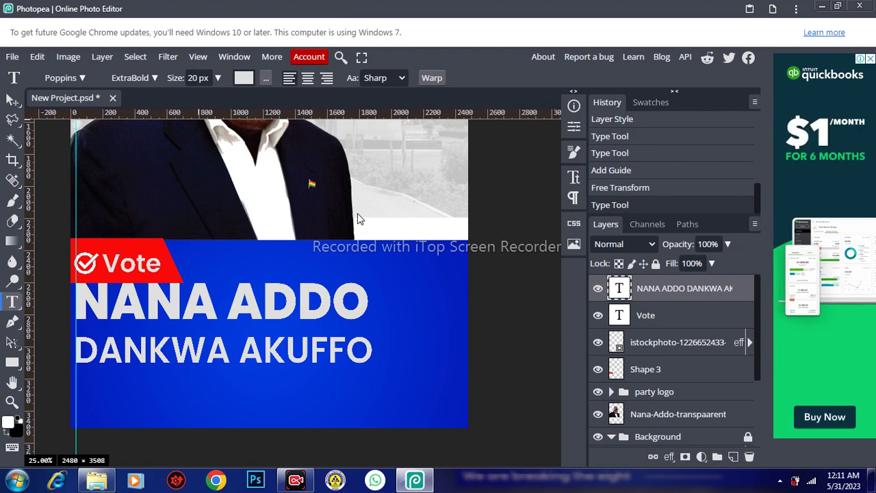
Nudge the name down and draw a white bar about 1840 × 117 px beneath it
{"action": "key", "text": "v"}
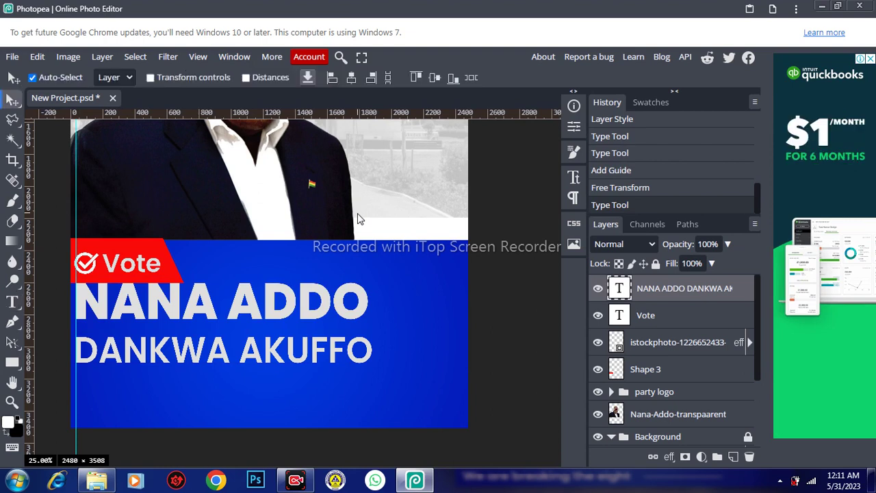
{"action": "key", "text": "shift+Down"}
{"action": "key", "text": "shift+Down"}
{"action": "key", "text": "shift+Down"}
{"action": "key", "text": "shift+Down"}
{"action": "key", "text": "shift+Down"}
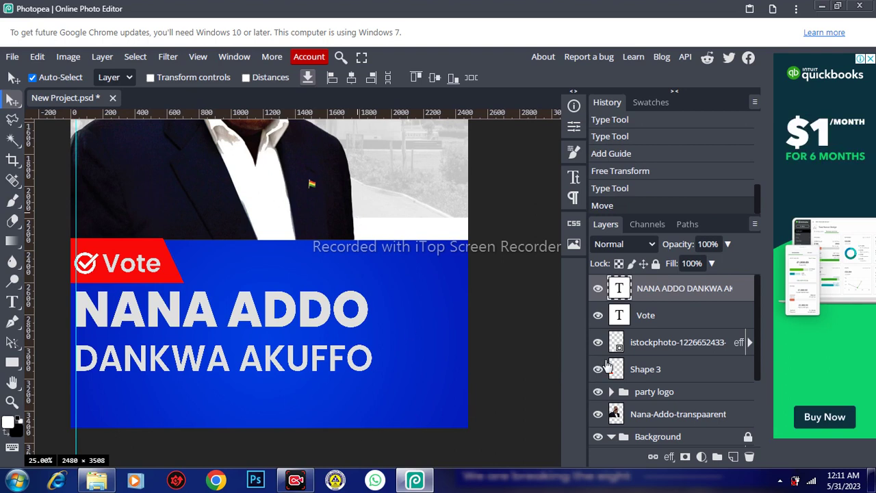
{"action": "left_click", "coordinate": [12, 363]}
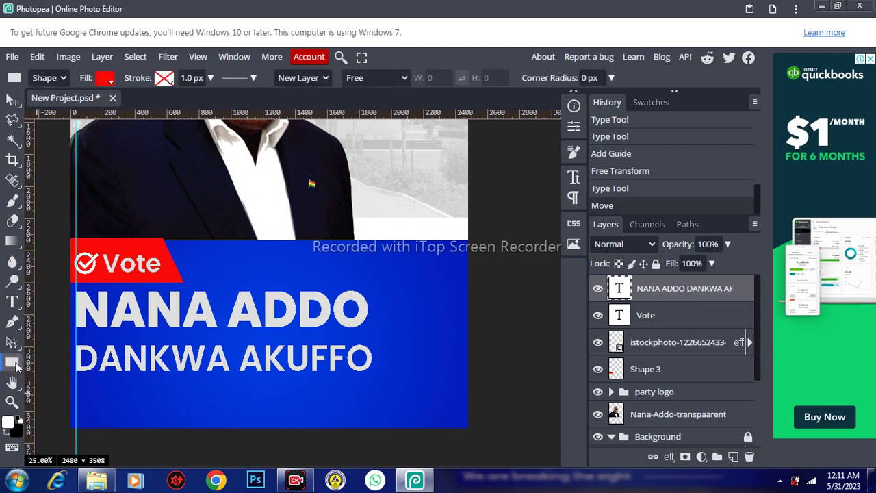
{"action": "left_click", "coordinate": [105, 78]}
{"action": "left_click", "coordinate": [140, 153]}
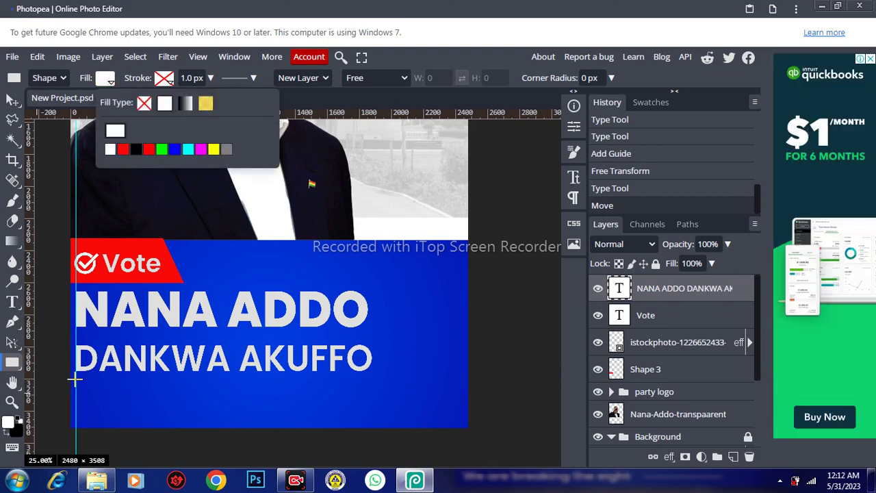
{"action": "left_click_drag", "start_coordinate": [75, 380], "coordinate": [369, 397]}
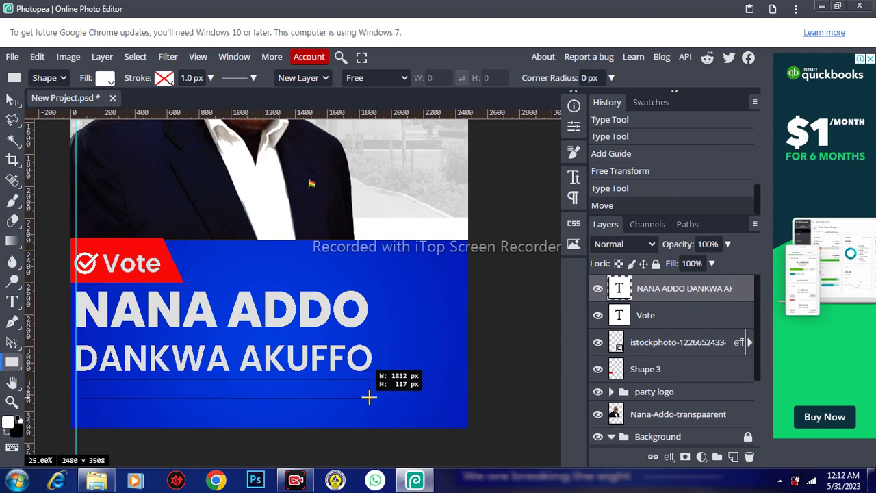
{"action": "left_click_drag", "start_coordinate": [370, 397], "coordinate": [370, 398]}
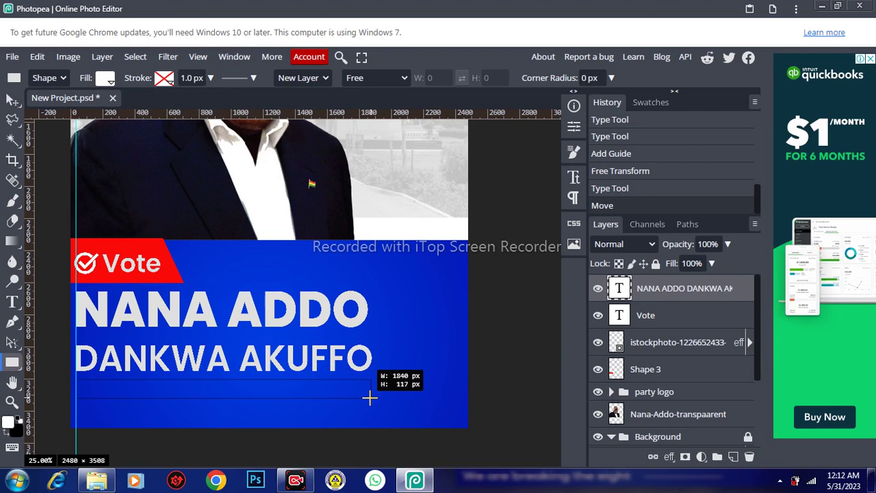
{"action": "left_click_drag", "start_coordinate": [370, 398], "coordinate": [370, 397]}
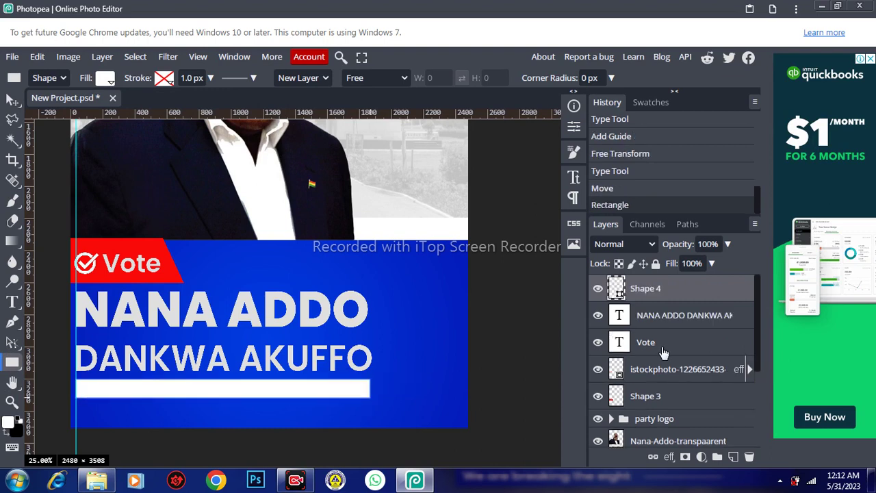
{"action": "left_click", "coordinate": [13, 304]}
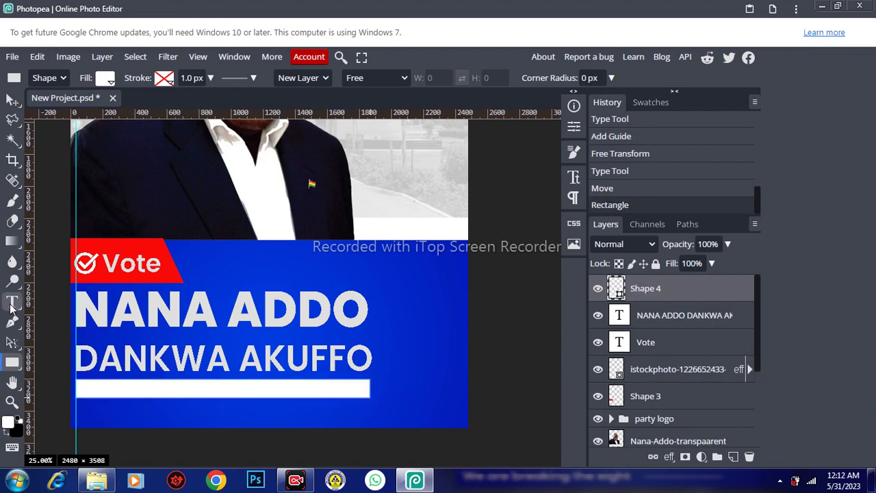
Type the subtitle 'AS PRESIFENT OF REPUBLIC OF GHANA' below the white bar
{"action": "left_click", "coordinate": [116, 405]}
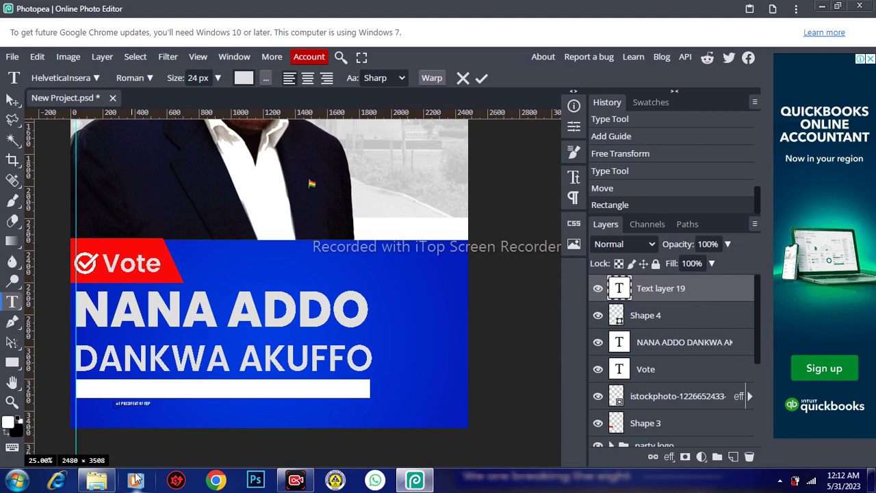
{"action": "type", "text": "UBLIC OF GHANA"}
{"action": "key", "text": "ctrl+a"}
Enlarge the subtitle text to 134 px
{"action": "left_click", "coordinate": [213, 77]}
{"action": "scroll", "coordinate": [213, 77], "scroll_direction": "up", "scroll_amount": 5}
{"action": "scroll", "coordinate": [213, 78], "scroll_direction": "up", "scroll_amount": 8}
{"action": "scroll", "coordinate": [213, 77], "scroll_direction": "up", "scroll_amount": 10}
{"action": "scroll", "coordinate": [213, 78], "scroll_direction": "up", "scroll_amount": 12}
{"action": "scroll", "coordinate": [213, 78], "scroll_direction": "up", "scroll_amount": 11}
{"action": "scroll", "coordinate": [213, 78], "scroll_direction": "up", "scroll_amount": 2}
{"action": "scroll", "coordinate": [213, 78], "scroll_direction": "up", "scroll_amount": 2}
{"action": "scroll", "coordinate": [213, 77], "scroll_direction": "up", "scroll_amount": 2}
{"action": "scroll", "coordinate": [212, 77], "scroll_direction": "up", "scroll_amount": 1}
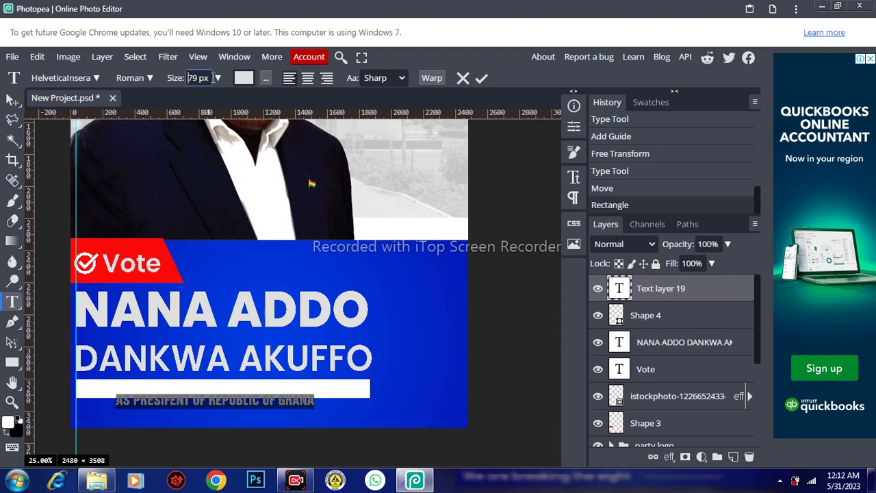
{"action": "scroll", "coordinate": [213, 77], "scroll_direction": "up", "scroll_amount": 15}
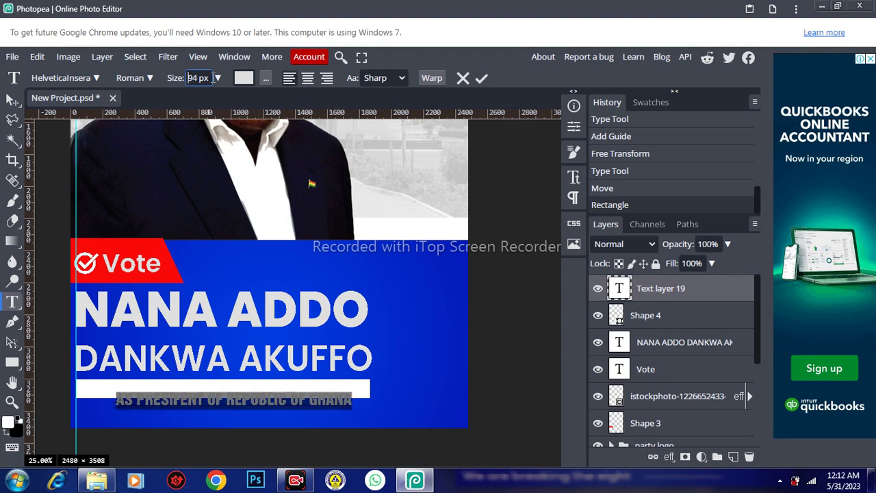
{"action": "scroll", "coordinate": [213, 77], "scroll_direction": "up", "scroll_amount": 20}
{"action": "scroll", "coordinate": [212, 77], "scroll_direction": "up", "scroll_amount": 18}
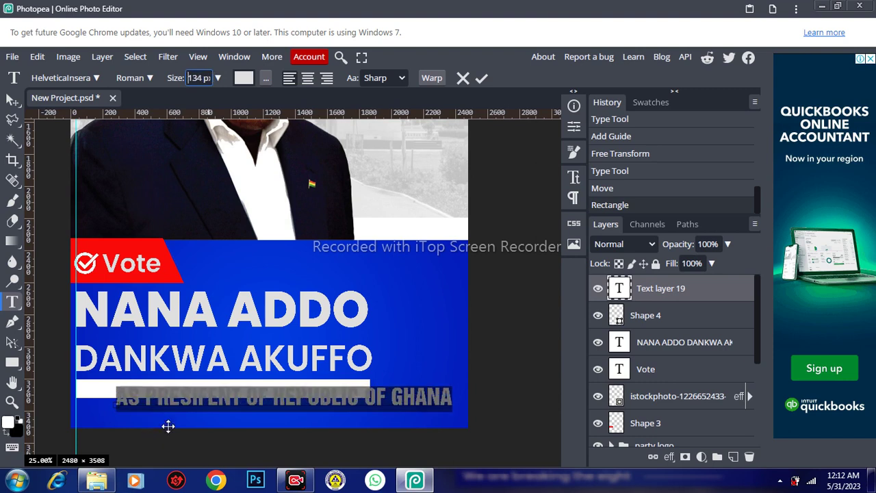
{"action": "left_click", "coordinate": [87, 78]}
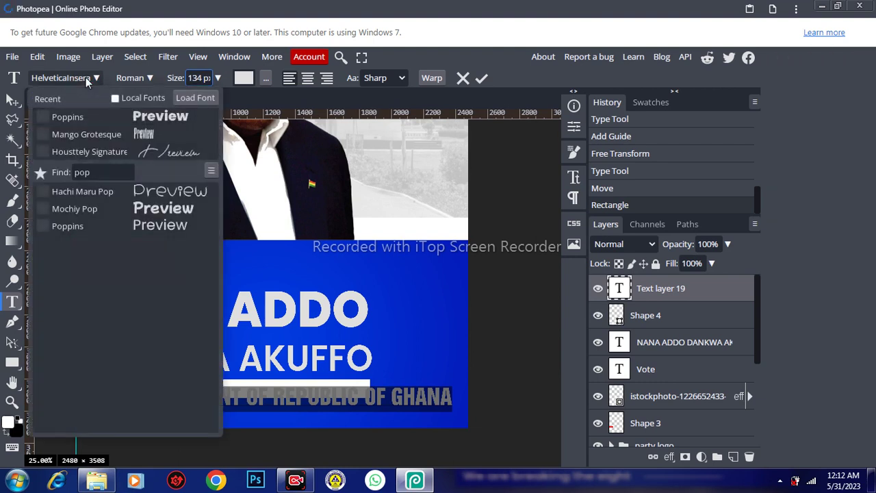
Set the subtitle to Poppins SemiBold at 95 px and move it onto the white bar
{"action": "key", "text": "Escape"}
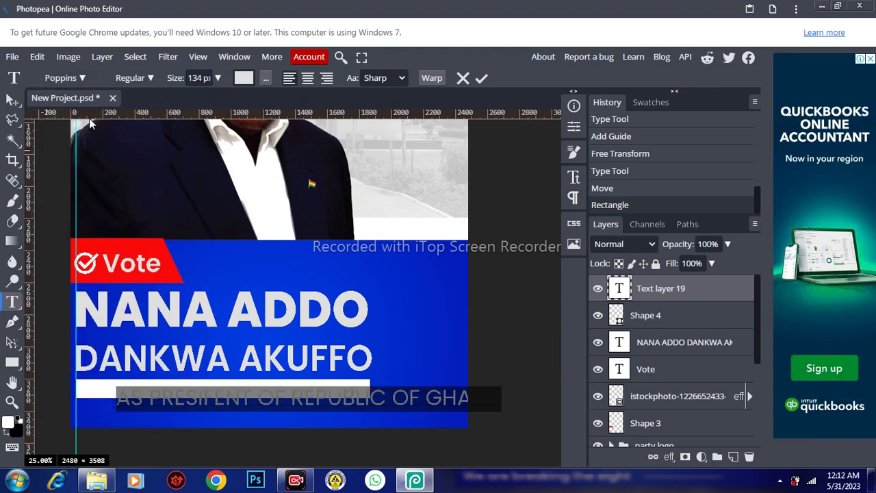
{"action": "left_click", "coordinate": [141, 80]}
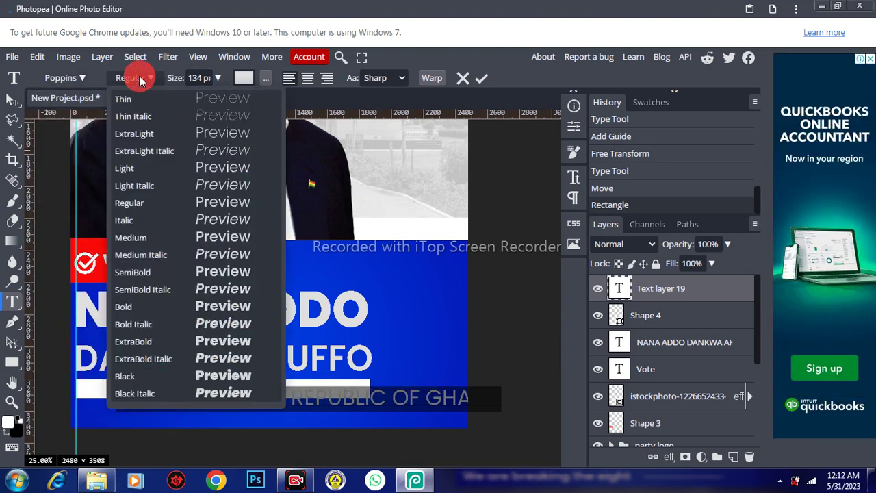
{"action": "left_click", "coordinate": [142, 271]}
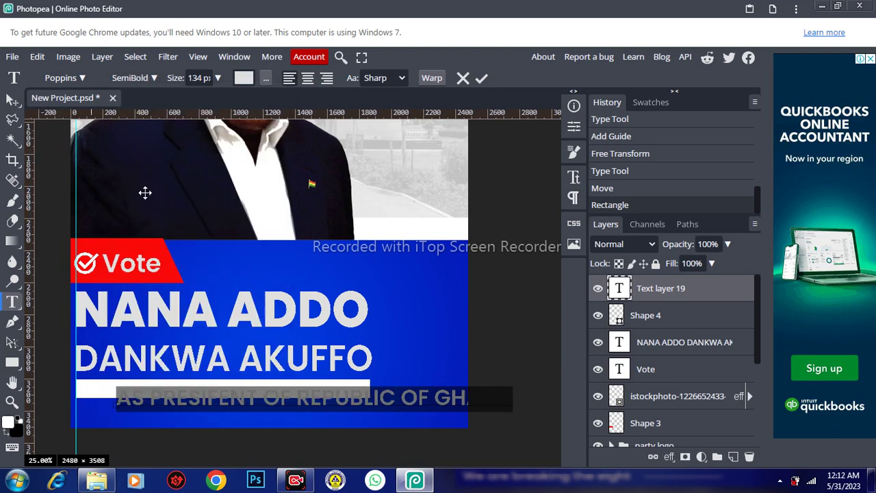
{"action": "left_click", "coordinate": [206, 78]}
{"action": "key", "text": "Down"}
{"action": "key", "text": "Down"}
{"action": "key", "text": "Down"}
{"action": "key", "text": "Down"}
{"action": "key", "text": "Down"}
{"action": "key", "text": "Down"}
{"action": "key", "text": "Down"}
{"action": "key", "text": "Down"}
{"action": "key", "text": "Down"}
{"action": "key", "text": "Down"}
{"action": "key", "text": "Down"}
{"action": "key", "text": "Down"}
{"action": "key", "text": "Down"}
{"action": "key", "text": "Down"}
{"action": "key", "text": "Down"}
{"action": "key", "text": "Down"}
{"action": "key", "text": "Down"}
{"action": "key", "text": "Down"}
{"action": "key", "text": "Down"}
{"action": "key", "text": "Down"}
{"action": "key", "text": "Down"}
{"action": "key", "text": "Down"}
{"action": "key", "text": "Down"}
{"action": "key", "text": "Down"}
{"action": "key", "text": "Down"}
{"action": "key", "text": "Down"}
{"action": "key", "text": "Down"}
{"action": "left_click_drag", "start_coordinate": [204, 420], "coordinate": [162, 410]}
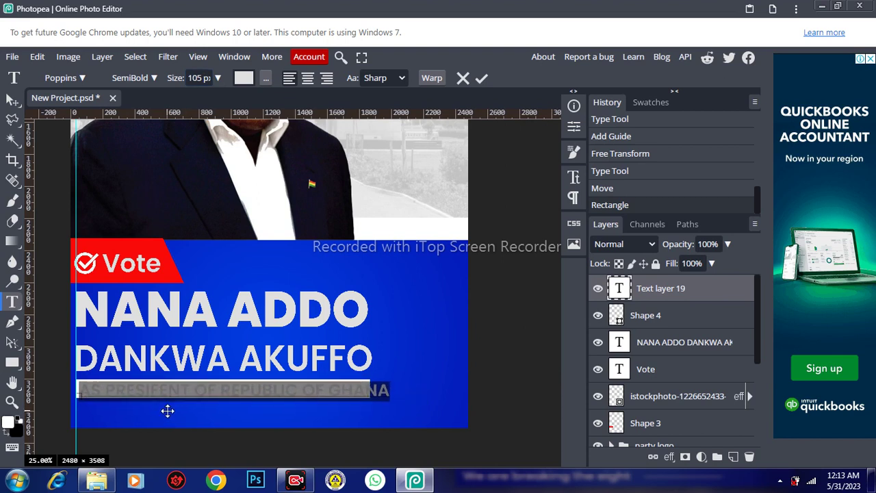
{"action": "left_click", "coordinate": [203, 77]}
{"action": "key", "text": "Down"}
{"action": "key", "text": "Down"}
{"action": "key", "text": "Down"}
{"action": "key", "text": "Down"}
{"action": "key", "text": "Down"}
{"action": "key", "text": "Down"}
{"action": "key", "text": "Down"}
{"action": "key", "text": "Down"}
{"action": "key", "text": "Down"}
{"action": "key", "text": "Up"}
{"action": "left_click_drag", "start_coordinate": [187, 421], "coordinate": [187, 419]}
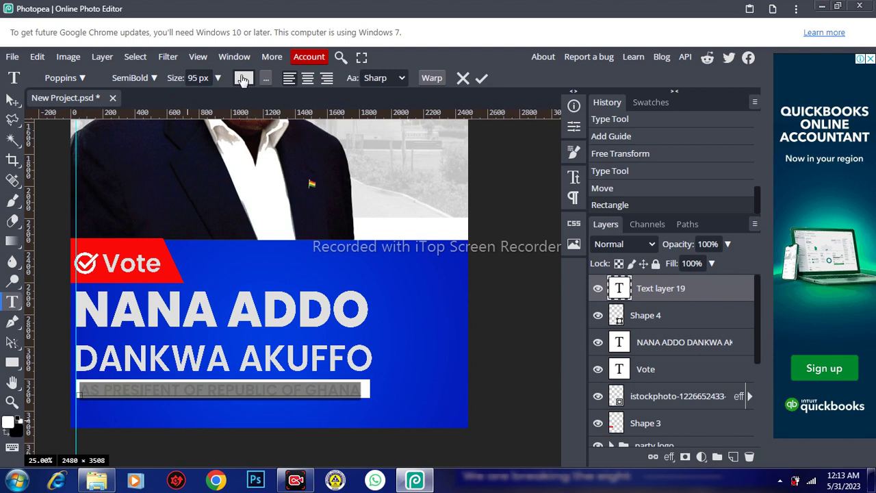
Colour the subtitle with the Vote tag's red and commit the text
{"action": "left_click", "coordinate": [243, 80]}
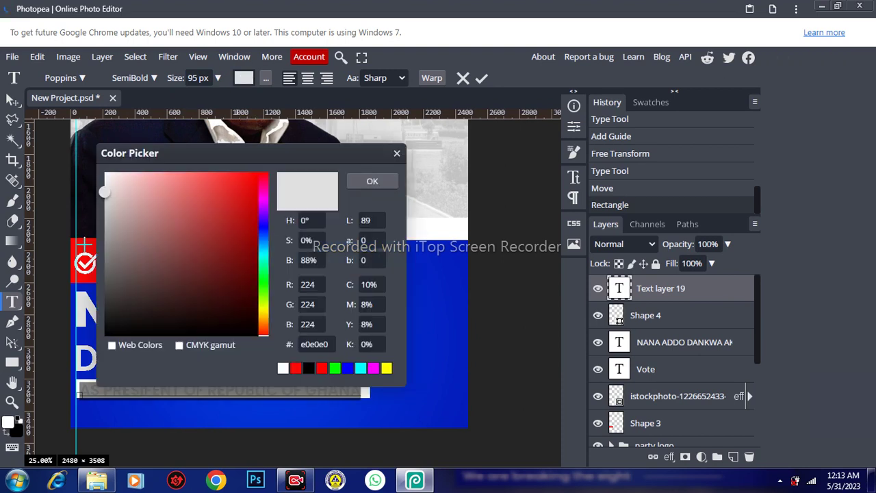
{"action": "left_click", "coordinate": [85, 245]}
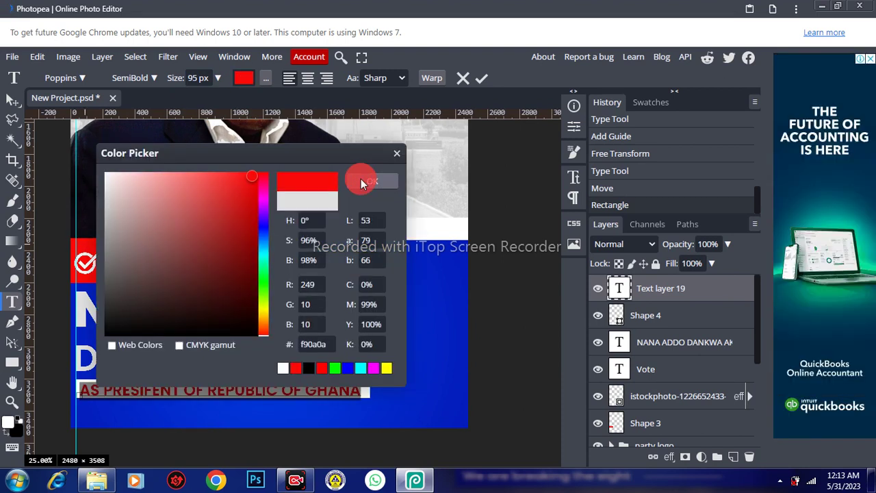
{"action": "left_click", "coordinate": [361, 179]}
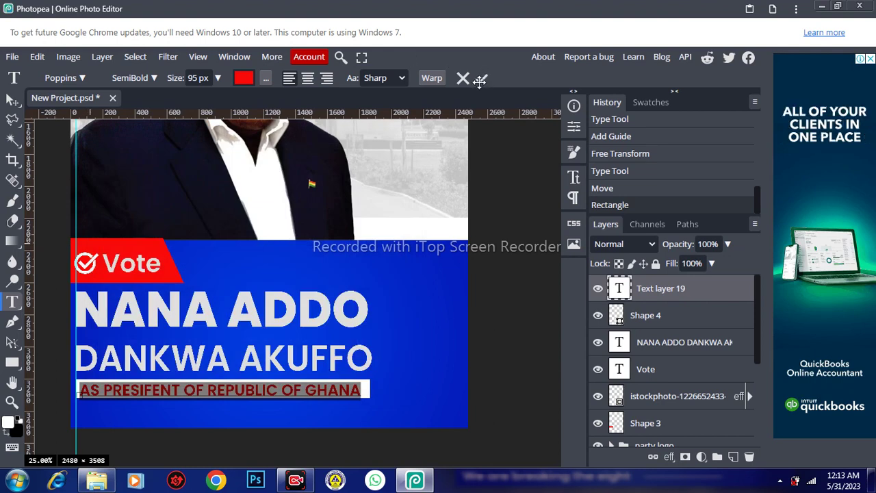
{"action": "left_click", "coordinate": [481, 82]}
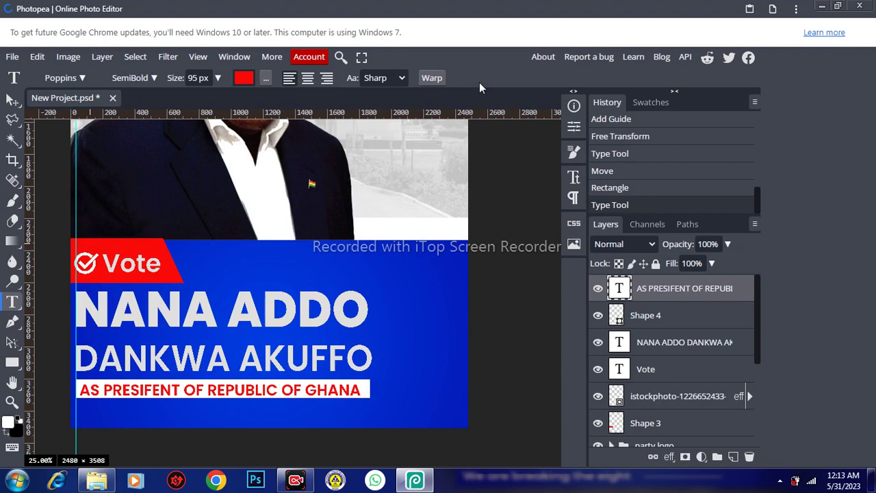
Nudge the subtitle slightly up and left within the bar
{"action": "key", "text": "v"}
{"action": "key", "text": "Up"}
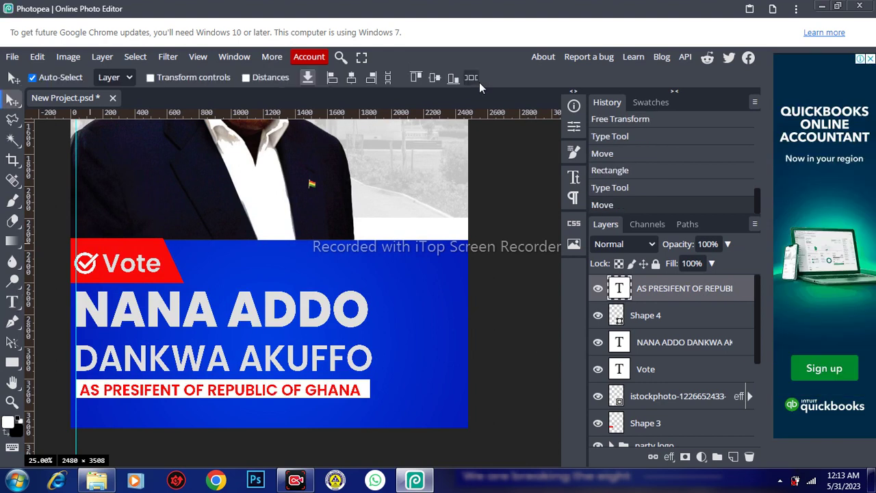
{"action": "key", "text": "Left"}
{"action": "key", "text": "Left"}
{"action": "key", "text": "Left"}
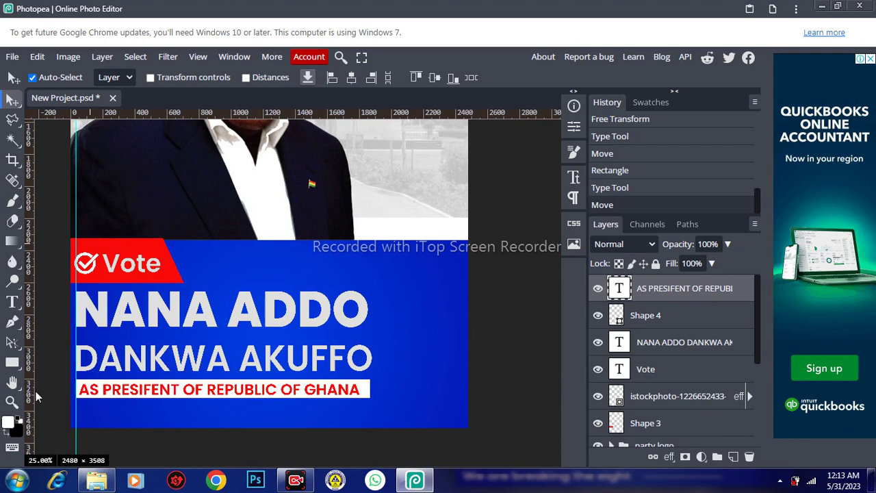
{"action": "left_click", "coordinate": [12, 302]}
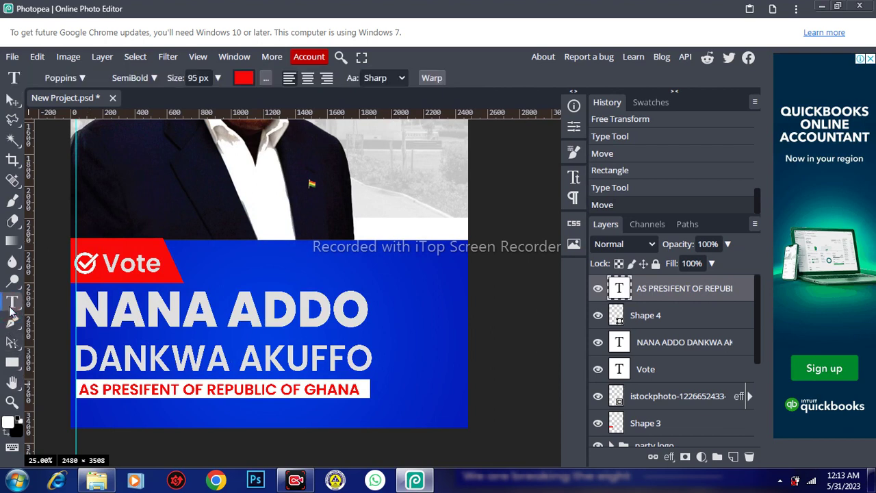
Add the tagline 'We are breaking the eight' below the subtitle in white
{"action": "left_click", "coordinate": [90, 410]}
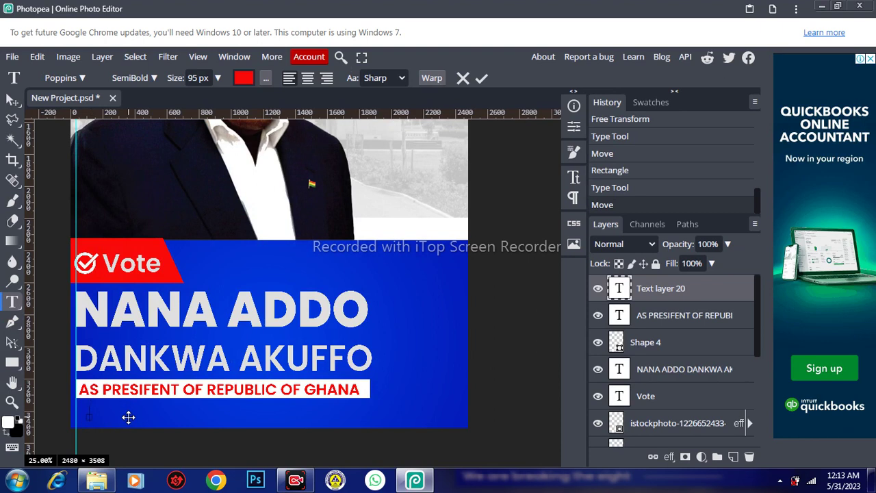
{"action": "type", "text": "W"}
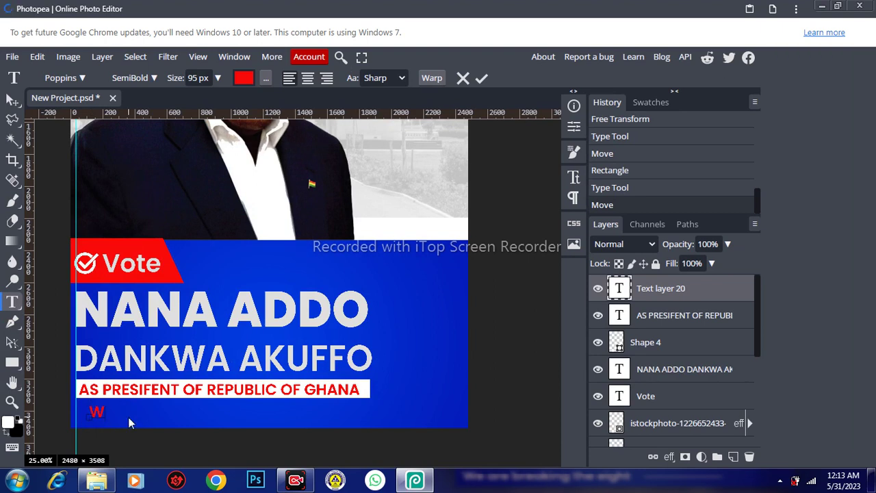
{"action": "type", "text": "e are"}
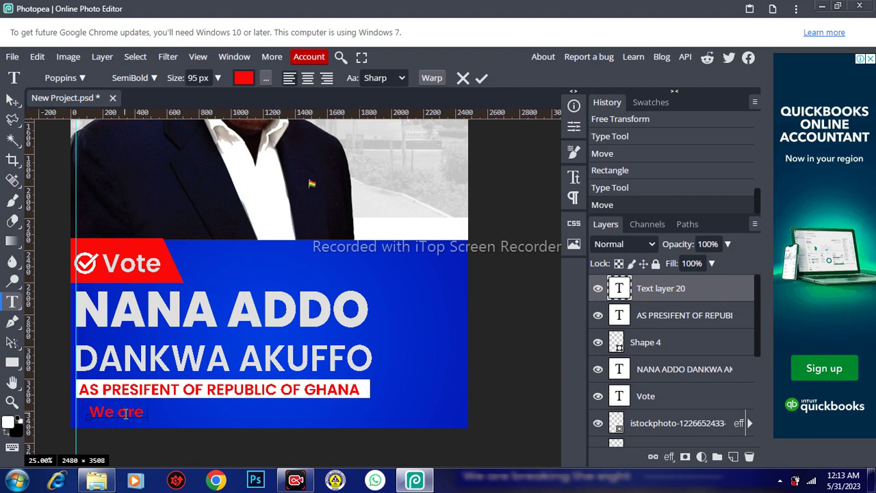
{"action": "type", "text": "ku"}
{"action": "type", "text": "g "}
{"action": "type", "text": "the"}
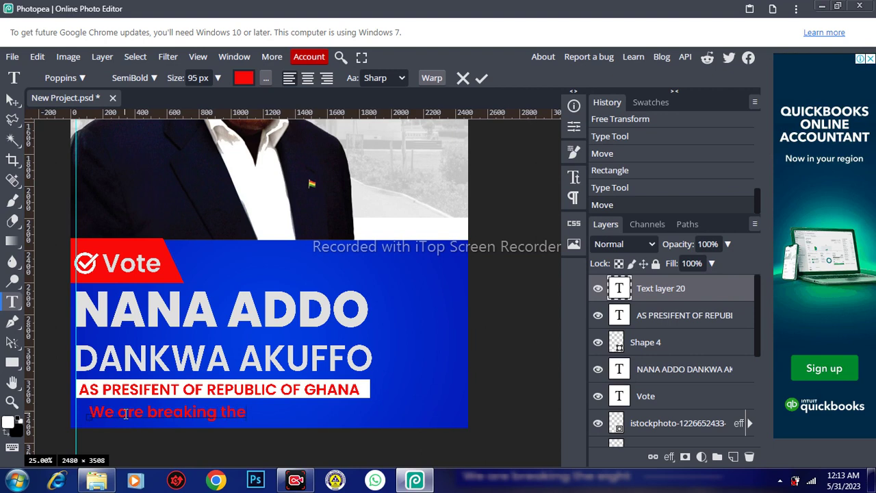
{"action": "type", "text": "ght"}
{"action": "key", "text": "ctrl+a"}
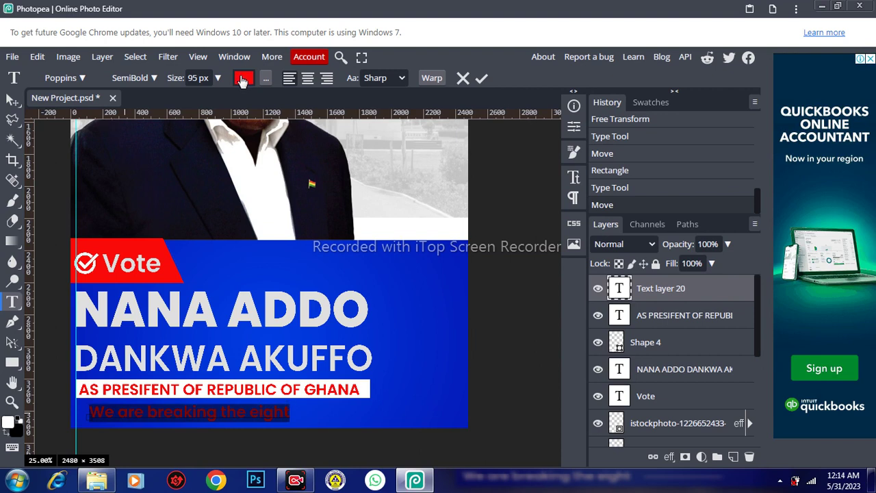
{"action": "left_click", "coordinate": [241, 80]}
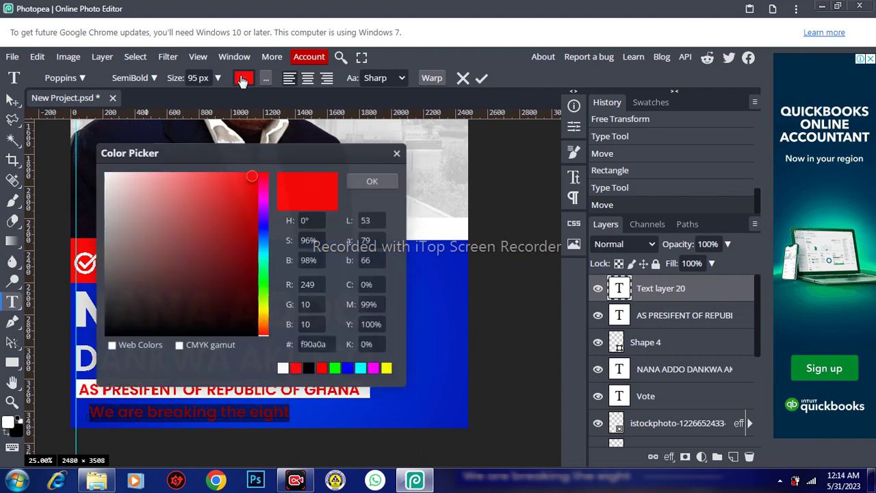
{"action": "left_click", "coordinate": [107, 176]}
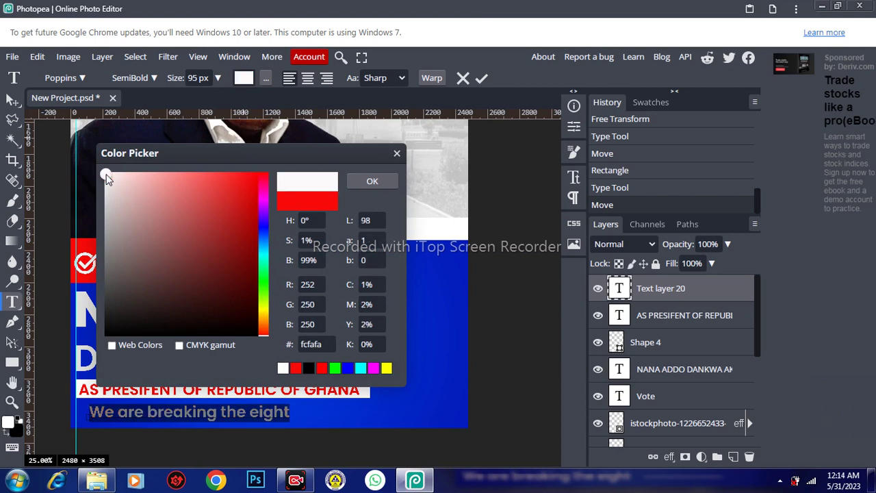
{"action": "left_click", "coordinate": [371, 181]}
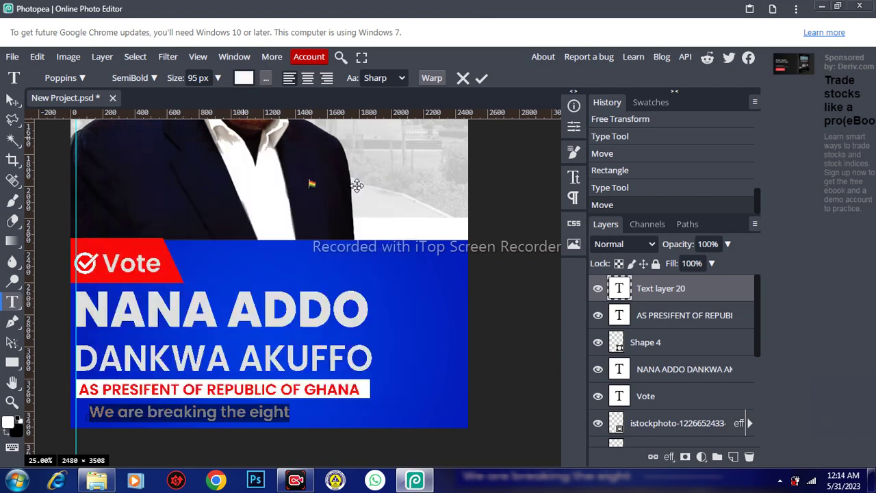
Set the tagline to Medium weight at 88 px, shift it left, and commit
{"action": "left_click", "coordinate": [156, 79]}
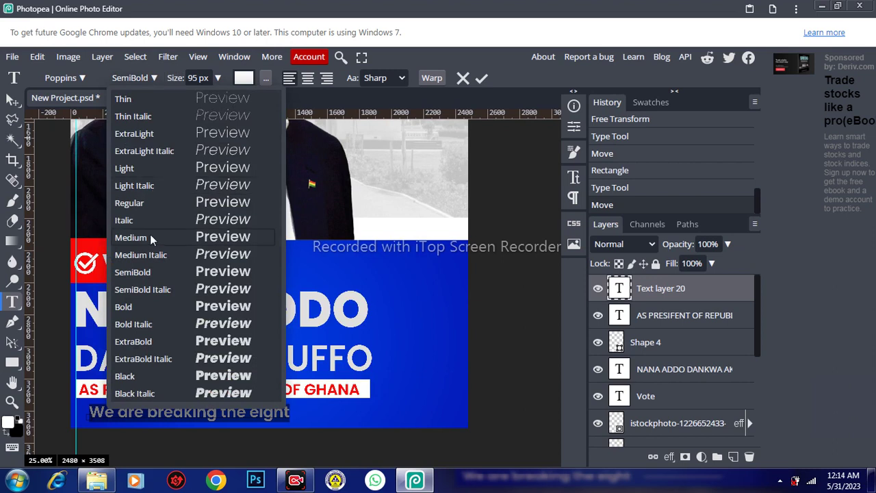
{"action": "left_click", "coordinate": [150, 236]}
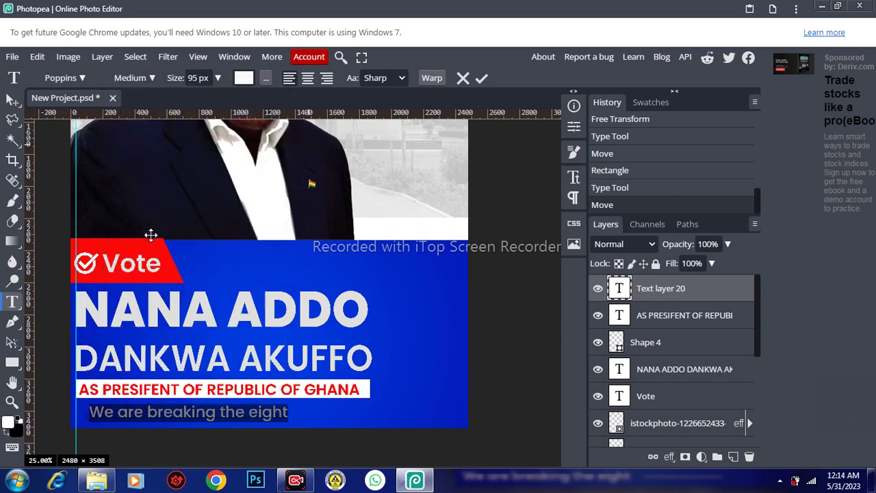
{"action": "left_click", "coordinate": [208, 79]}
{"action": "key", "text": "Down"}
{"action": "key", "text": "Down"}
{"action": "key", "text": "Down"}
{"action": "key", "text": "Down"}
{"action": "key", "text": "Down"}
{"action": "key", "text": "Down"}
{"action": "key", "text": "Down"}
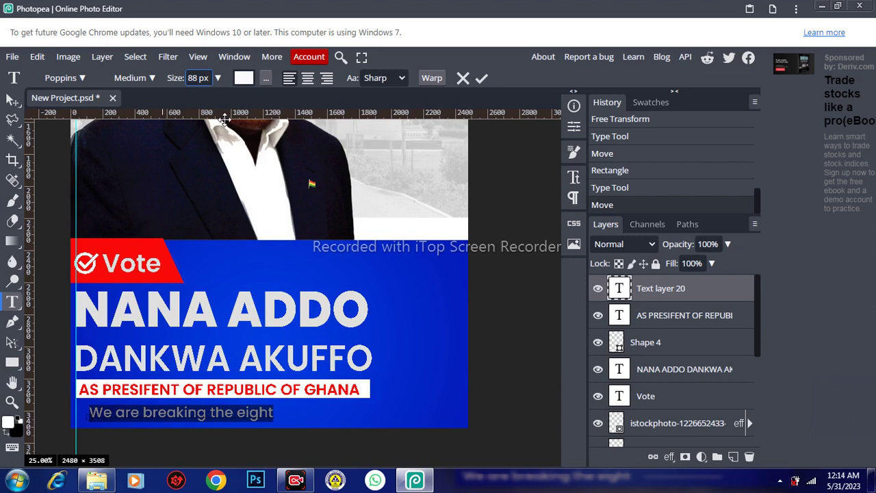
{"action": "left_click_drag", "start_coordinate": [298, 416], "coordinate": [291, 416]}
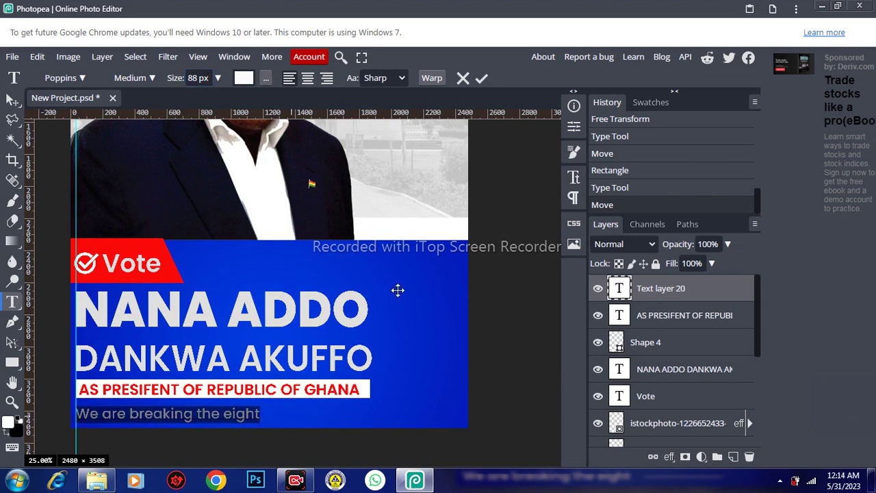
{"action": "left_click", "coordinate": [484, 78]}
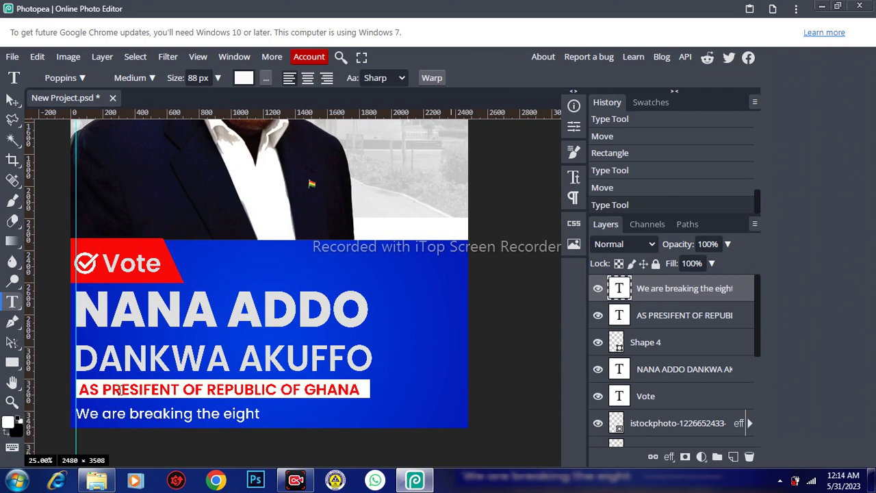
{"action": "left_click", "coordinate": [13, 364]}
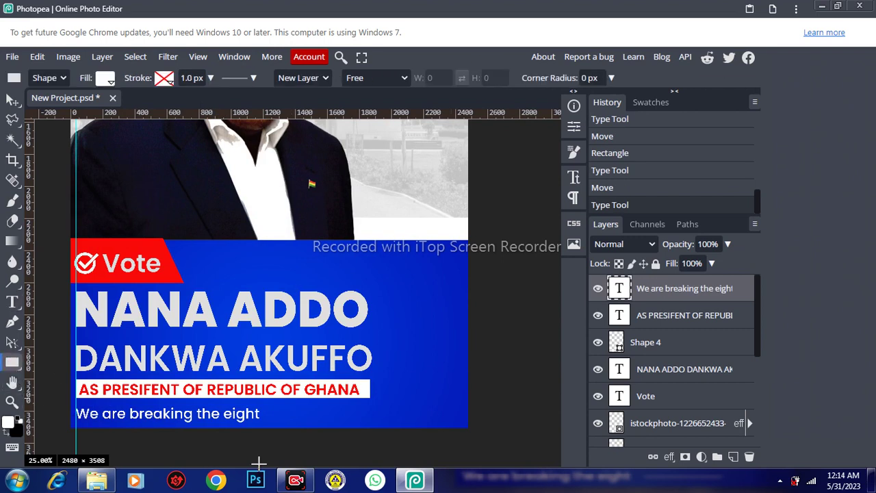
Draw a thin white line right of the tagline and rasterize its layer
{"action": "left_click_drag", "start_coordinate": [282, 413], "coordinate": [369, 412]}
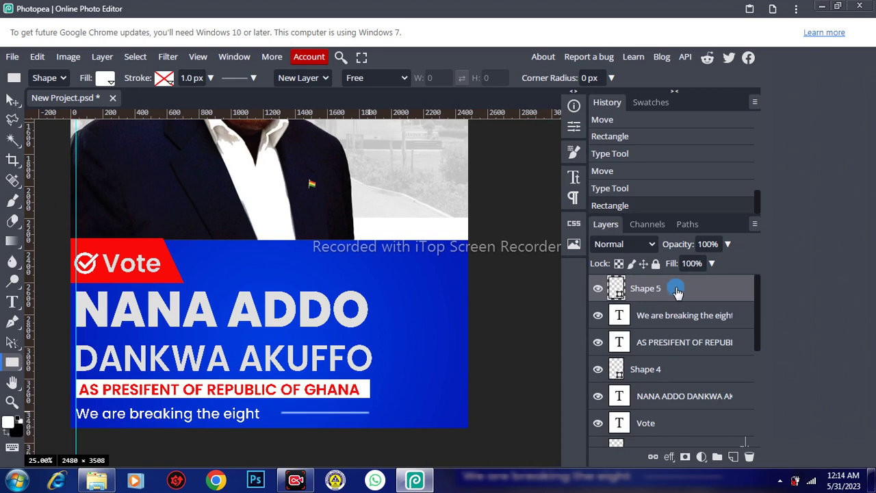
{"action": "right_click", "coordinate": [675, 290]}
{"action": "left_click", "coordinate": [587, 277]}
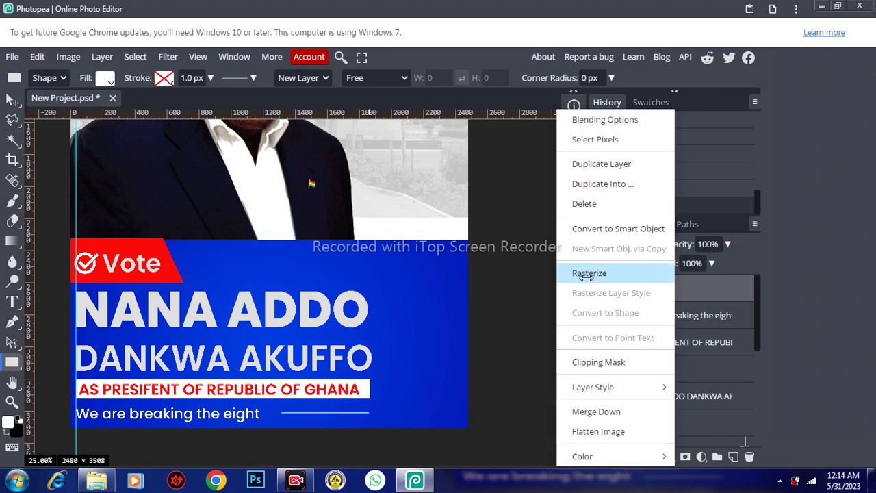
{"action": "left_click", "coordinate": [586, 274]}
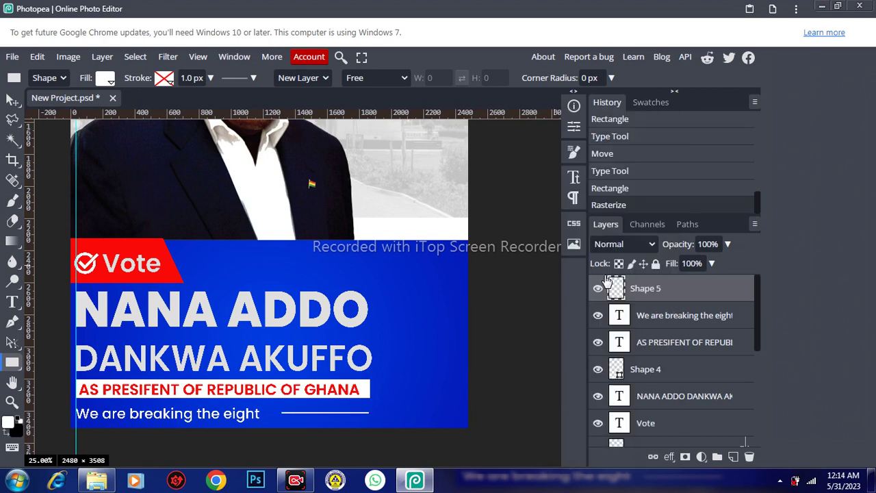
Apply a Motion Blur with 57 px distance to the line
{"action": "left_click", "coordinate": [167, 56]}
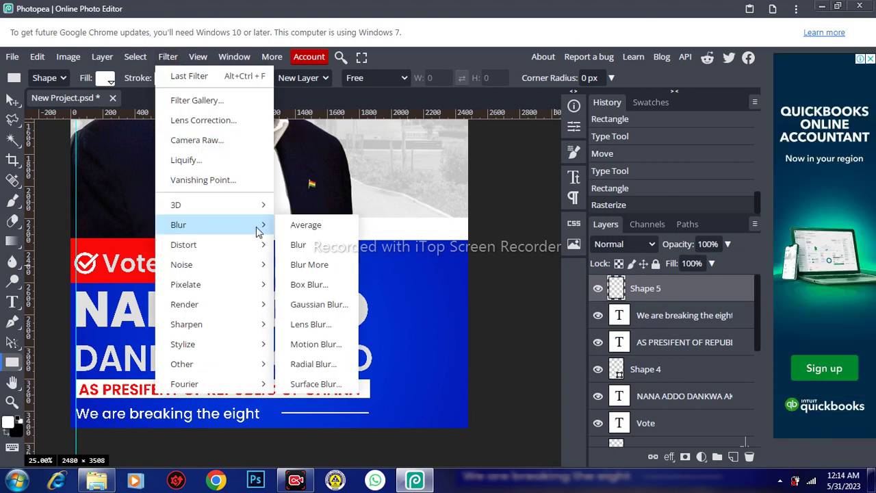
{"action": "mouse_move", "coordinate": [180, 225]}
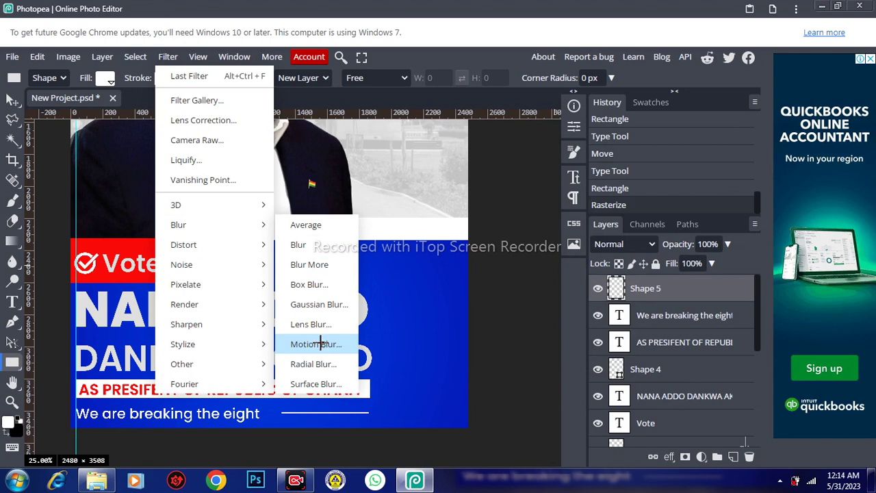
{"action": "left_click", "coordinate": [320, 343]}
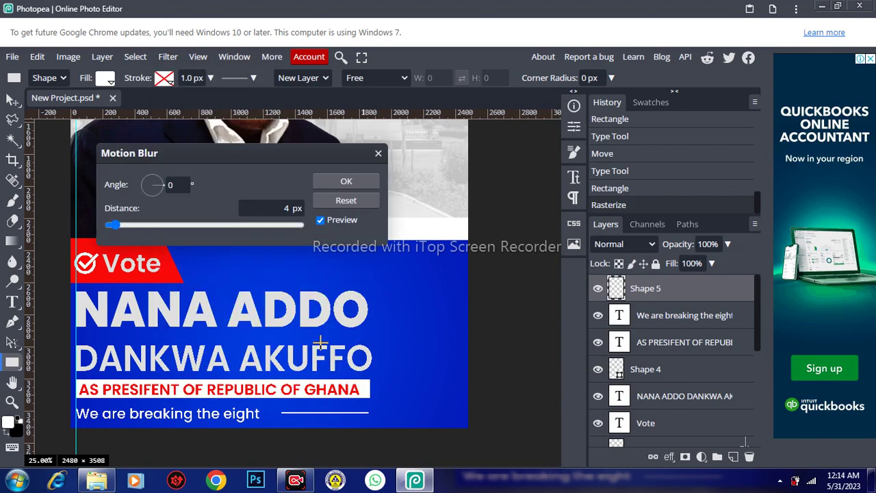
{"action": "left_click", "coordinate": [137, 227]}
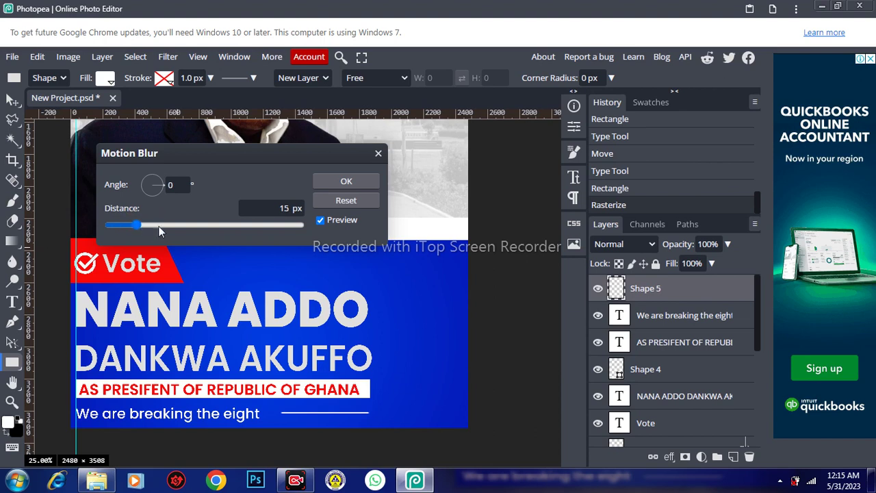
{"action": "scroll", "coordinate": [166, 226], "scroll_direction": "up", "scroll_amount": 5}
{"action": "scroll", "coordinate": [166, 231], "scroll_direction": "up", "scroll_amount": 5}
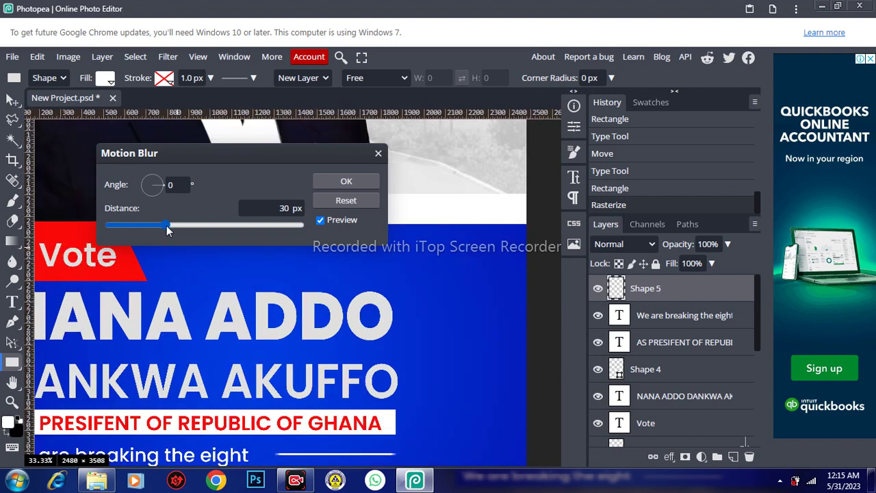
{"action": "left_click", "coordinate": [188, 228]}
{"action": "left_click", "coordinate": [208, 227]}
{"action": "left_click", "coordinate": [217, 227]}
{"action": "left_click", "coordinate": [368, 181]}
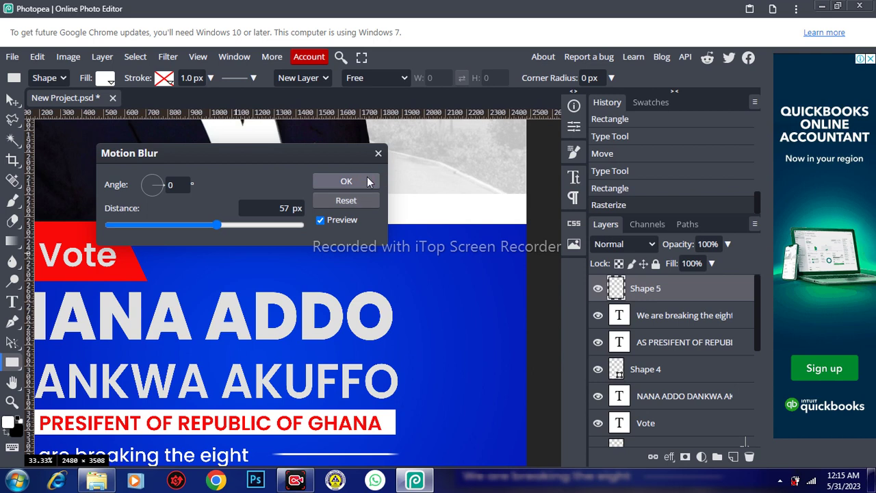
{"action": "left_click", "coordinate": [367, 181]}
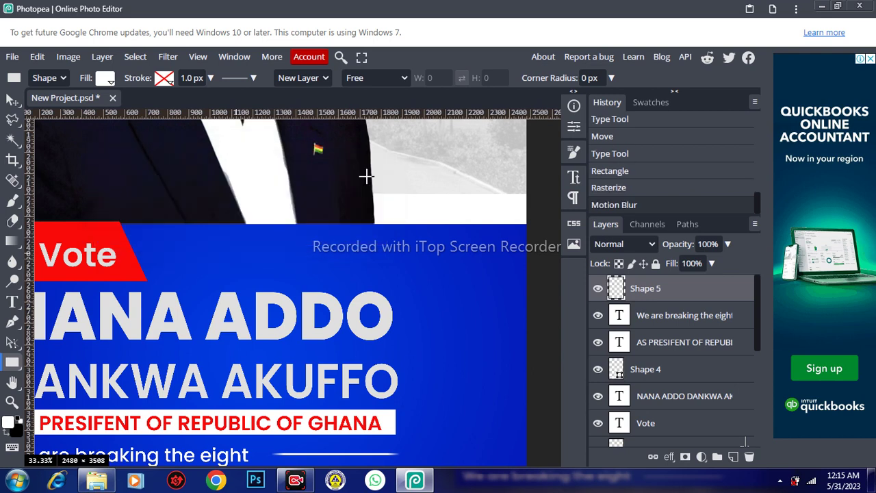
Nudge the blurred line down and delete the guide at the poster's left edge
{"action": "key", "text": "v"}
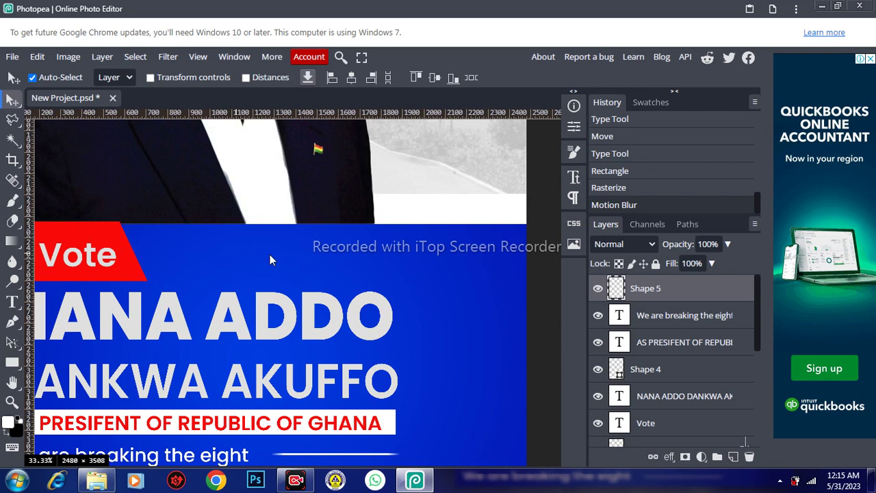
{"action": "key", "text": "h"}
{"action": "mouse_move", "coordinate": [250, 272]}
{"action": "left_mouse_down"}
{"action": "mouse_move", "coordinate": [297, 251]}
{"action": "mouse_move", "coordinate": [307, 226]}
{"action": "left_mouse_up"}
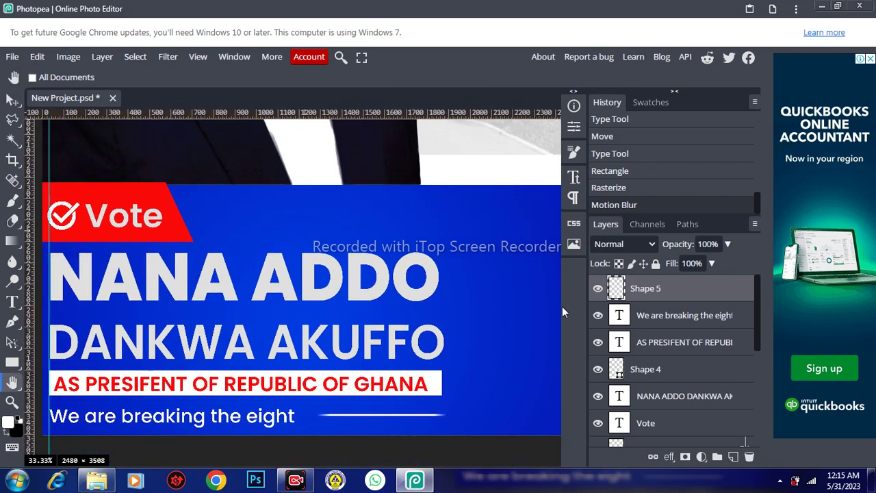
{"action": "key", "text": "v"}
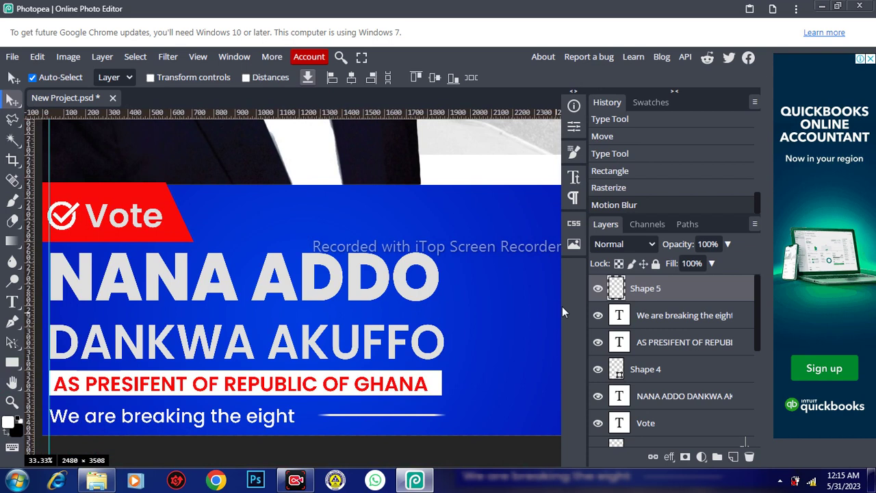
{"action": "key", "text": "Down"}
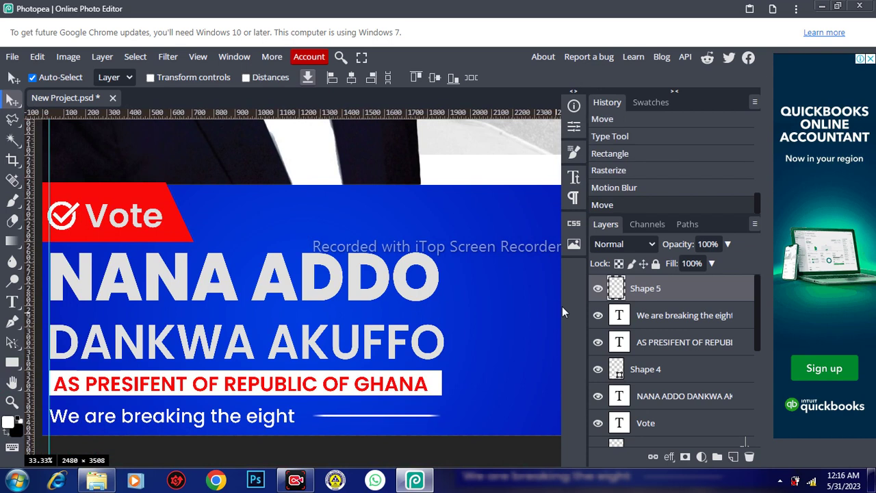
{"action": "key", "text": "ctrl+0"}
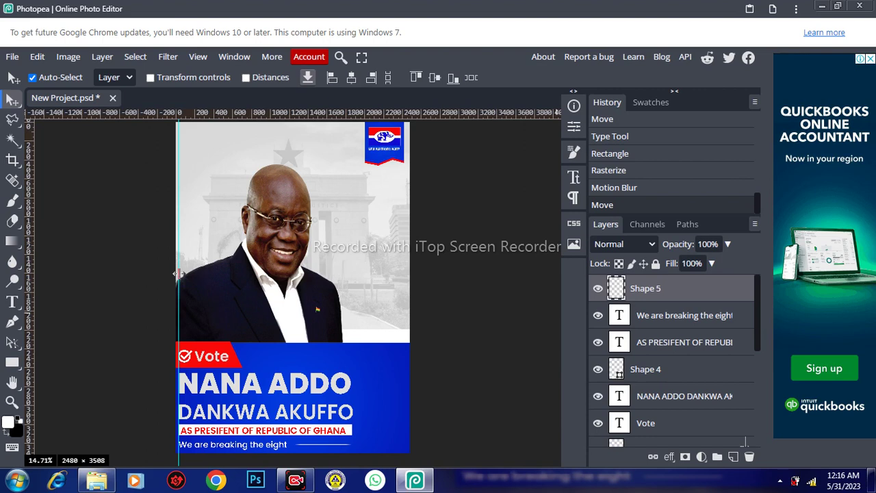
{"action": "left_click_drag", "start_coordinate": [177, 274], "coordinate": [22, 275]}
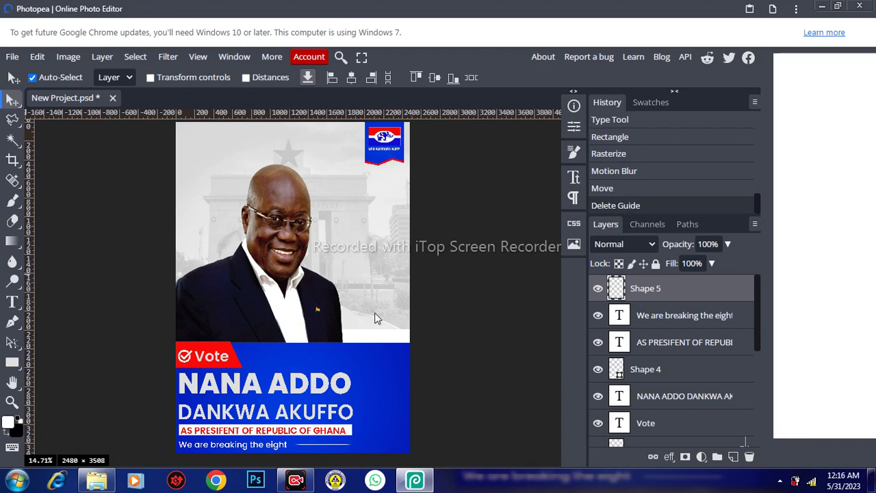
Enlarge the candidate photo to about 114% by 116% and commit the transform
{"action": "left_click", "coordinate": [307, 308]}
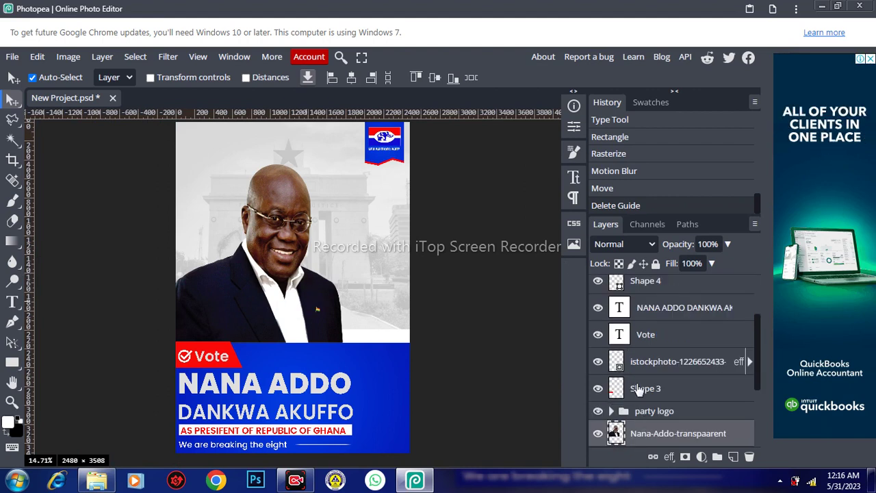
{"action": "key", "text": "ctrl+t"}
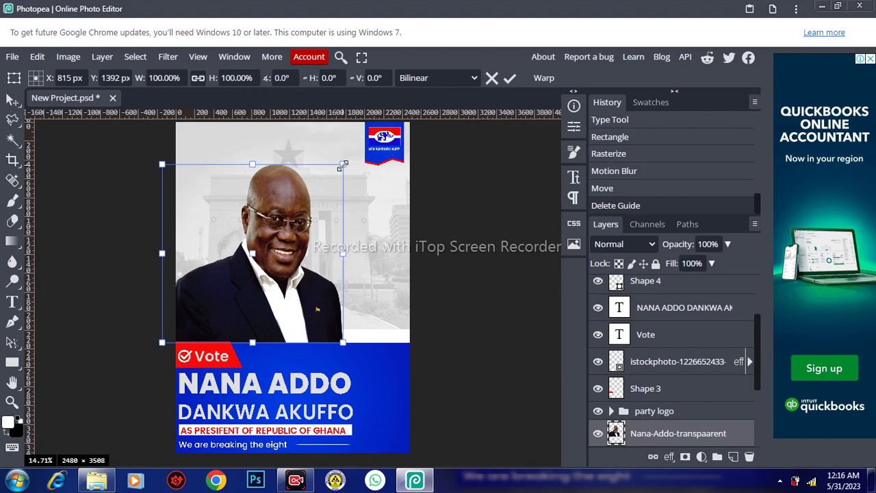
{"action": "left_click_drag", "start_coordinate": [343, 165], "coordinate": [350, 149]}
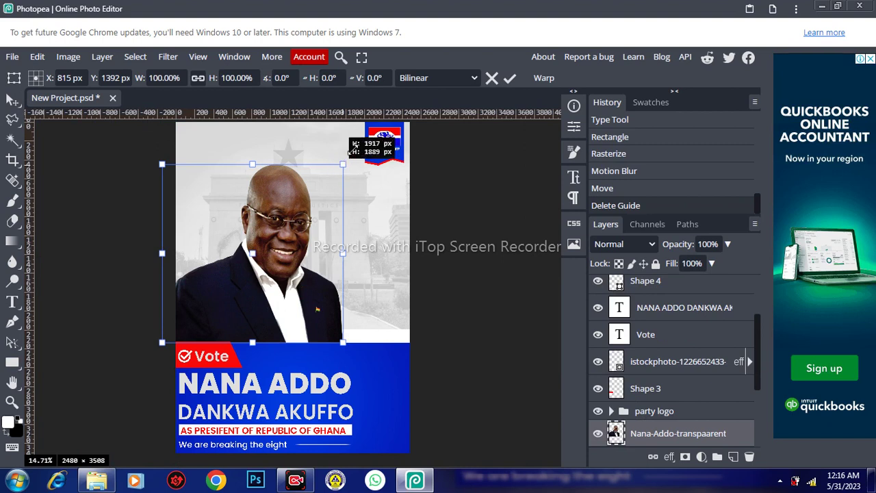
{"action": "left_click_drag", "start_coordinate": [351, 147], "coordinate": [360, 143]}
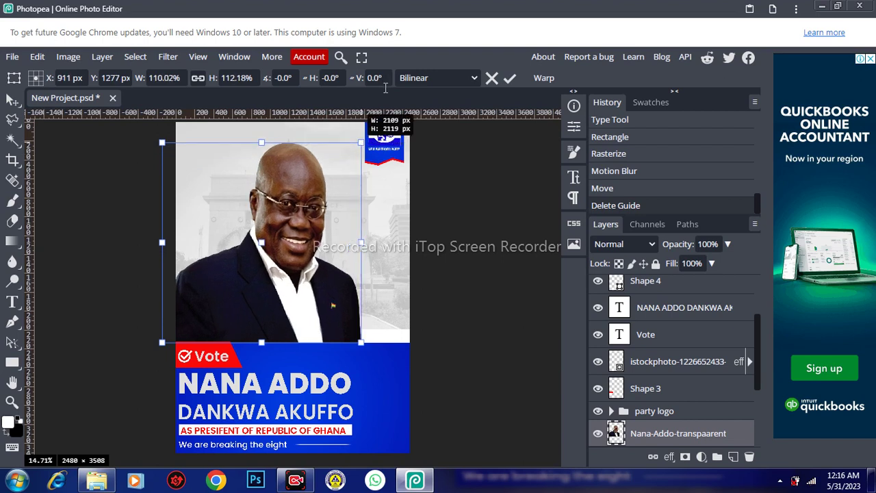
{"action": "left_click_drag", "start_coordinate": [386, 88], "coordinate": [385, 87]}
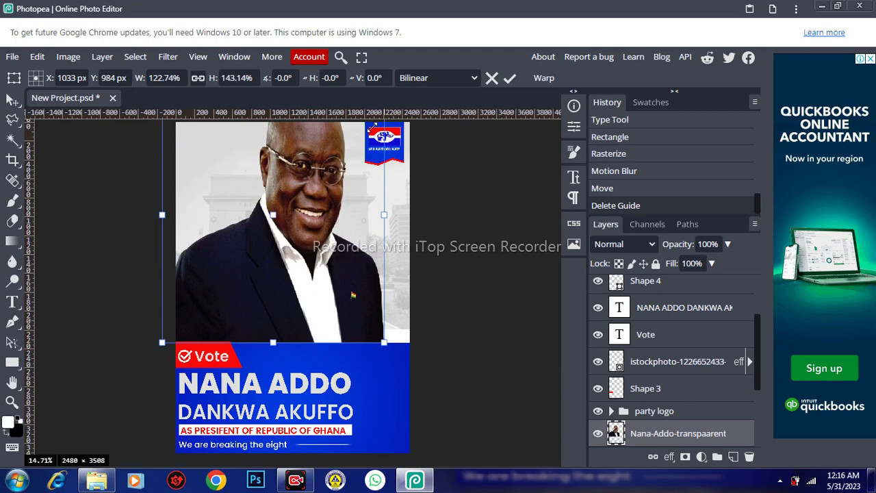
{"action": "left_click_drag", "start_coordinate": [371, 127], "coordinate": [372, 127]}
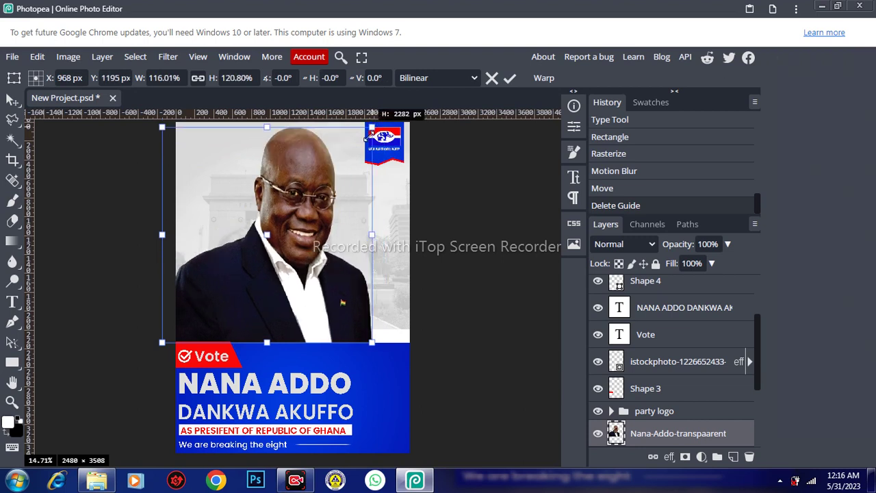
{"action": "left_click_drag", "start_coordinate": [366, 137], "coordinate": [368, 137]}
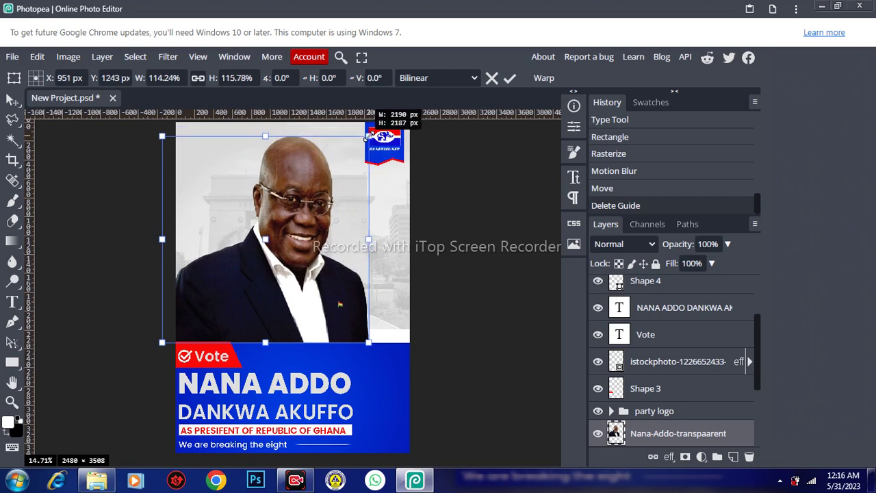
{"action": "left_click", "coordinate": [510, 79]}
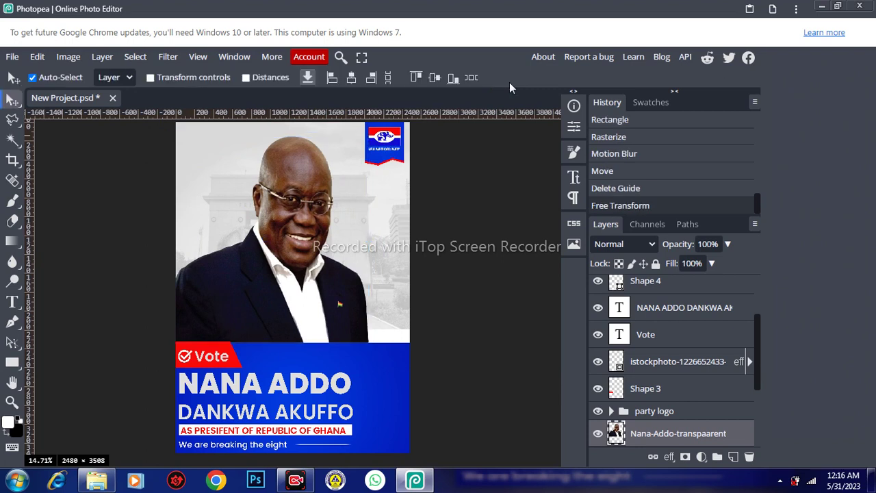